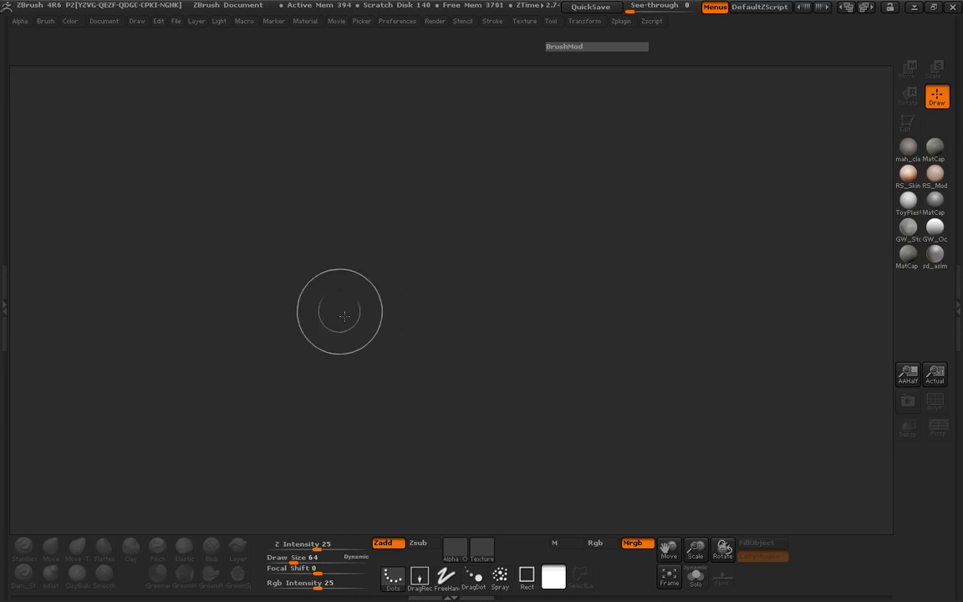
Load basefishGeo.ZTL as an editable mesh and orient it to a full side view of the fish.
{"action": "key", "text": "comma"}
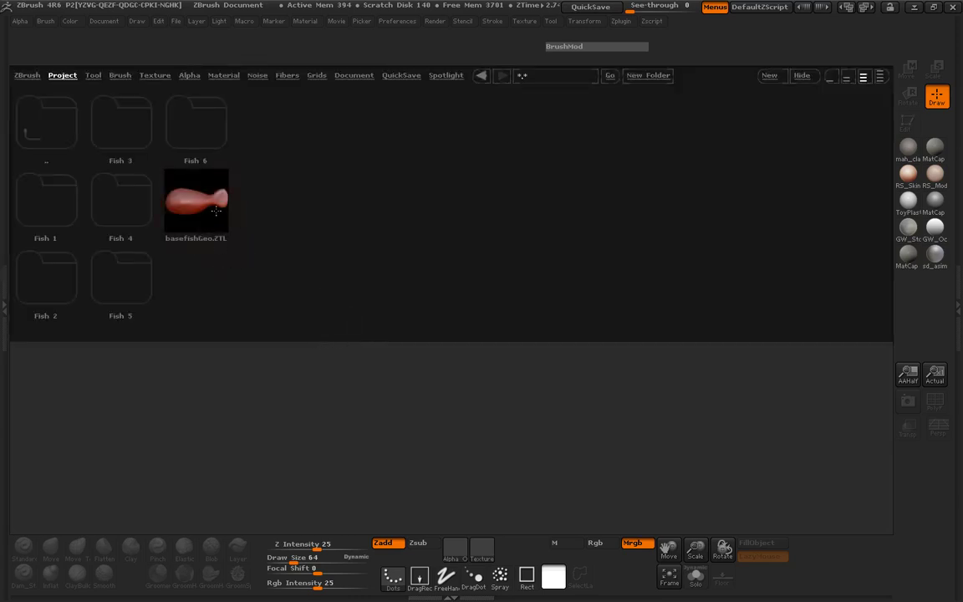
{"action": "double_click", "coordinate": [204, 202]}
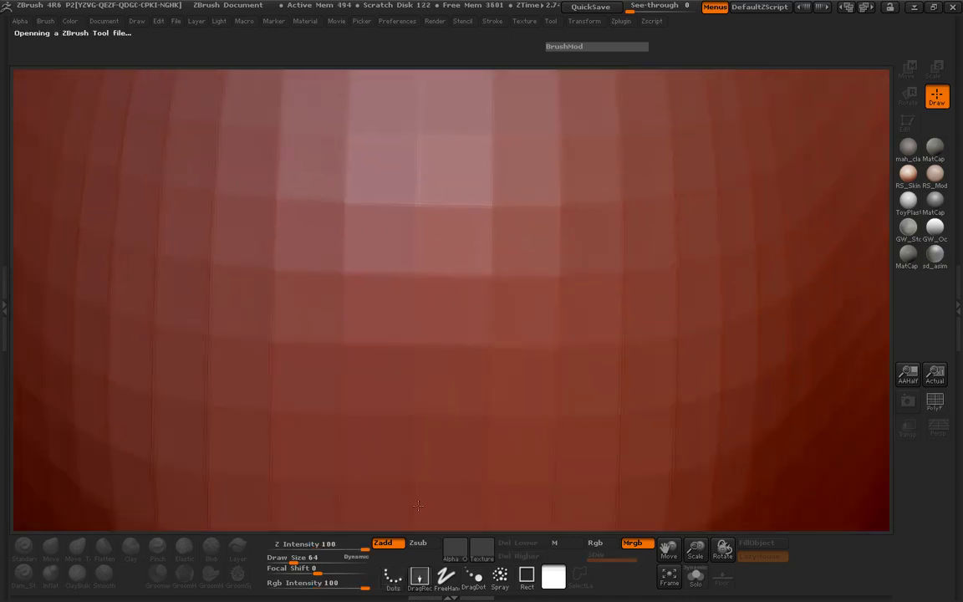
{"action": "key", "text": "t"}
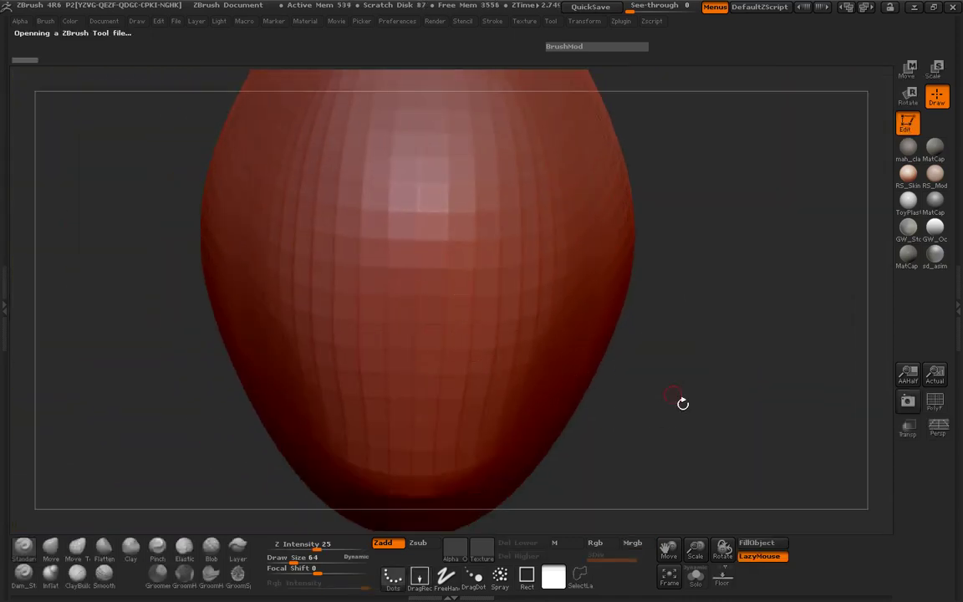
{"action": "left_click_drag", "start_coordinate": [683, 402], "coordinate": [631, 417]}
{"action": "right_click_drag", "start_coordinate": [654, 430], "coordinate": [548, 422], "text": "ctrl"}
{"action": "left_click_drag", "start_coordinate": [548, 422], "coordinate": [573, 429]}
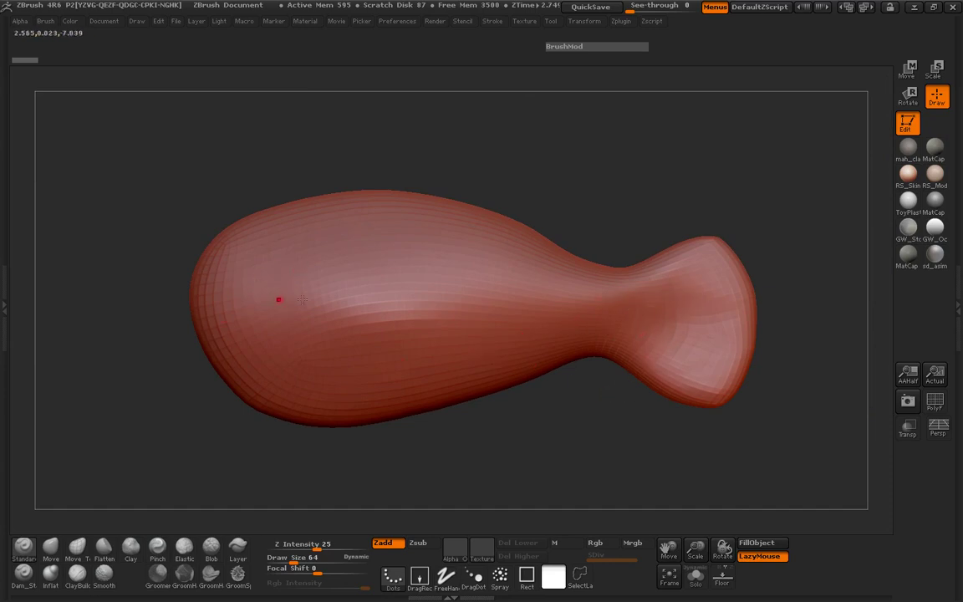
Set the brush draw size to 185.
{"action": "key", "text": "space"}
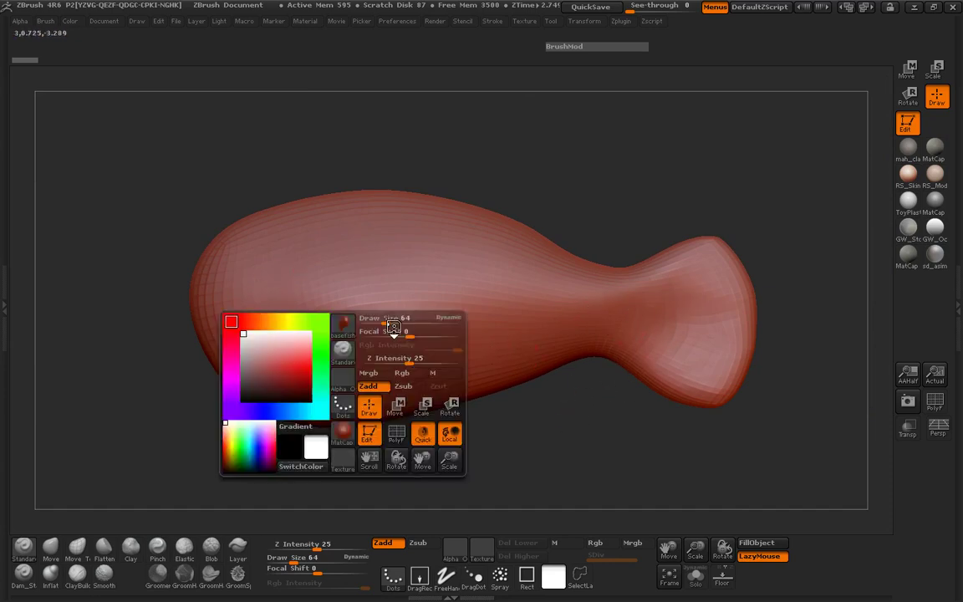
{"action": "mouse_move", "coordinate": [395, 322]}
{"action": "left_mouse_down"}
{"action": "mouse_move", "coordinate": [435, 322]}
{"action": "mouse_move", "coordinate": [412, 318]}
{"action": "left_mouse_up"}
{"action": "key", "text": "space"}
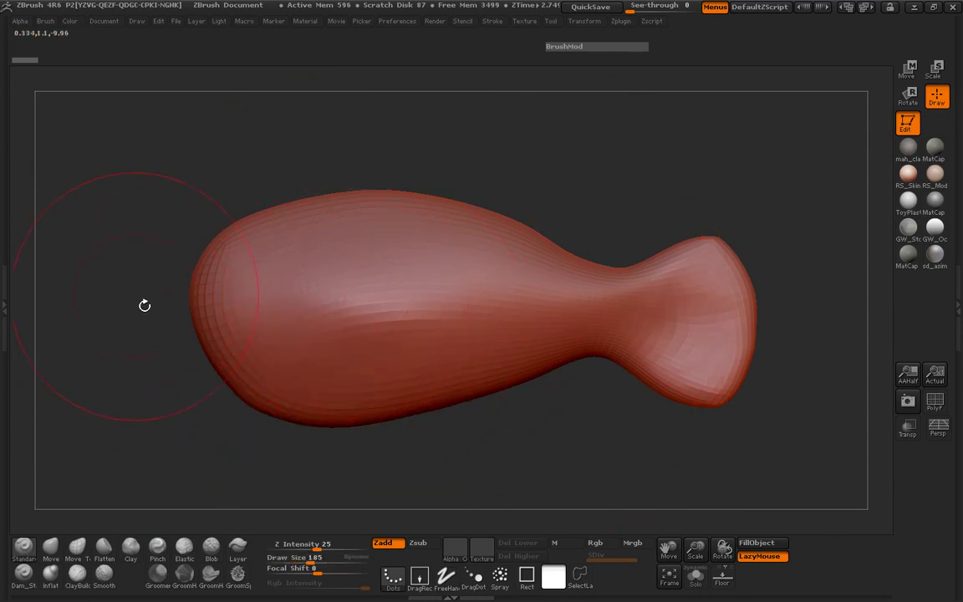
Load the goliath grouper image goliathgrouper1.jpg from the Fish 2 project folder as a texture.
{"action": "key", "text": "comma"}
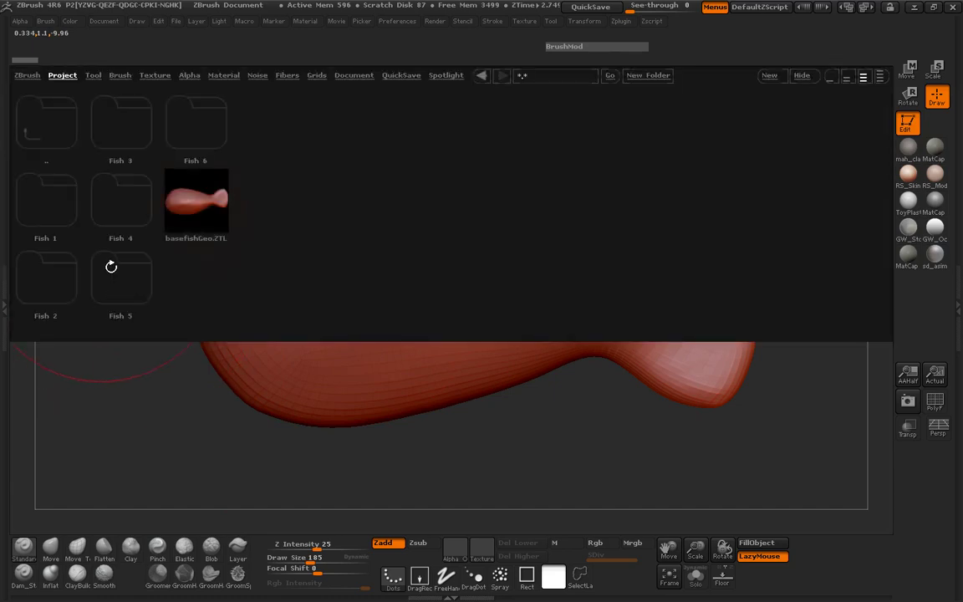
{"action": "left_click", "coordinate": [8, 299]}
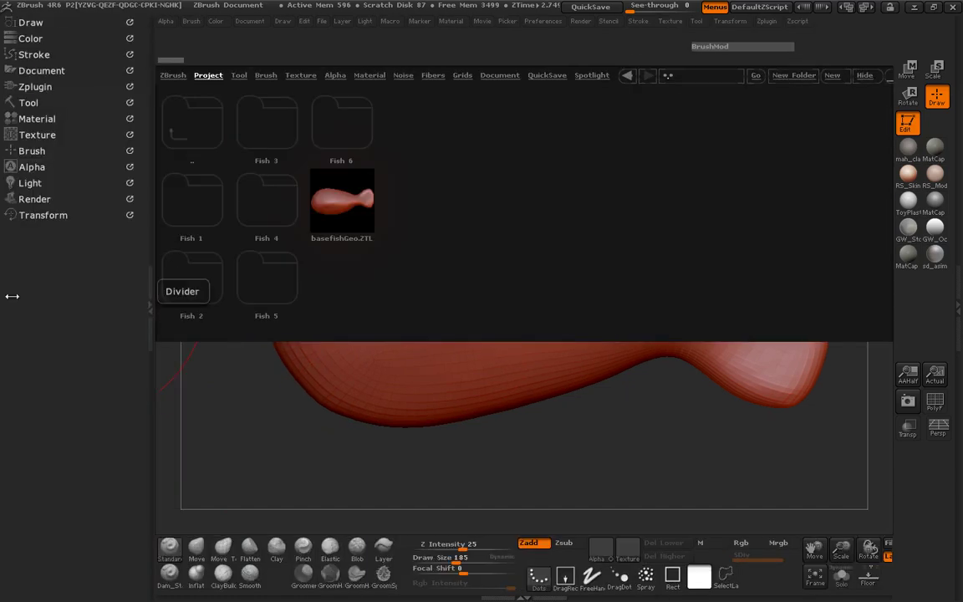
{"action": "left_click", "coordinate": [42, 136]}
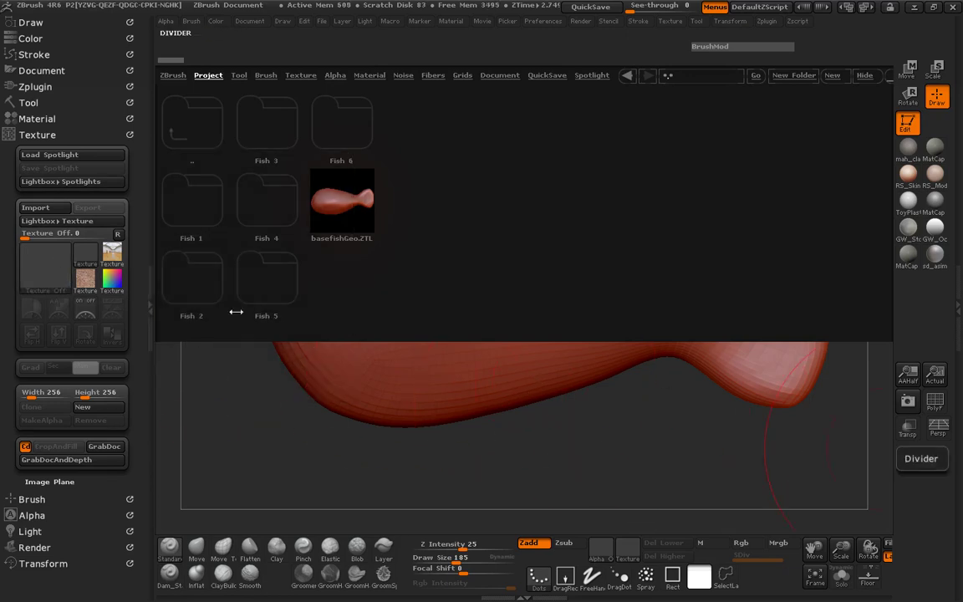
{"action": "double_click", "coordinate": [192, 289]}
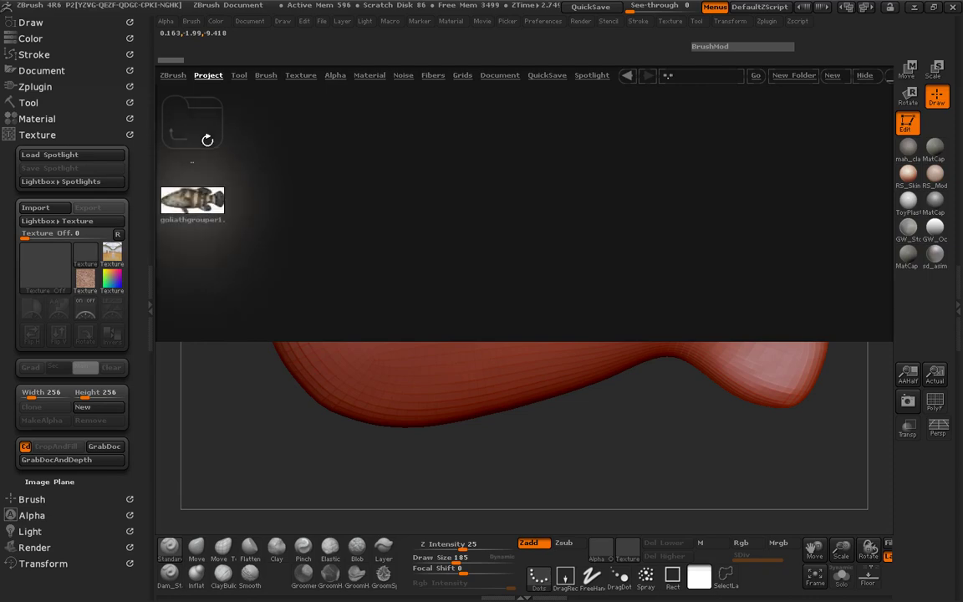
{"action": "double_click", "coordinate": [197, 207]}
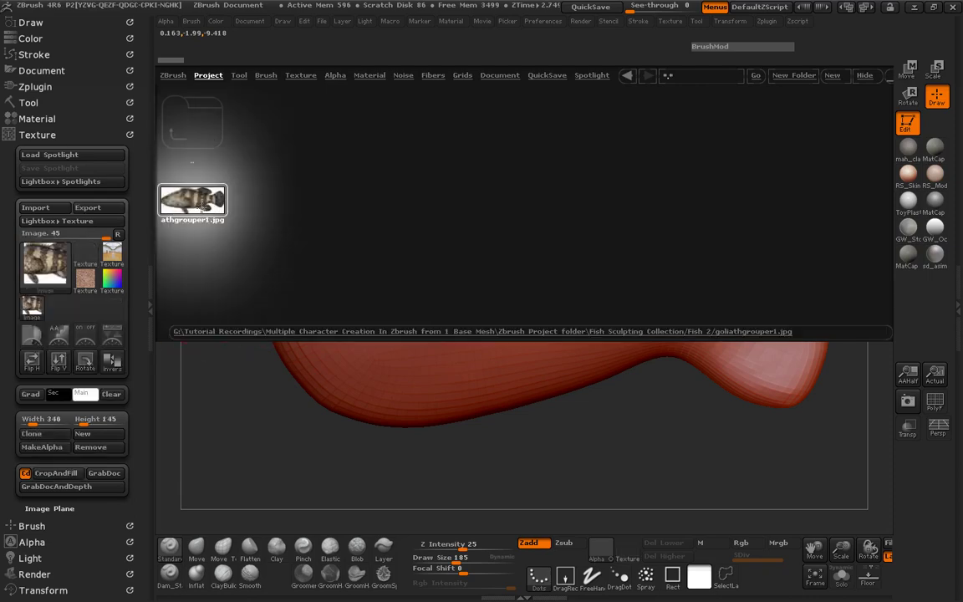
Add the grouper texture to Spotlight, lower its opacity until the fish mesh shows through, and leave Spotlight editing.
{"action": "left_click", "coordinate": [115, 338]}
{"action": "left_click", "coordinate": [148, 320]}
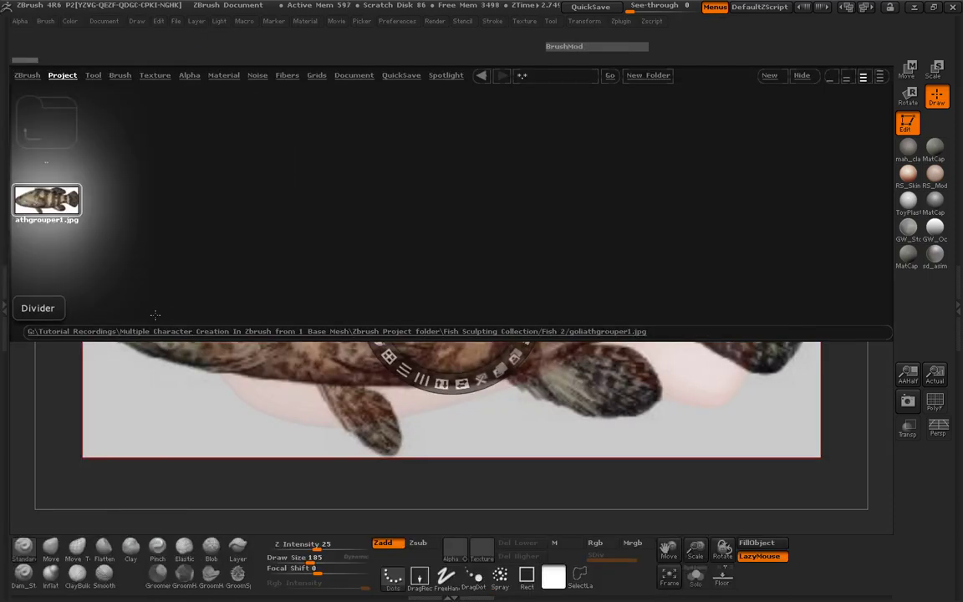
{"action": "key", "text": "comma"}
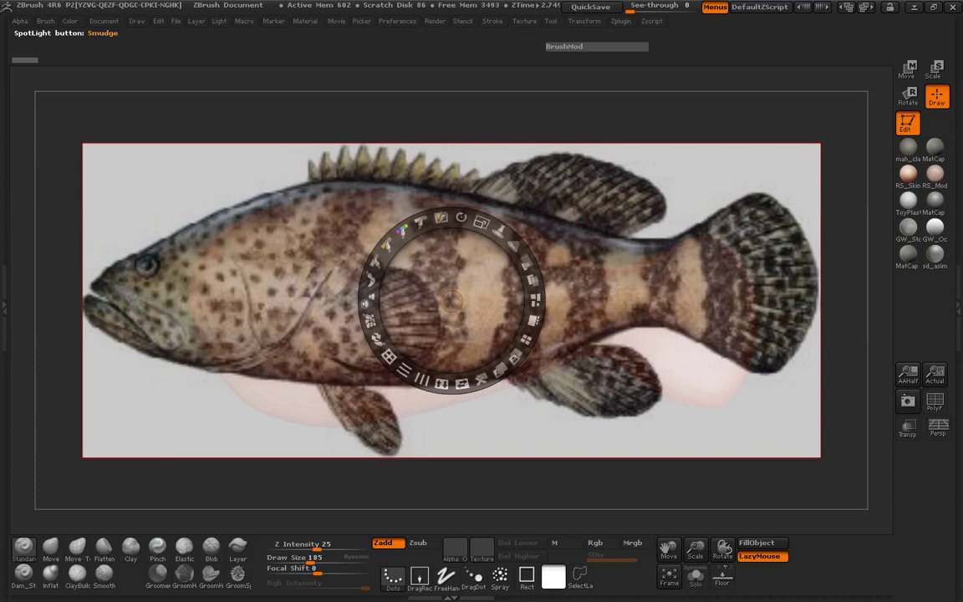
{"action": "left_click_drag", "start_coordinate": [533, 271], "coordinate": [465, 252]}
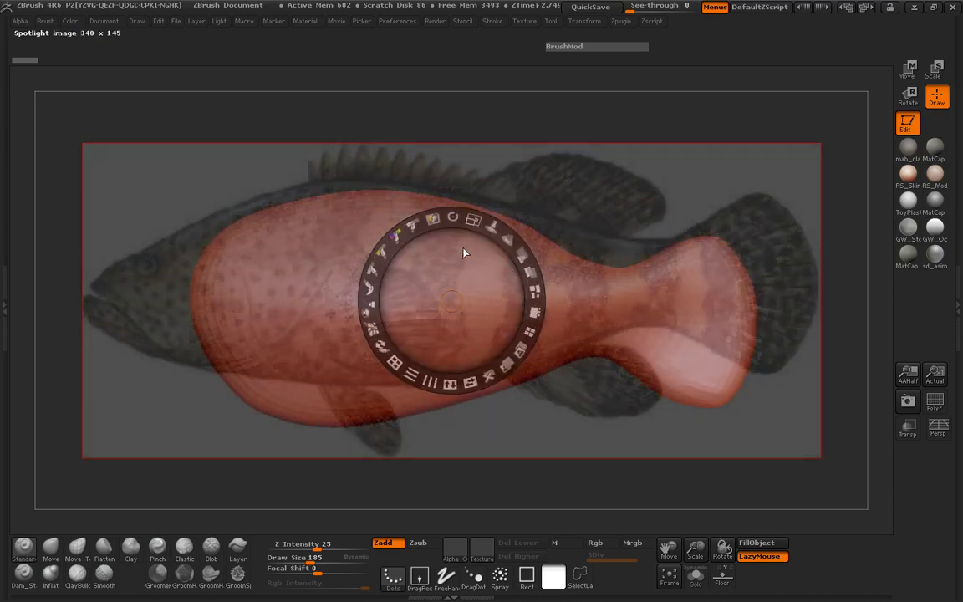
{"action": "key", "text": "z"}
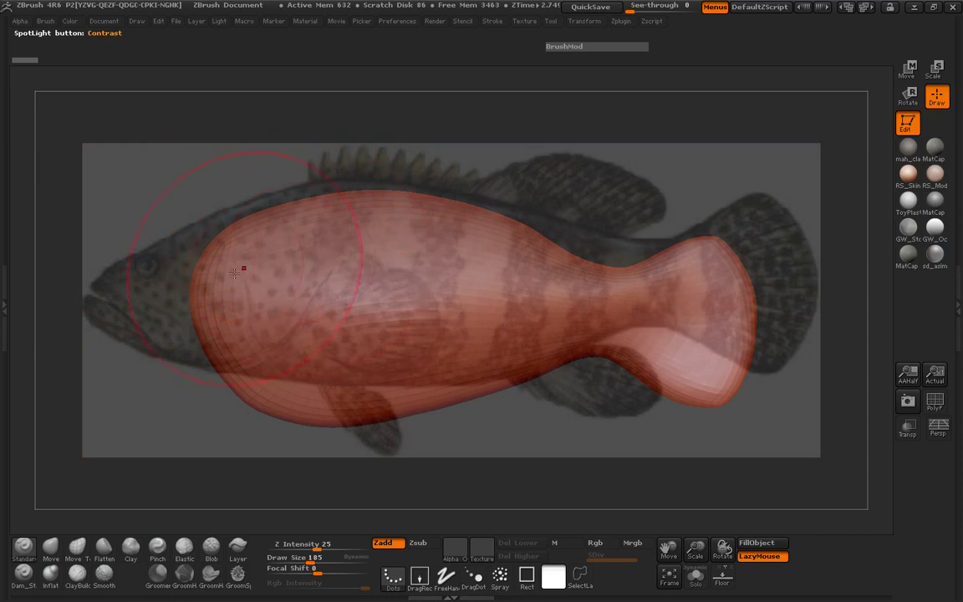
Start saving the Spotlight and browse through the ZBrush 4R6 ZProjects folder to the Fish Sculpting Collection folder.
{"action": "left_click", "coordinate": [7, 276]}
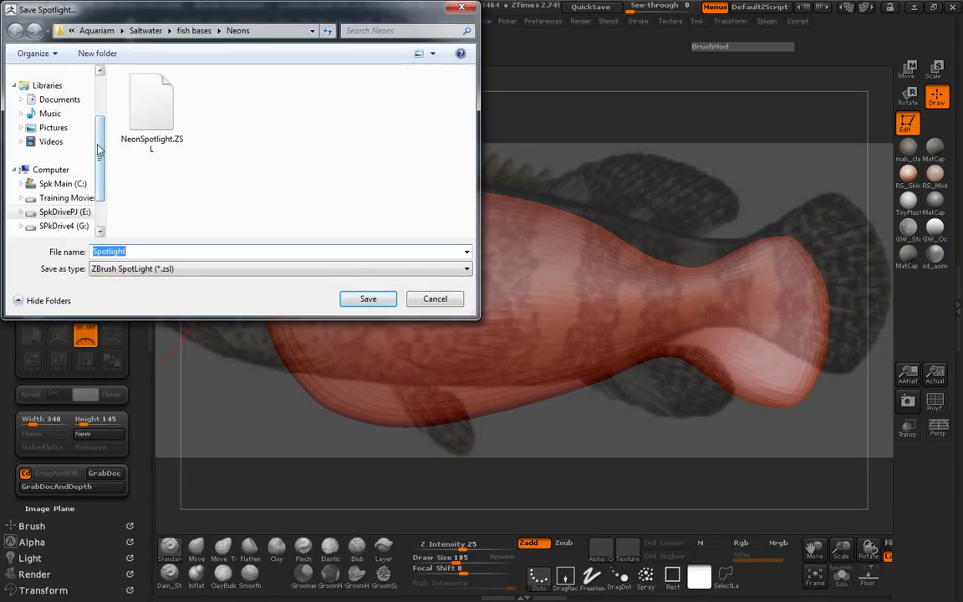
{"action": "scroll", "coordinate": [55, 133], "scroll_direction": "up", "scroll_amount": 3}
{"action": "left_click", "coordinate": [52, 91]}
{"action": "double_click", "coordinate": [153, 119]}
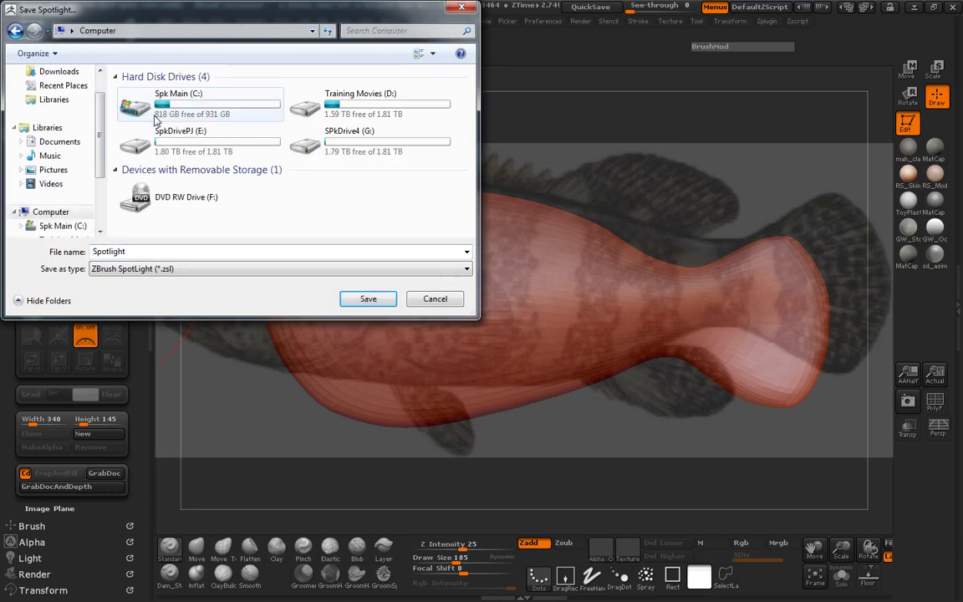
{"action": "double_click", "coordinate": [161, 100]}
{"action": "double_click", "coordinate": [175, 162]}
{"action": "scroll", "coordinate": [177, 163], "scroll_direction": "down", "scroll_amount": 15}
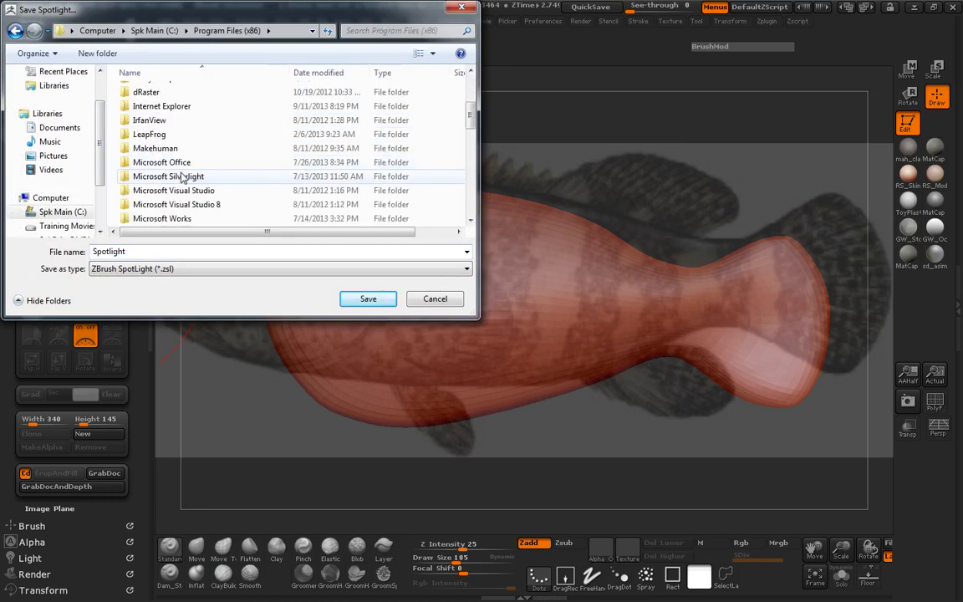
{"action": "double_click", "coordinate": [155, 149]}
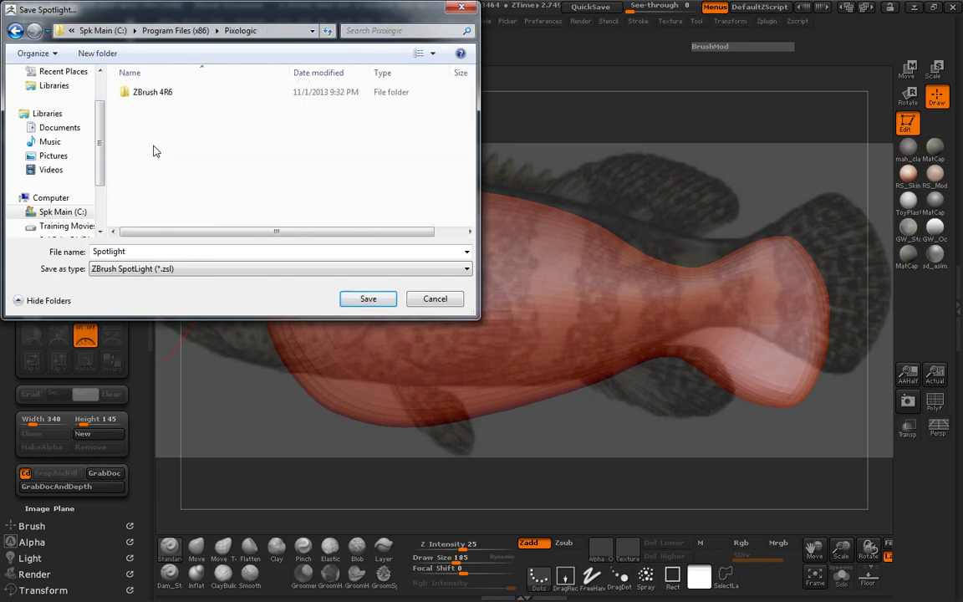
{"action": "double_click", "coordinate": [160, 92]}
{"action": "scroll", "coordinate": [176, 178], "scroll_direction": "down", "scroll_amount": 3}
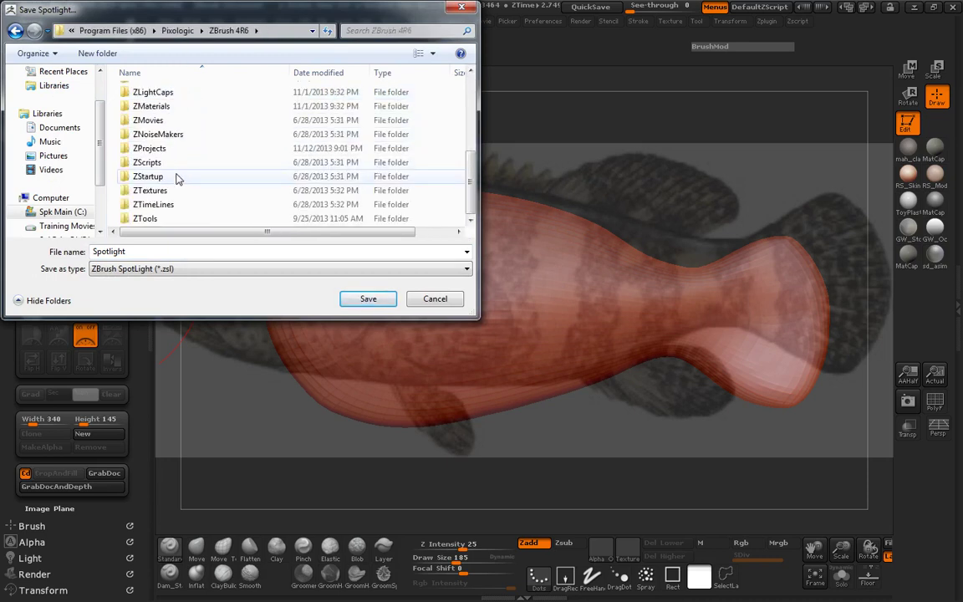
{"action": "double_click", "coordinate": [151, 148]}
{"action": "double_click", "coordinate": [148, 121]}
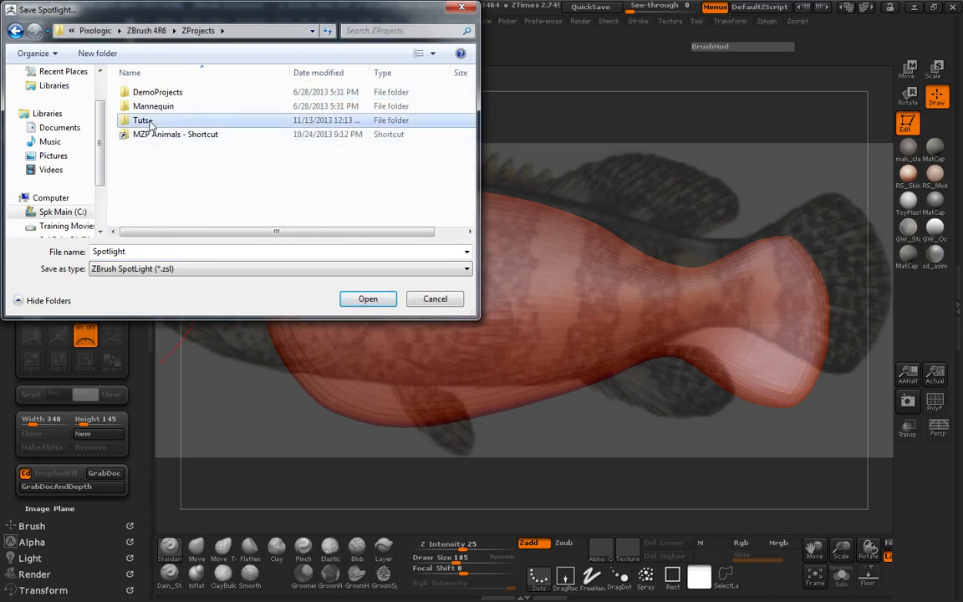
{"action": "double_click", "coordinate": [171, 114]}
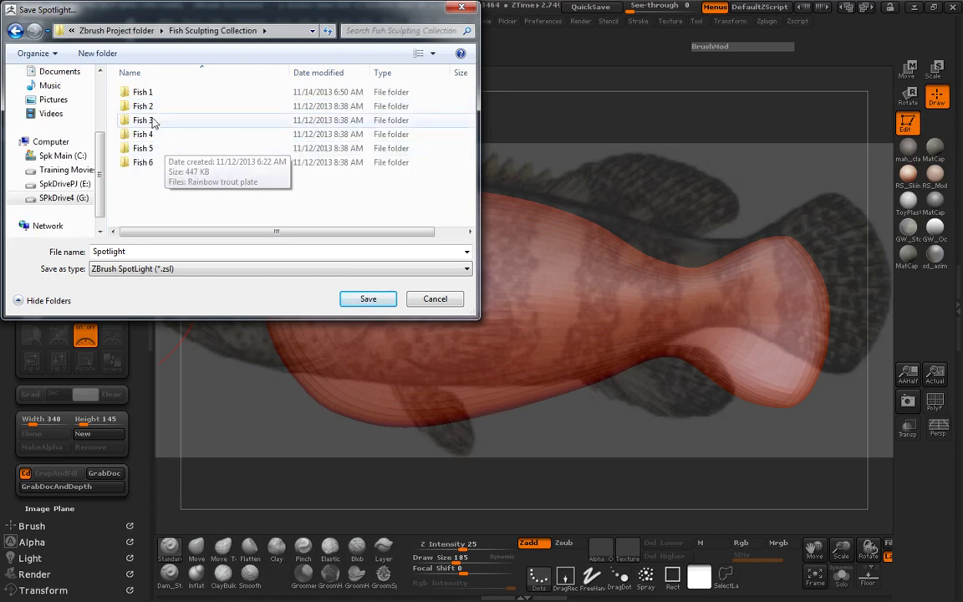
Save the Spotlight as GrouperSpotlight in the Fish 2 folder.
{"action": "left_click", "coordinate": [152, 112]}
{"action": "double_click", "coordinate": [152, 112]}
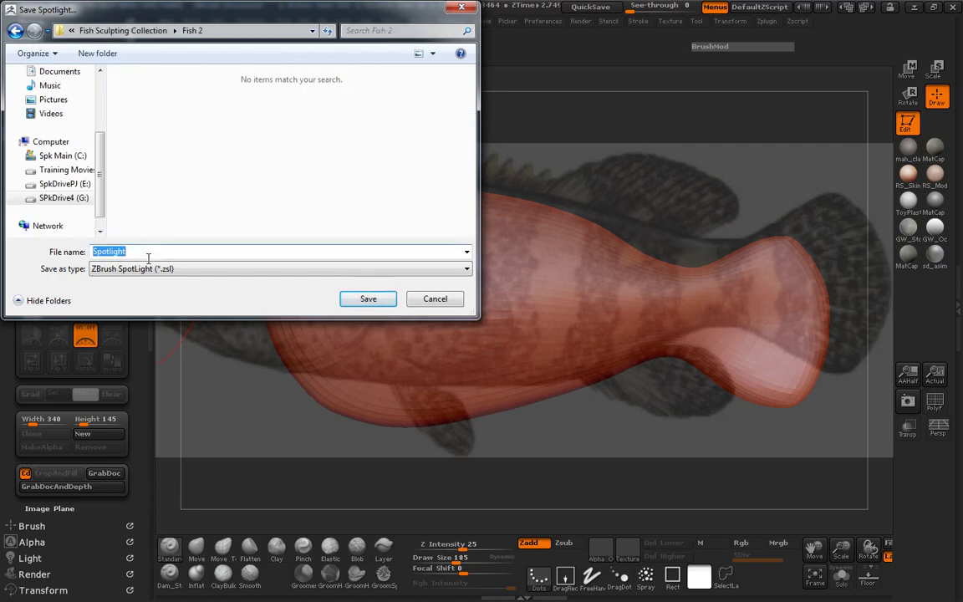
{"action": "type", "text": "GrouperSpotlight"}
{"action": "key", "text": "Return"}
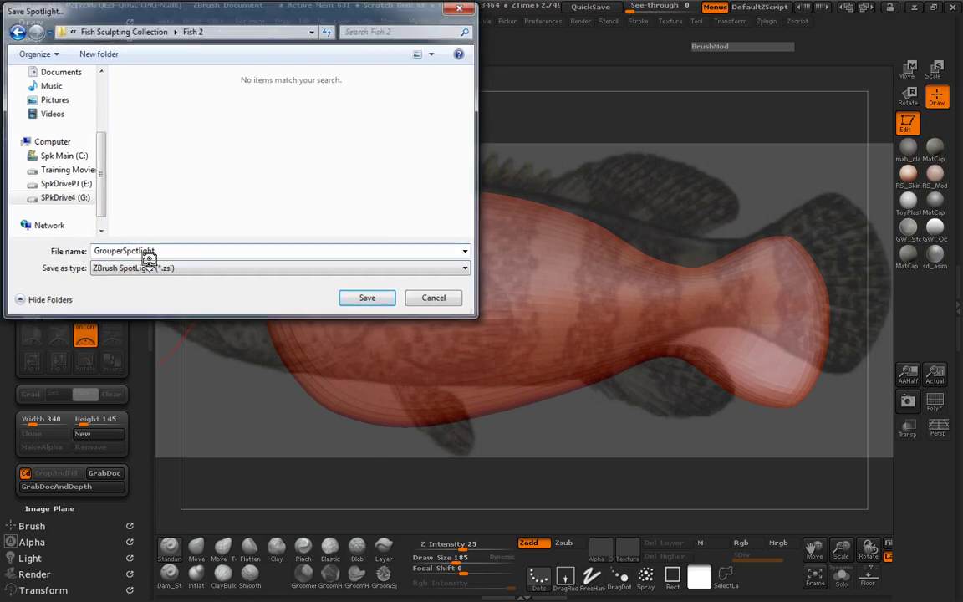
{"action": "left_click", "coordinate": [152, 296]}
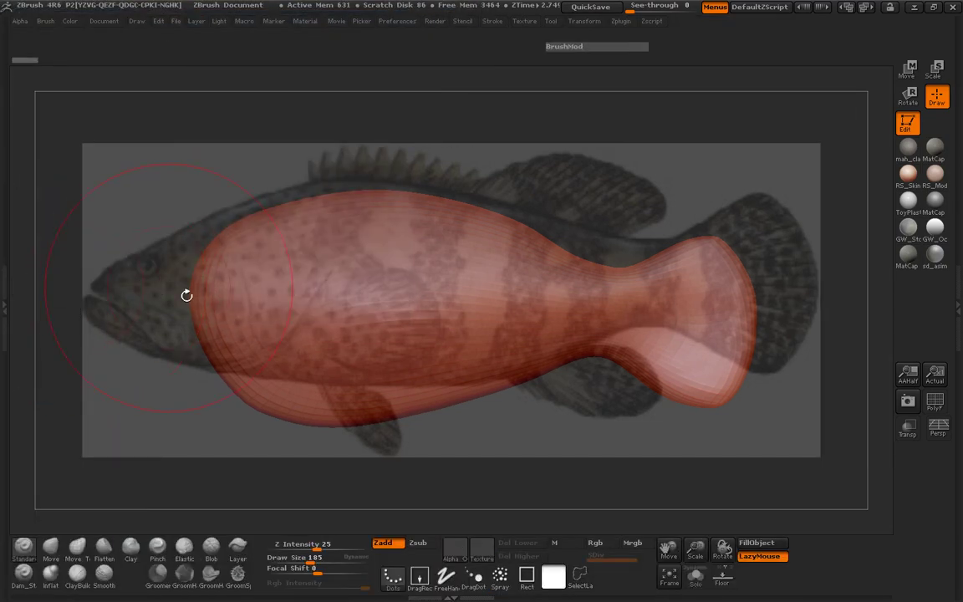
Apply the mah_clay_01 material and align the fish's side view with the body in the grouper reference.
{"action": "left_click", "coordinate": [909, 161]}
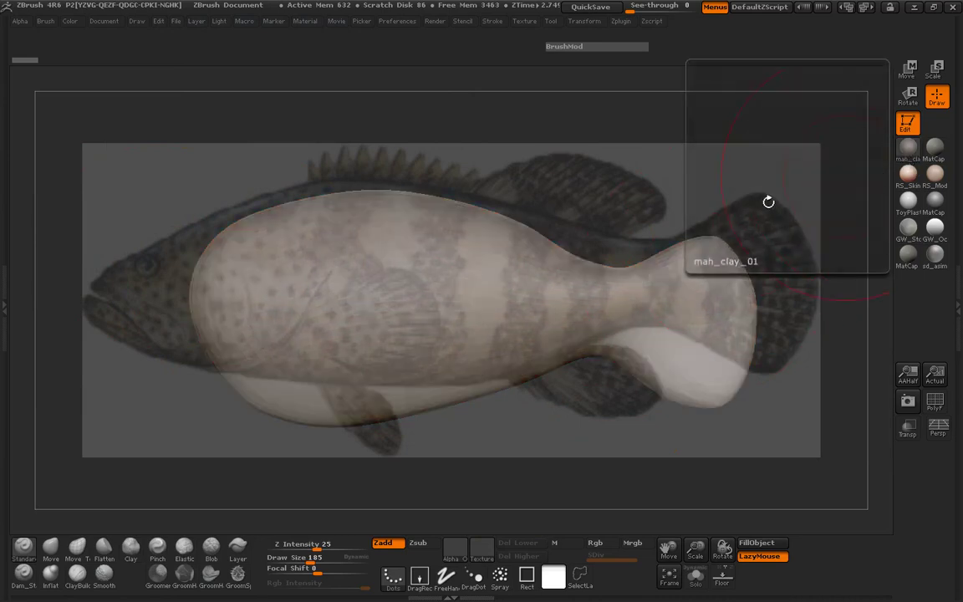
{"action": "left_click_drag", "start_coordinate": [139, 295], "coordinate": [435, 303]}
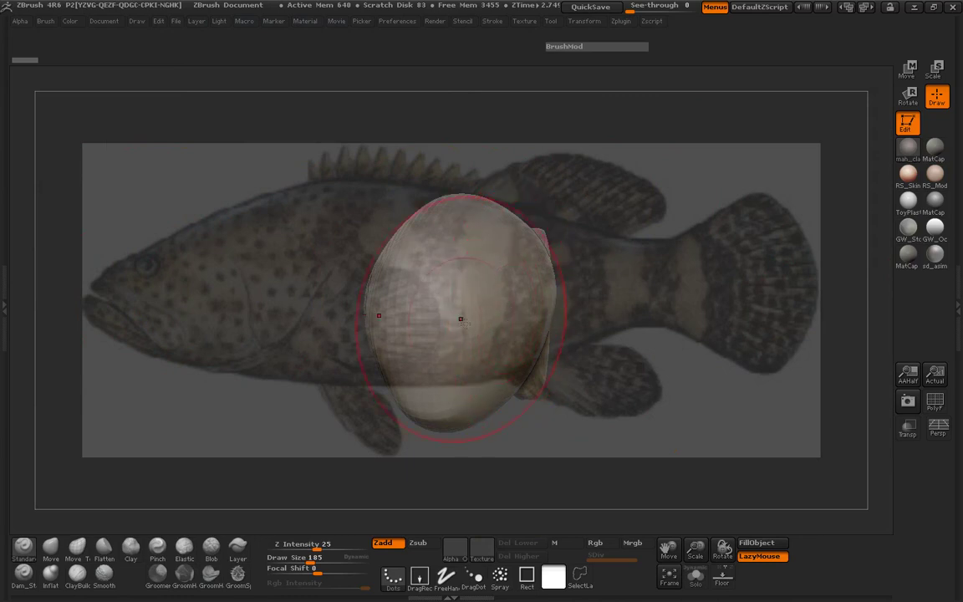
{"action": "left_click_drag", "start_coordinate": [742, 336], "coordinate": [604, 346]}
{"action": "mouse_move", "coordinate": [512, 416]}
{"action": "left_mouse_down", "text": "alt"}
{"action": "mouse_move", "coordinate": [496, 410]}
{"action": "mouse_move", "coordinate": [499, 395]}
{"action": "left_mouse_up", "text": "alt"}
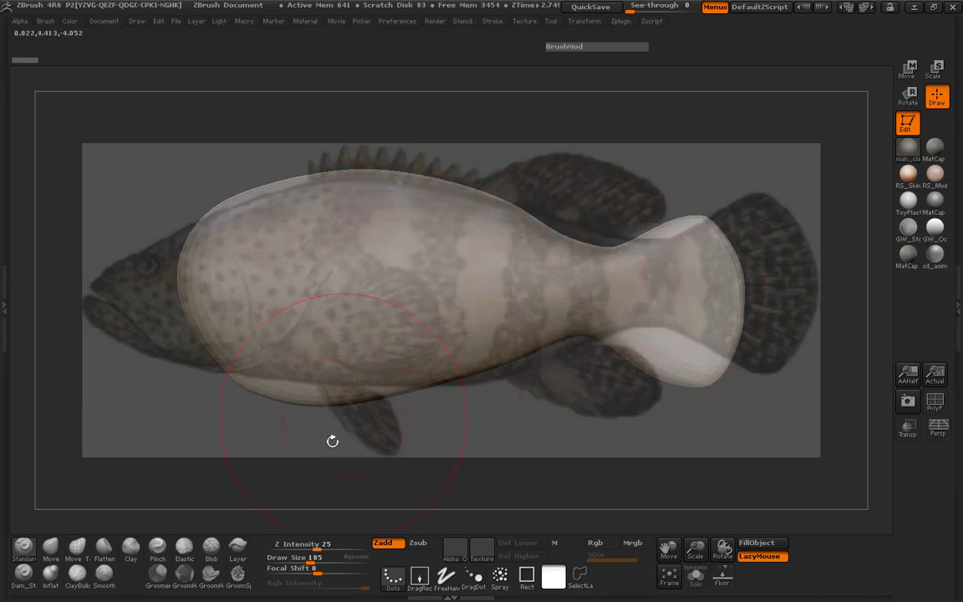
Pull the tail section back to the reference tail with the Move Topological brush and set the draw size to 120.
{"action": "left_click", "coordinate": [77, 547]}
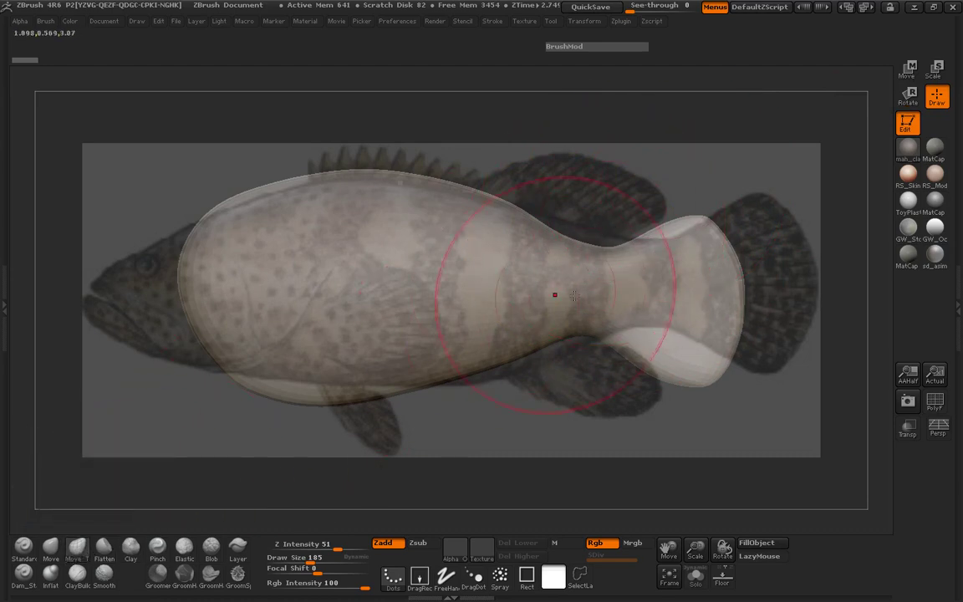
{"action": "key", "text": "space"}
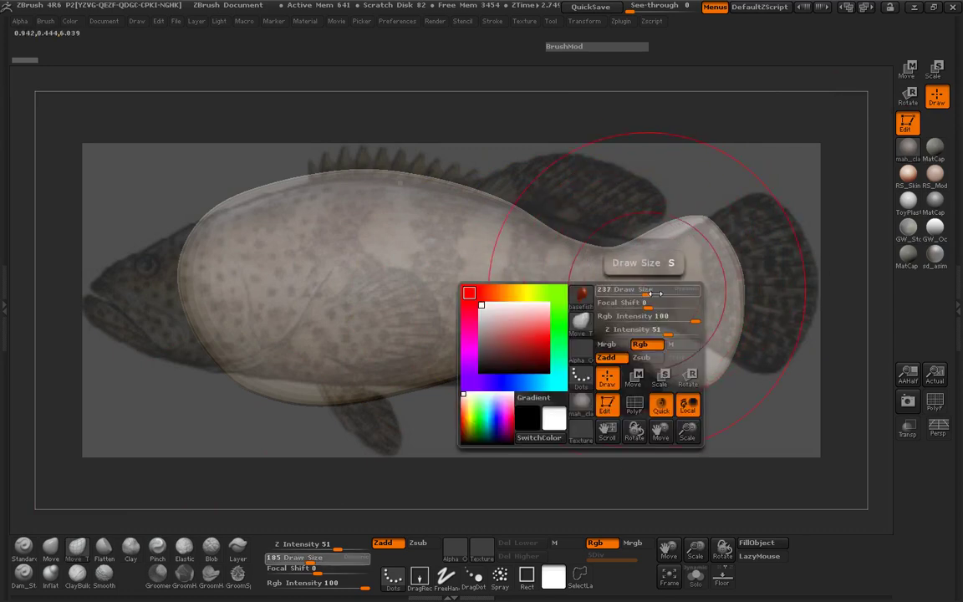
{"action": "mouse_move", "coordinate": [642, 290]}
{"action": "left_mouse_down"}
{"action": "mouse_move", "coordinate": [711, 291]}
{"action": "mouse_move", "coordinate": [723, 261]}
{"action": "mouse_move", "coordinate": [798, 214]}
{"action": "left_mouse_up"}
{"action": "key", "text": "space"}
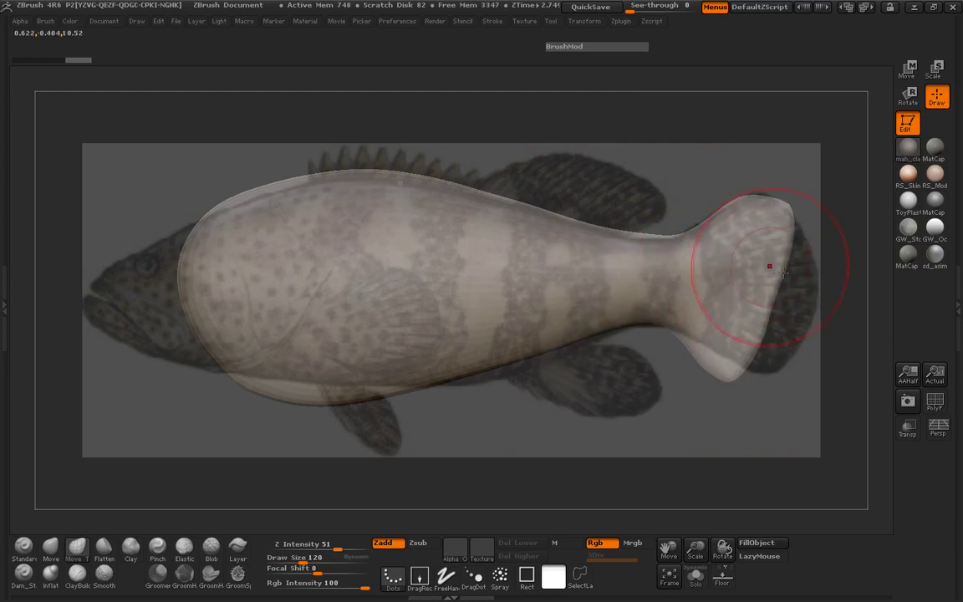
Pull the tail fin's rear edge and lower corner outward to match the rounded outline of the grouper's tail.
{"action": "left_click_drag", "start_coordinate": [770, 268], "coordinate": [797, 259]}
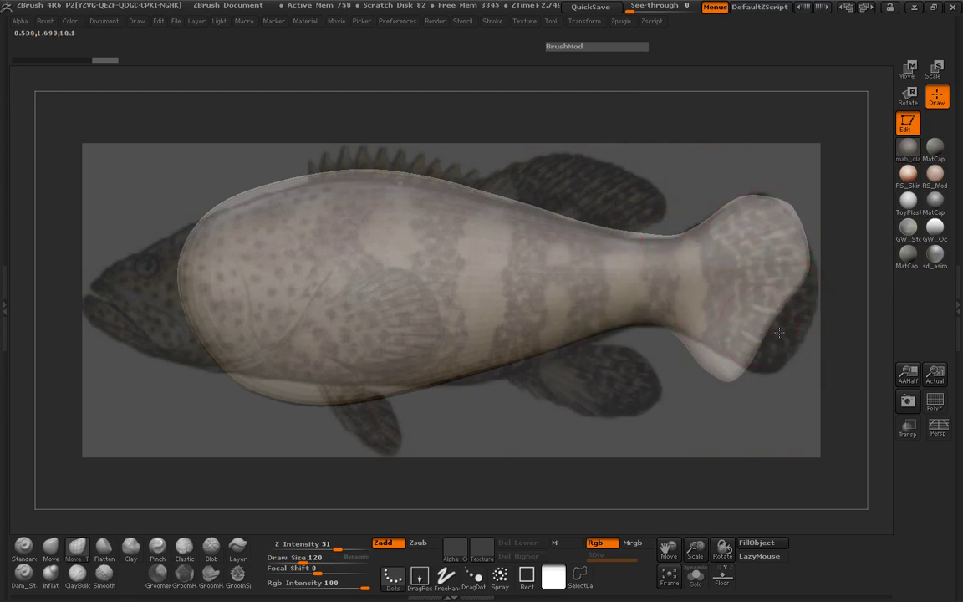
{"action": "left_click_drag", "start_coordinate": [779, 332], "coordinate": [799, 336]}
{"action": "mouse_move", "coordinate": [800, 289]}
{"action": "left_mouse_down"}
{"action": "mouse_move", "coordinate": [816, 296]}
{"action": "mouse_move", "coordinate": [812, 304]}
{"action": "left_mouse_up"}
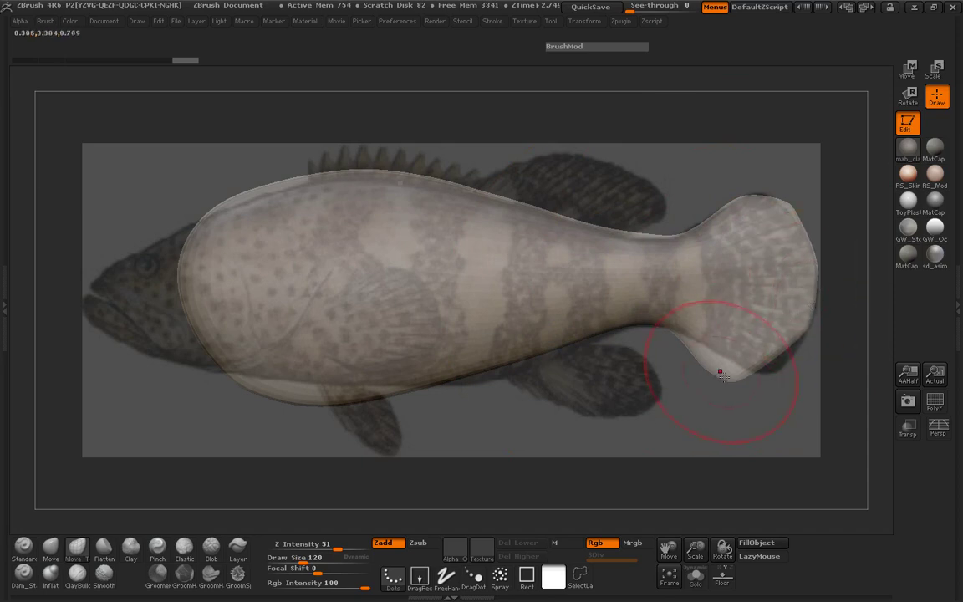
{"action": "left_click_drag", "start_coordinate": [723, 375], "coordinate": [787, 352]}
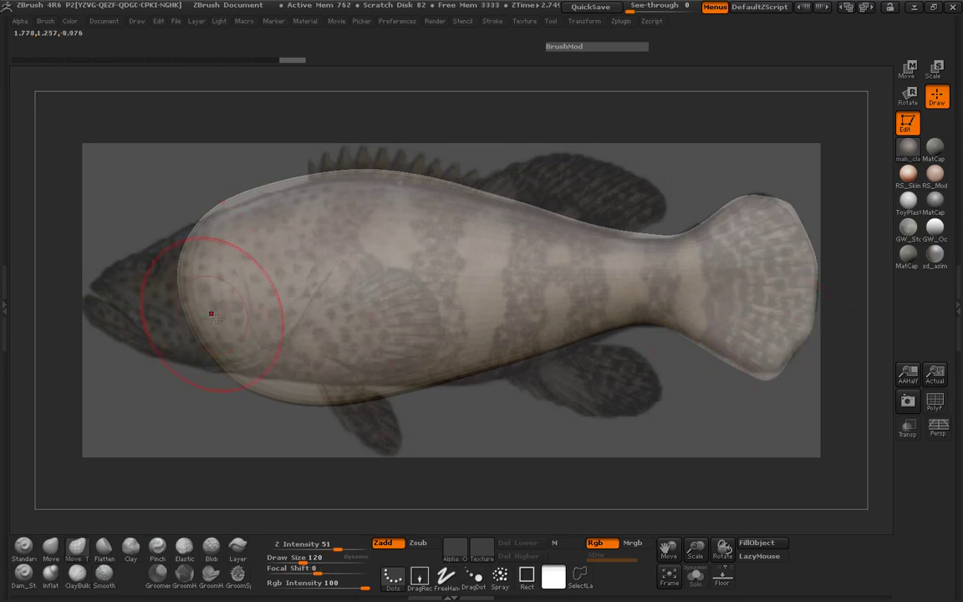
Retopologize the fish mesh with ZRemesher, keeping the default target polygon count of 5.
{"action": "left_click", "coordinate": [6, 307]}
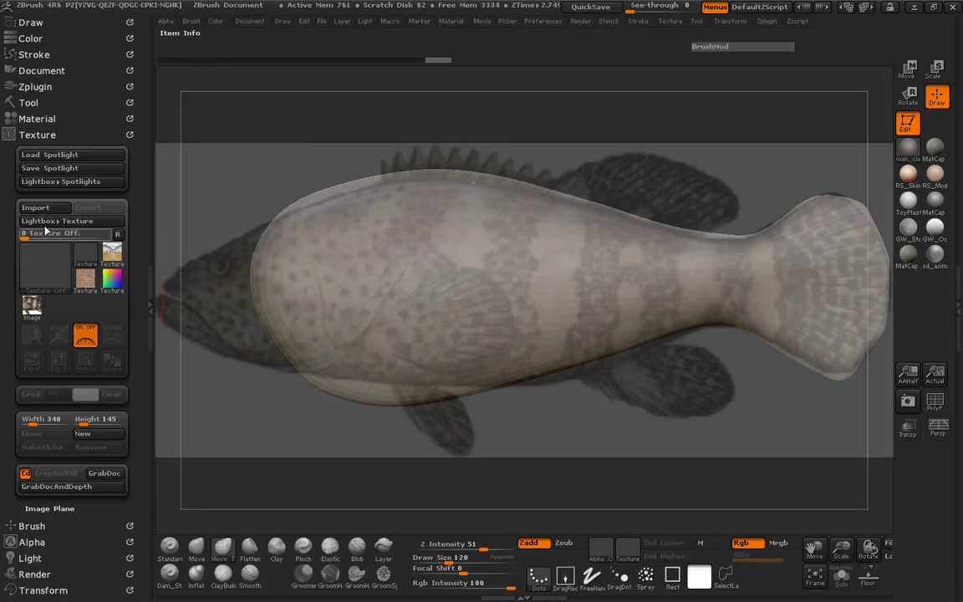
{"action": "left_click", "coordinate": [34, 132]}
{"action": "left_click", "coordinate": [33, 105]}
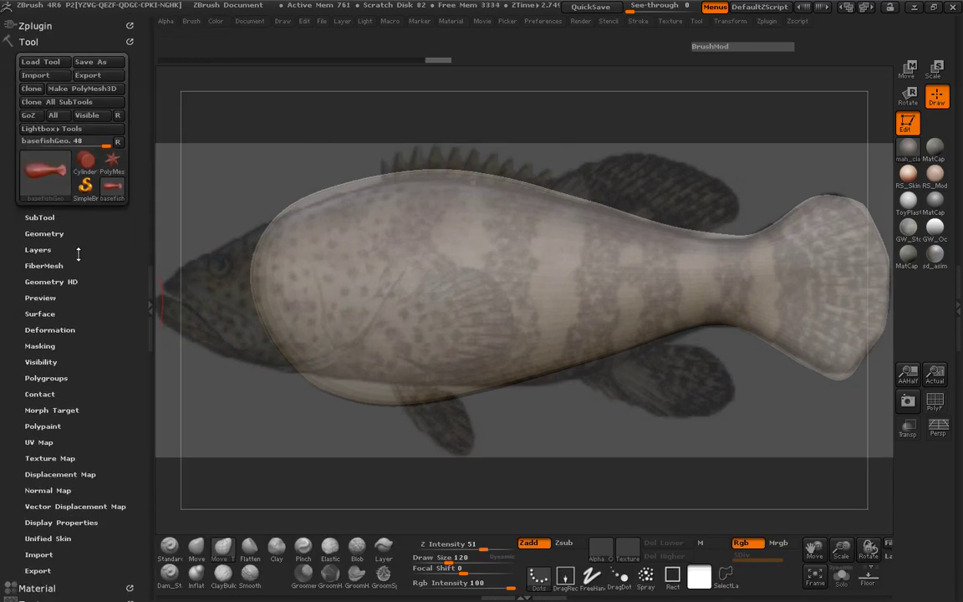
{"action": "left_click_drag", "start_coordinate": [92, 311], "coordinate": [94, 247]}
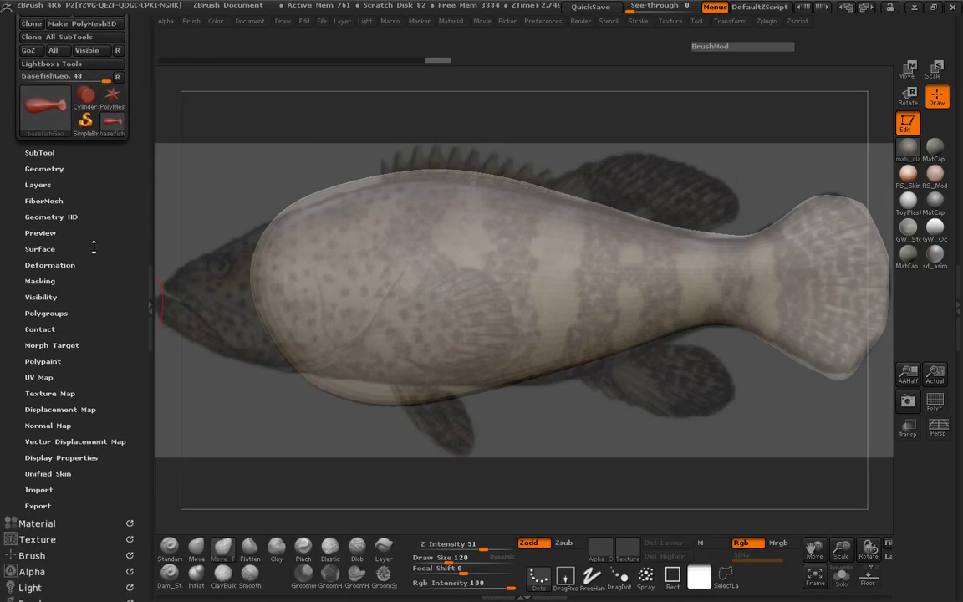
{"action": "left_click", "coordinate": [44, 169]}
{"action": "left_click", "coordinate": [50, 344]}
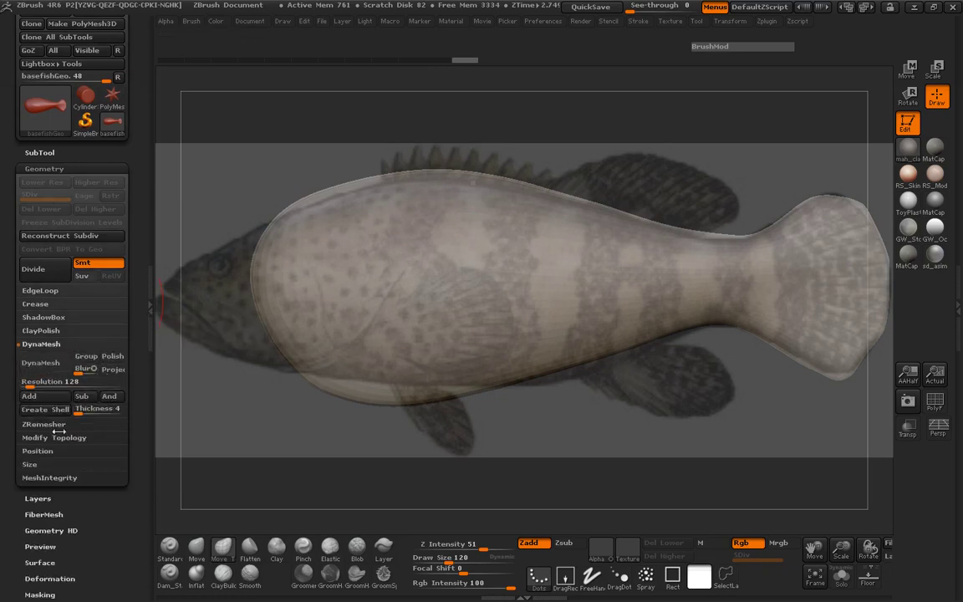
{"action": "left_click", "coordinate": [44, 423]}
{"action": "left_click", "coordinate": [48, 381]}
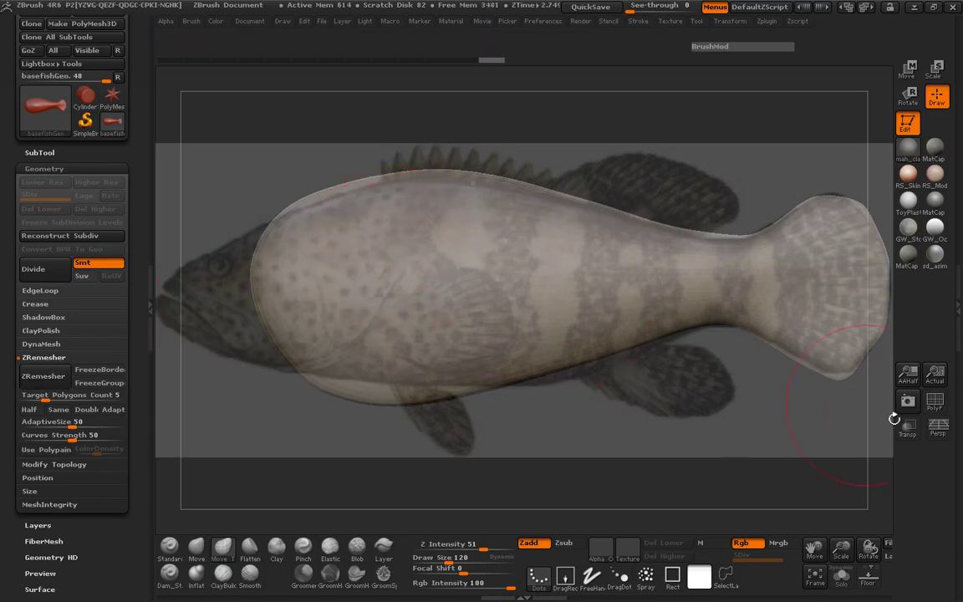
Check the wireframe and remesh the fish with ZRemesher at half the polygon count.
{"action": "left_click", "coordinate": [934, 407]}
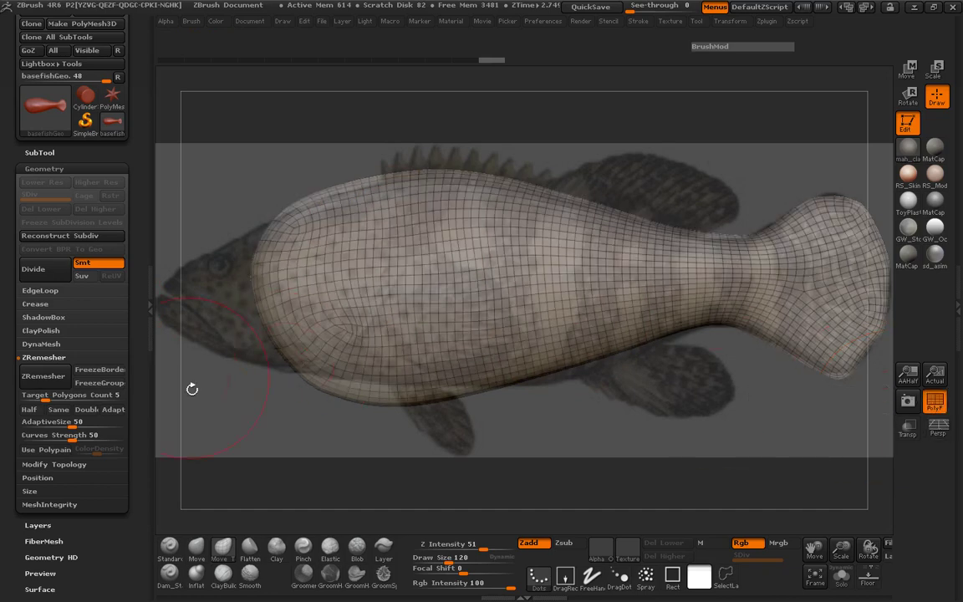
{"action": "left_click", "coordinate": [35, 410]}
{"action": "left_click", "coordinate": [55, 380]}
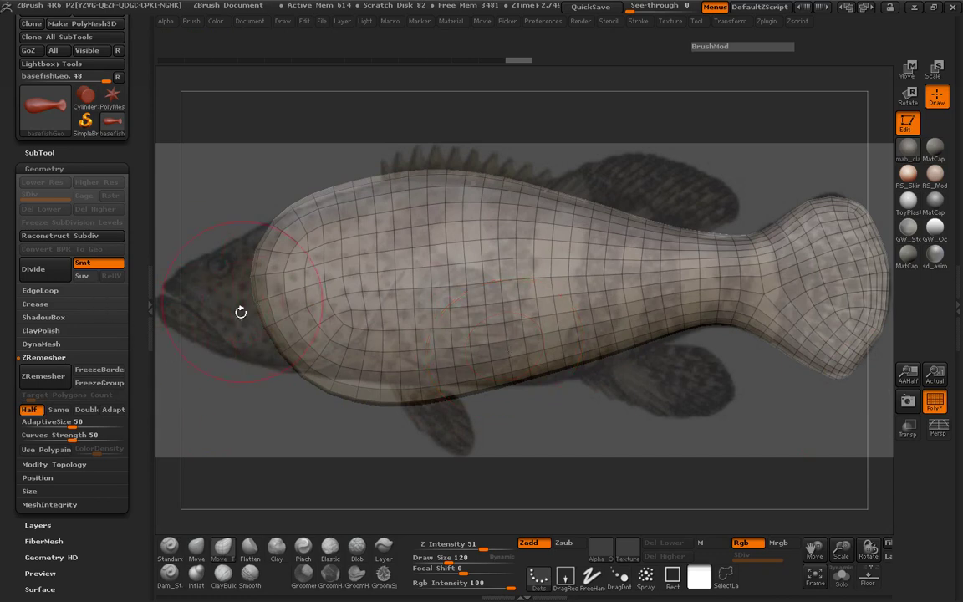
{"action": "left_click", "coordinate": [150, 303]}
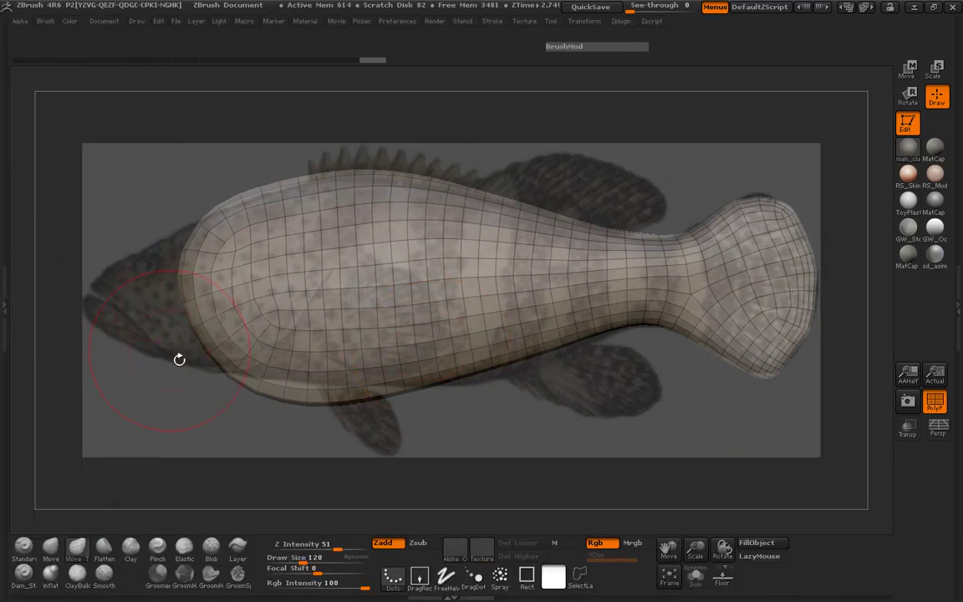
{"action": "left_click", "coordinate": [934, 402]}
Push the belly line up with the Move Topological brush to match the underside of the grouper reference.
{"action": "left_click_drag", "start_coordinate": [140, 355], "coordinate": [510, 320]}
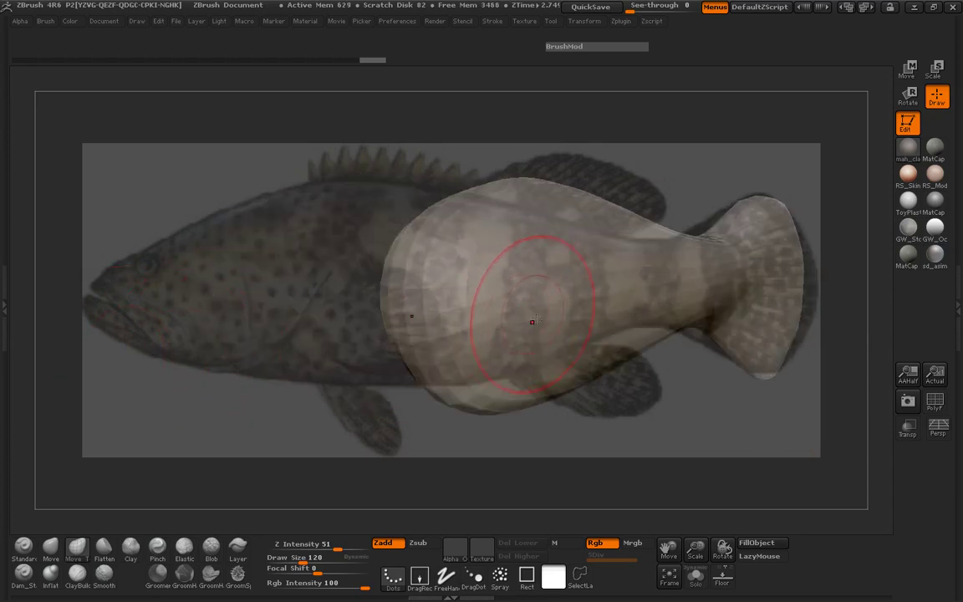
{"action": "left_click_drag", "start_coordinate": [277, 320], "coordinate": [69, 494]}
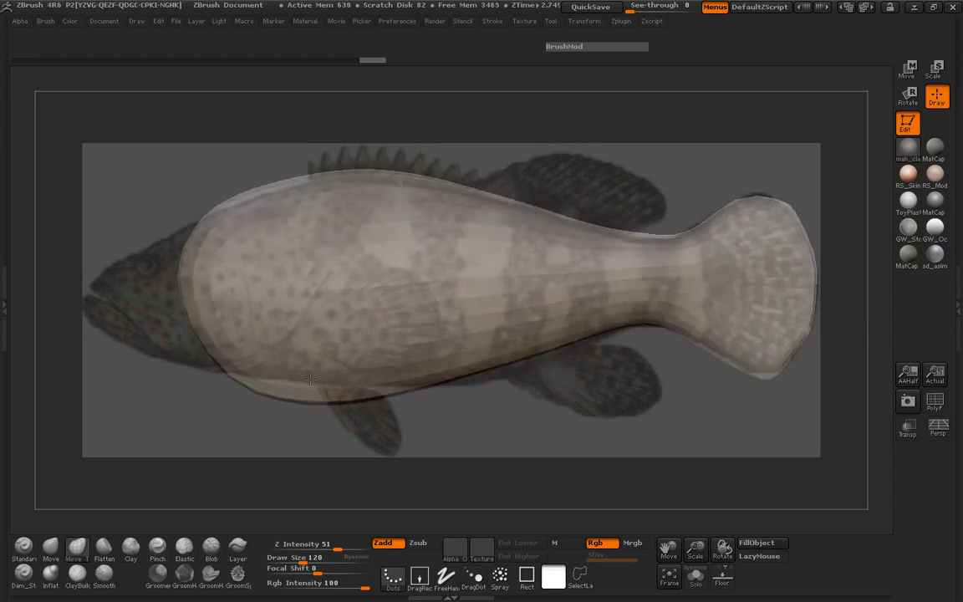
{"action": "left_click_drag", "start_coordinate": [302, 387], "coordinate": [289, 379]}
{"action": "left_click_drag", "start_coordinate": [359, 394], "coordinate": [365, 381]}
{"action": "mouse_move", "coordinate": [478, 372]}
{"action": "left_mouse_down"}
{"action": "mouse_move", "coordinate": [480, 381]}
{"action": "mouse_move", "coordinate": [500, 375]}
{"action": "left_mouse_up"}
{"action": "left_click_drag", "start_coordinate": [515, 363], "coordinate": [517, 369]}
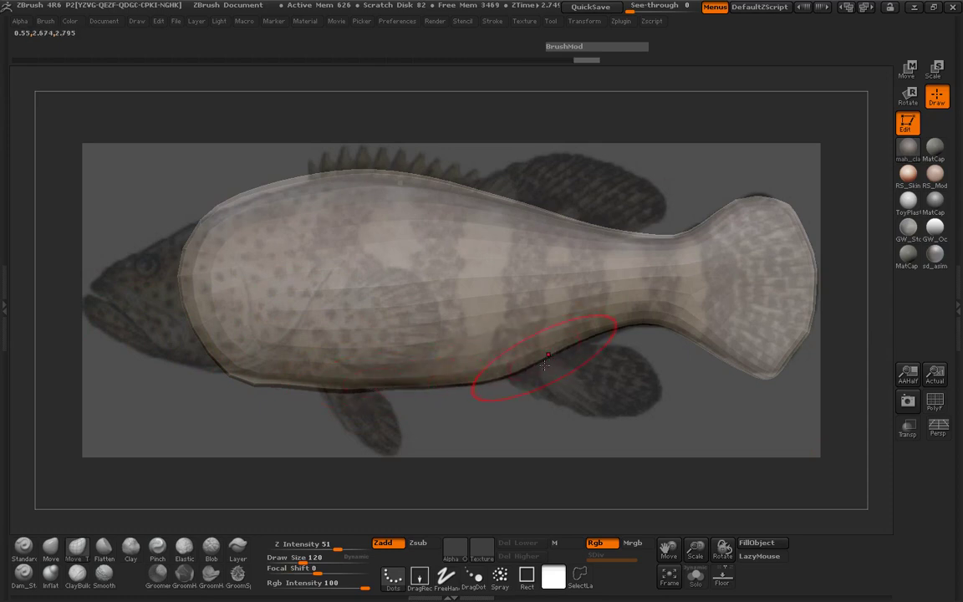
Set the Smooth brush's intensity to 2 and smooth the lower front of the body and the tail fin.
{"action": "key", "text": "shift"}
{"action": "left_click", "coordinate": [315, 544]}
{"action": "type", "text": "2"}
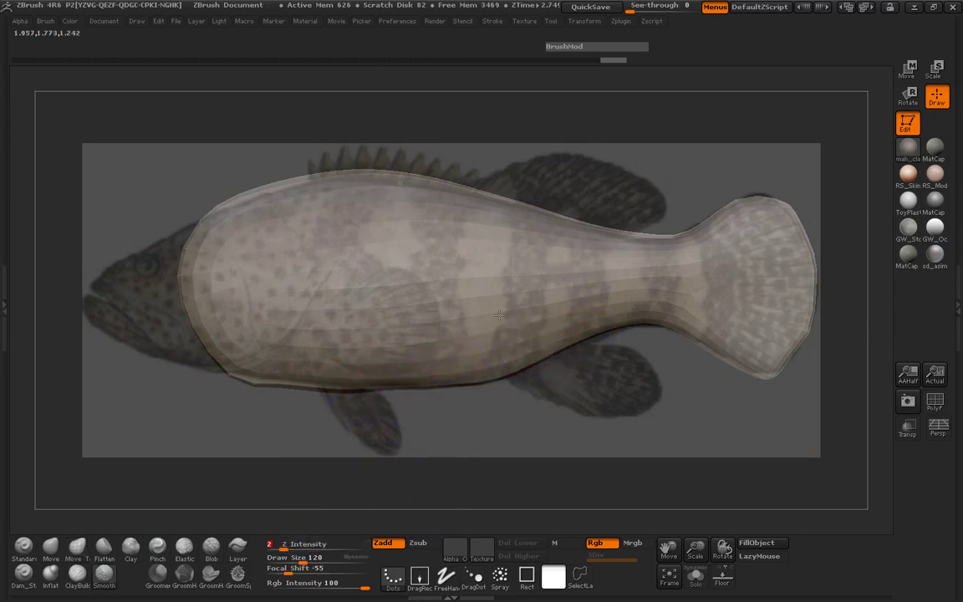
{"action": "mouse_move", "coordinate": [288, 350]}
{"action": "left_mouse_down", "text": "shift"}
{"action": "mouse_move", "coordinate": [234, 335]}
{"action": "mouse_move", "coordinate": [259, 338]}
{"action": "left_mouse_up", "text": "shift"}
{"action": "mouse_move", "coordinate": [752, 351]}
{"action": "left_mouse_down", "text": "shift"}
{"action": "mouse_move", "coordinate": [770, 345]}
{"action": "mouse_move", "coordinate": [784, 222]}
{"action": "mouse_move", "coordinate": [757, 200]}
{"action": "left_mouse_up", "text": "shift"}
Pull the tail fin's rear edge and lower corner out to the reference and smooth the underside from tail to belly.
{"action": "left_click_drag", "start_coordinate": [807, 245], "coordinate": [815, 282]}
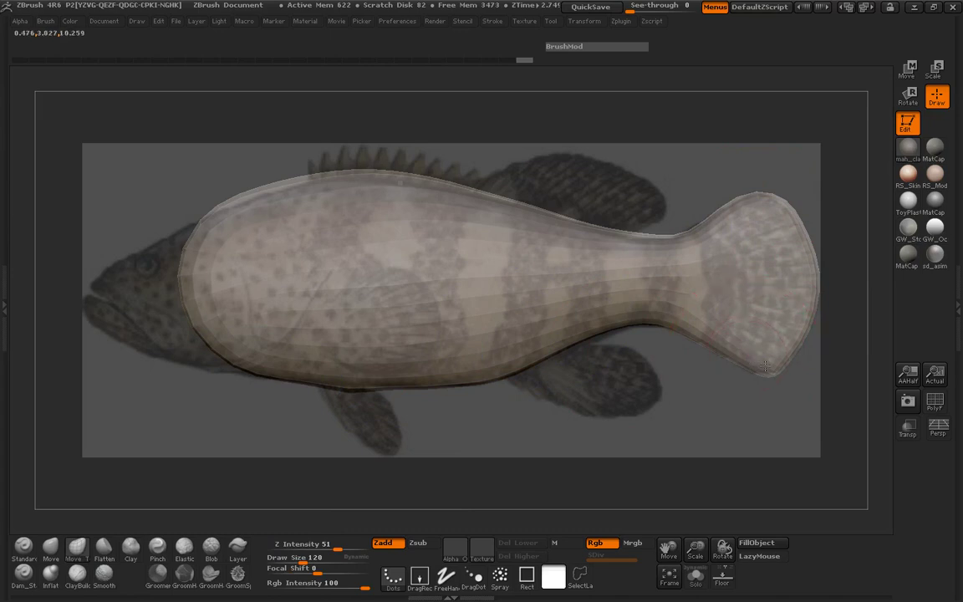
{"action": "left_click_drag", "start_coordinate": [765, 365], "coordinate": [769, 371]}
{"action": "left_click_drag", "start_coordinate": [713, 334], "coordinate": [664, 326], "text": "shift"}
{"action": "left_click_drag", "start_coordinate": [602, 332], "coordinate": [602, 338]}
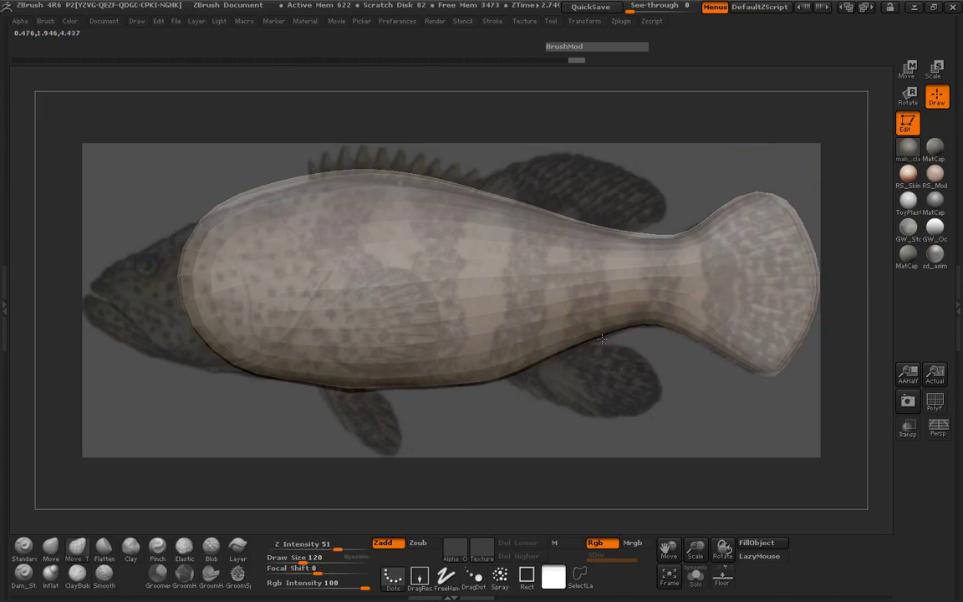
{"action": "mouse_move", "coordinate": [522, 369]}
{"action": "left_mouse_down", "text": "shift"}
{"action": "mouse_move", "coordinate": [435, 387]}
{"action": "mouse_move", "coordinate": [292, 382]}
{"action": "left_mouse_up", "text": "shift"}
Set the draw size to 244 and pull the blunt front of the body forward toward the reference mouth.
{"action": "key", "text": "space"}
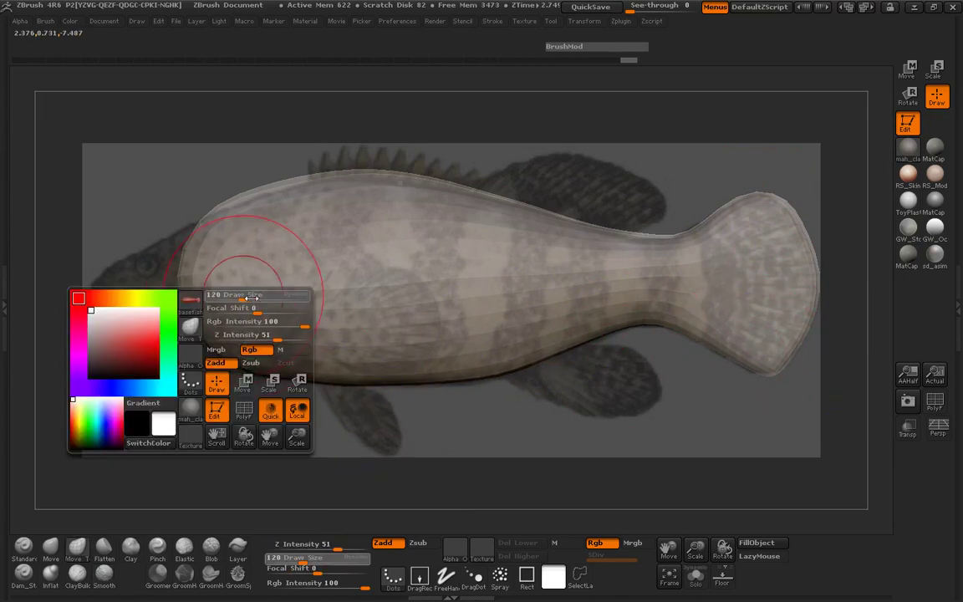
{"action": "left_click_drag", "start_coordinate": [248, 298], "coordinate": [265, 298]}
{"action": "left_click_drag", "start_coordinate": [189, 291], "coordinate": [61, 311]}
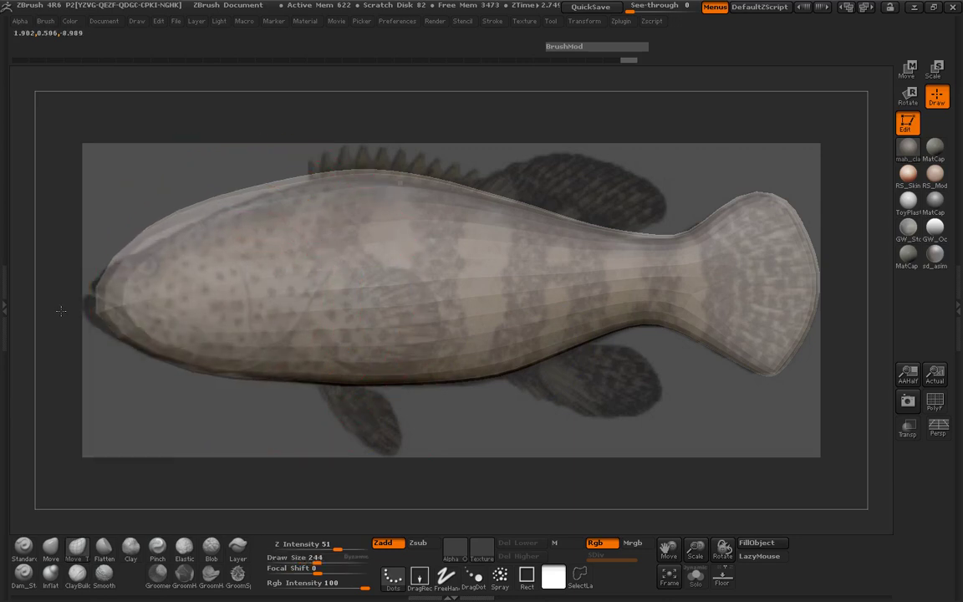
{"action": "key", "text": "space"}
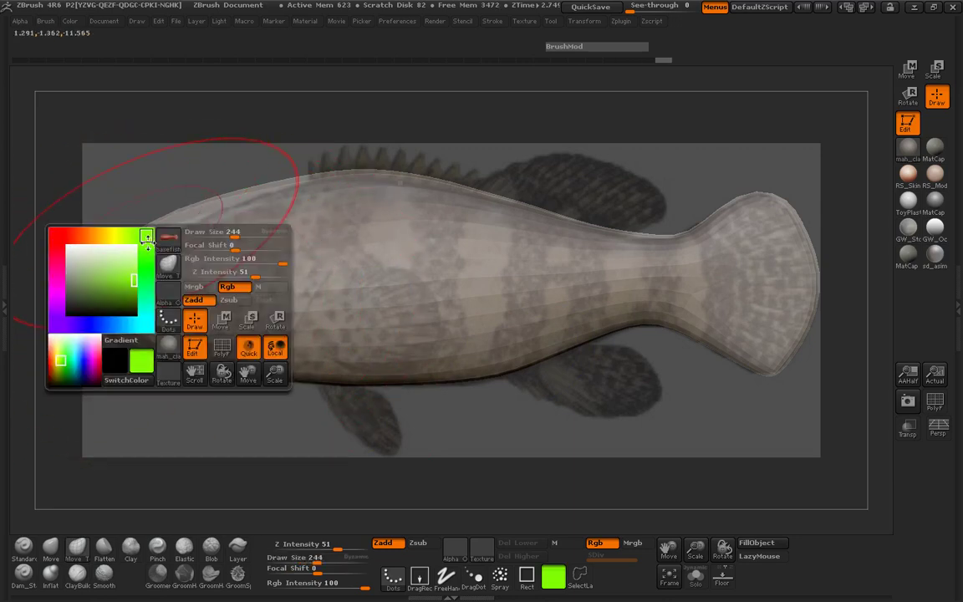
{"action": "left_click", "coordinate": [108, 266]}
{"action": "left_click_drag", "start_coordinate": [108, 266], "coordinate": [68, 247]}
Set the draw size to 151 and push the forehead and upper back down to the reference outline.
{"action": "key", "text": "space"}
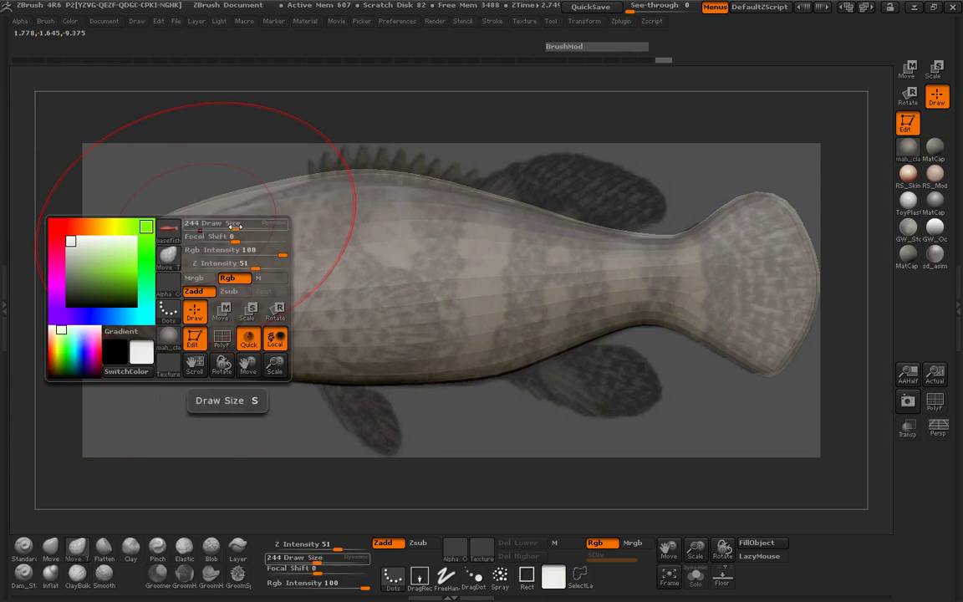
{"action": "left_click_drag", "start_coordinate": [237, 226], "coordinate": [232, 227]}
{"action": "mouse_move", "coordinate": [166, 221]}
{"action": "left_mouse_down"}
{"action": "mouse_move", "coordinate": [170, 235]}
{"action": "mouse_move", "coordinate": [144, 246]}
{"action": "left_mouse_up"}
{"action": "left_click_drag", "start_coordinate": [198, 209], "coordinate": [205, 222]}
{"action": "mouse_move", "coordinate": [243, 194]}
{"action": "left_mouse_down"}
{"action": "mouse_move", "coordinate": [255, 208]}
{"action": "mouse_move", "coordinate": [371, 178]}
{"action": "left_mouse_up"}
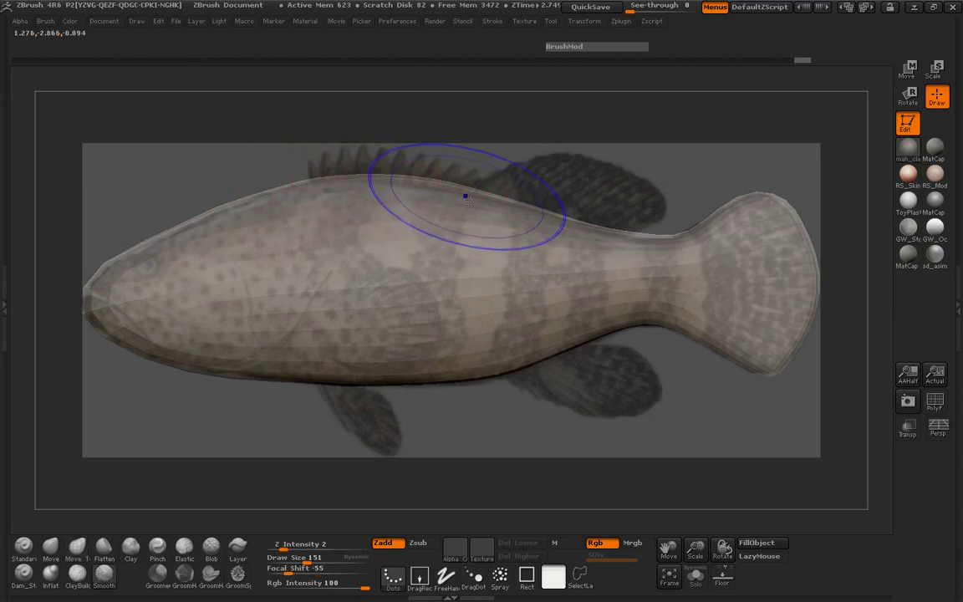
Smooth the back from mid-body to snout and nudge the nape and dorsal line to fit the reference.
{"action": "mouse_move", "coordinate": [464, 195]}
{"action": "left_mouse_down", "text": "shift"}
{"action": "mouse_move", "coordinate": [313, 196]}
{"action": "mouse_move", "coordinate": [196, 226]}
{"action": "mouse_move", "coordinate": [103, 275]}
{"action": "mouse_move", "coordinate": [108, 266]}
{"action": "left_mouse_up", "text": "shift"}
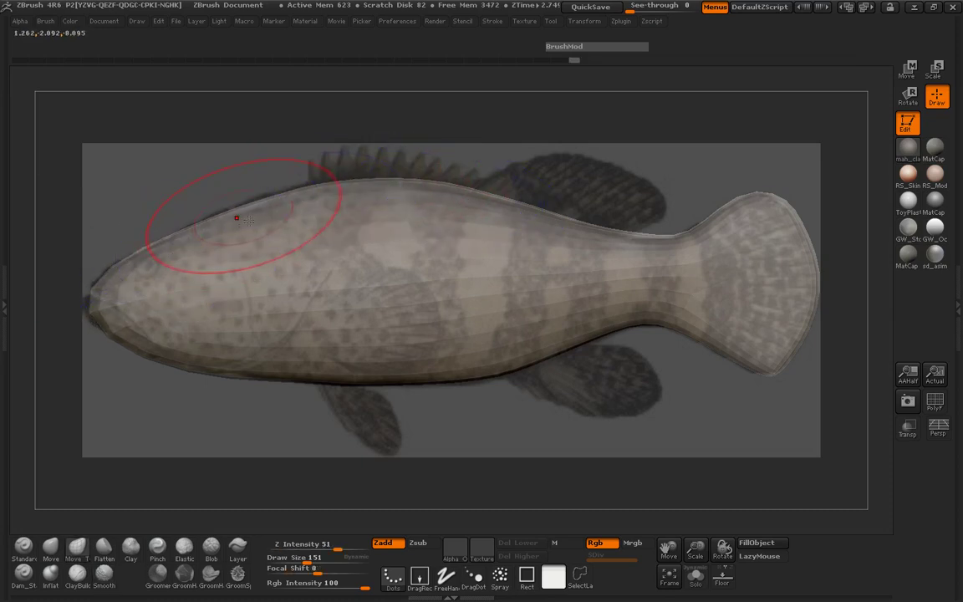
{"action": "left_click_drag", "start_coordinate": [237, 215], "coordinate": [280, 207]}
{"action": "left_click_drag", "start_coordinate": [393, 187], "coordinate": [398, 194]}
{"action": "left_click_drag", "start_coordinate": [460, 198], "coordinate": [464, 205]}
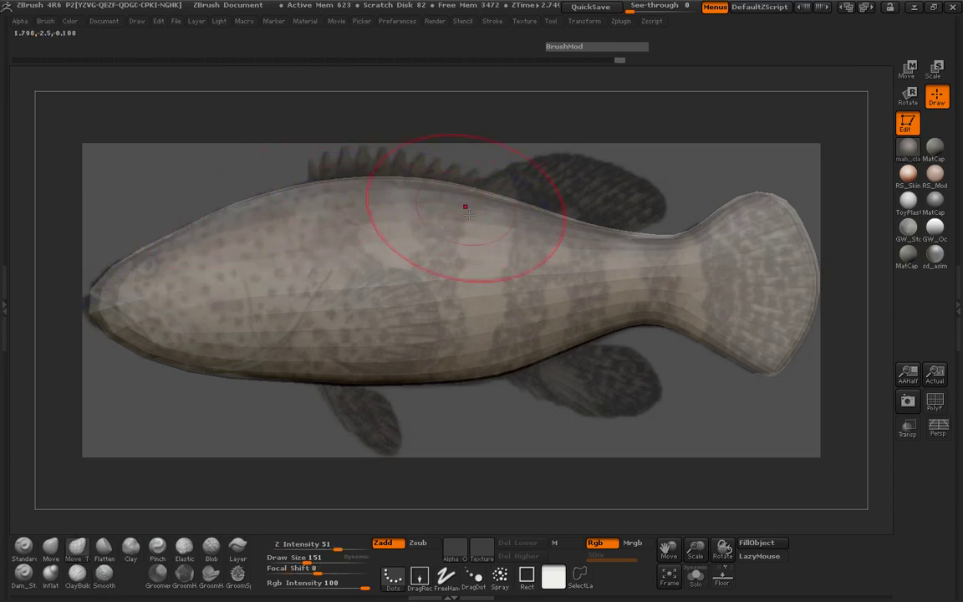
Subdivide the mesh to level 2 and pull the snout tip forward to the reference mouth.
{"action": "key", "text": "ctrl+d"}
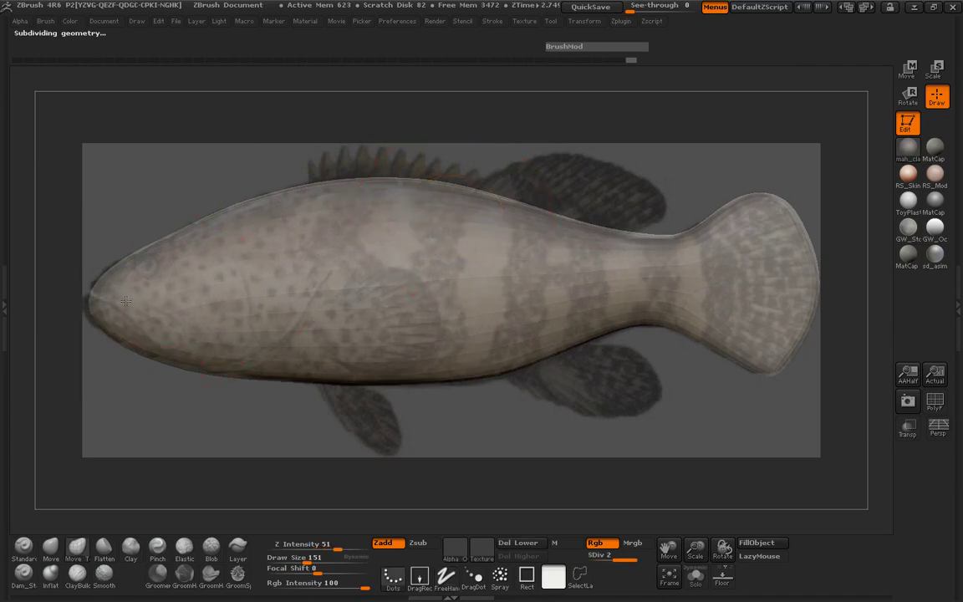
{"action": "left_click_drag", "start_coordinate": [125, 301], "coordinate": [108, 312]}
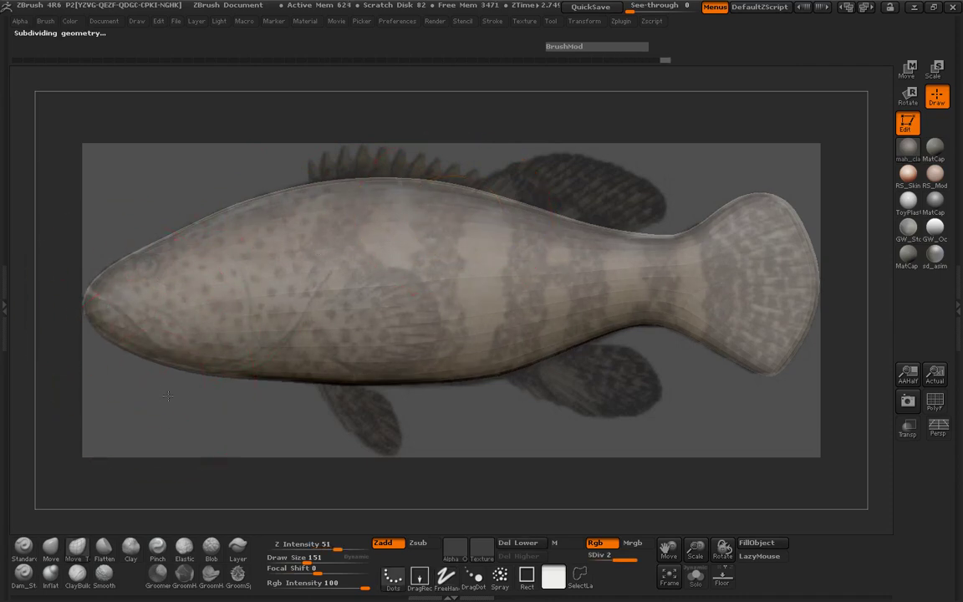
Adjust the width of the body symmetrically by moving its sides from another viewing angle.
{"action": "left_click_drag", "start_coordinate": [192, 427], "coordinate": [359, 428], "text": "shift"}
{"action": "left_click_drag", "start_coordinate": [174, 283], "coordinate": [164, 283]}
{"action": "mouse_move", "coordinate": [376, 259]}
{"action": "left_mouse_down"}
{"action": "mouse_move", "coordinate": [497, 301]}
{"action": "mouse_move", "coordinate": [470, 368]}
{"action": "left_mouse_up"}
{"action": "left_click_drag", "start_coordinate": [355, 306], "coordinate": [368, 254]}
{"action": "left_click_drag", "start_coordinate": [368, 240], "coordinate": [373, 239]}
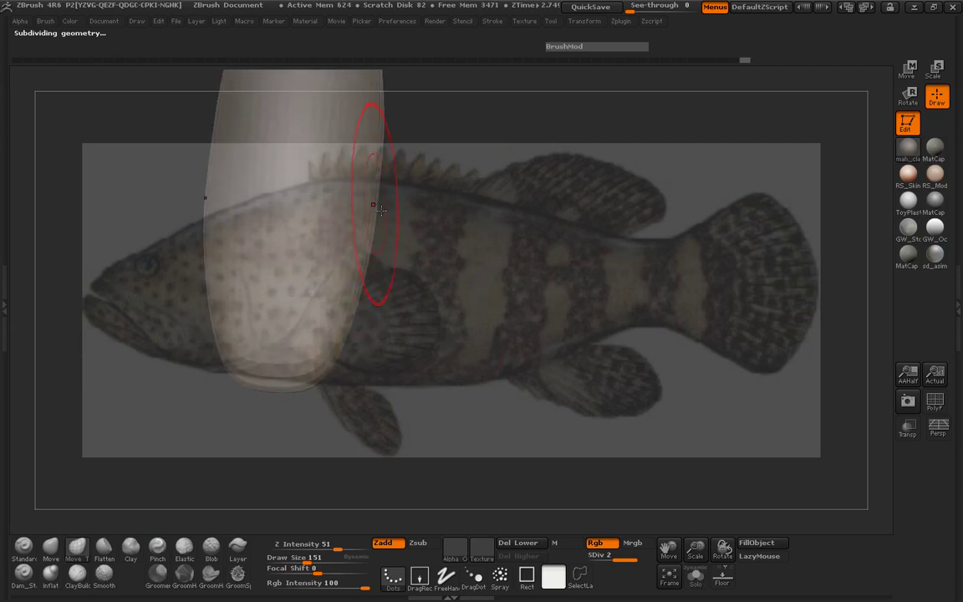
Set the draw size to 120 and line the fish's side view back up with the grouper reference.
{"action": "mouse_move", "coordinate": [434, 334]}
{"action": "left_mouse_down"}
{"action": "mouse_move", "coordinate": [286, 373]}
{"action": "mouse_move", "coordinate": [493, 305]}
{"action": "mouse_move", "coordinate": [575, 241]}
{"action": "left_mouse_up"}
{"action": "left_click_drag", "start_coordinate": [617, 280], "coordinate": [309, 406], "text": "shift"}
{"action": "mouse_move", "coordinate": [397, 274]}
{"action": "left_mouse_down", "text": "shift"}
{"action": "mouse_move", "coordinate": [450, 248]}
{"action": "mouse_move", "coordinate": [425, 274]}
{"action": "mouse_move", "coordinate": [421, 303]}
{"action": "left_mouse_up", "text": "shift"}
{"action": "key", "text": "space"}
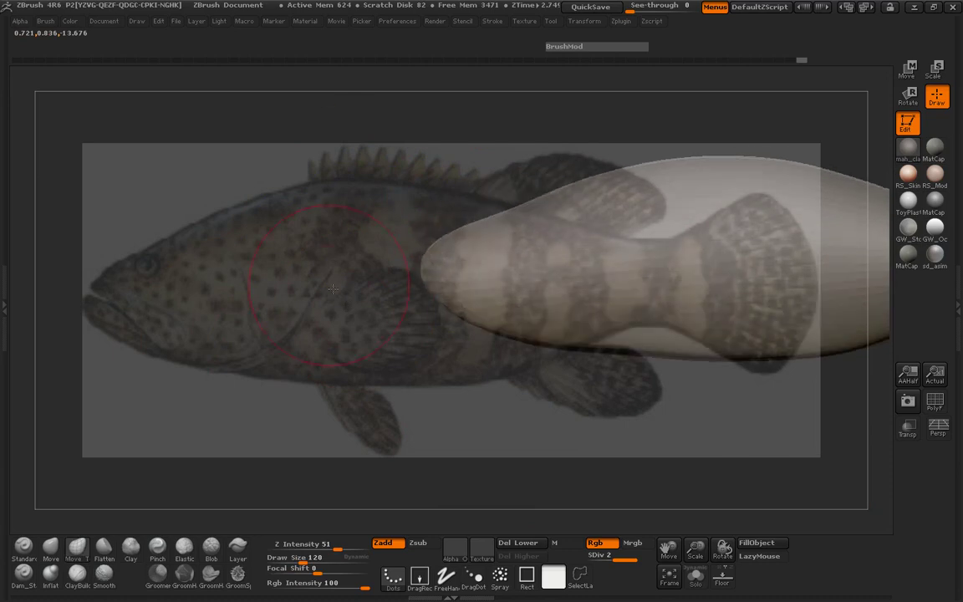
{"action": "left_click_drag", "start_coordinate": [332, 288], "coordinate": [202, 313]}
{"action": "left_click_drag", "start_coordinate": [675, 404], "coordinate": [578, 418], "text": "alt"}
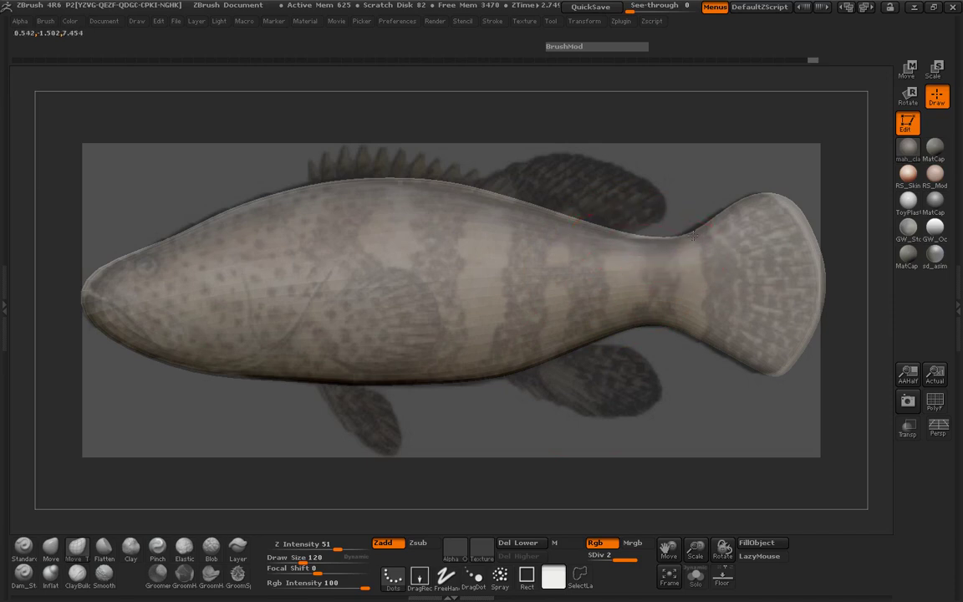
Fit the tail fin's upper and rear edges to the reference, reduce the draw size to 80, and smooth the tail.
{"action": "left_click_drag", "start_coordinate": [725, 226], "coordinate": [725, 224]}
{"action": "left_click_drag", "start_coordinate": [785, 213], "coordinate": [775, 215]}
{"action": "key", "text": "space"}
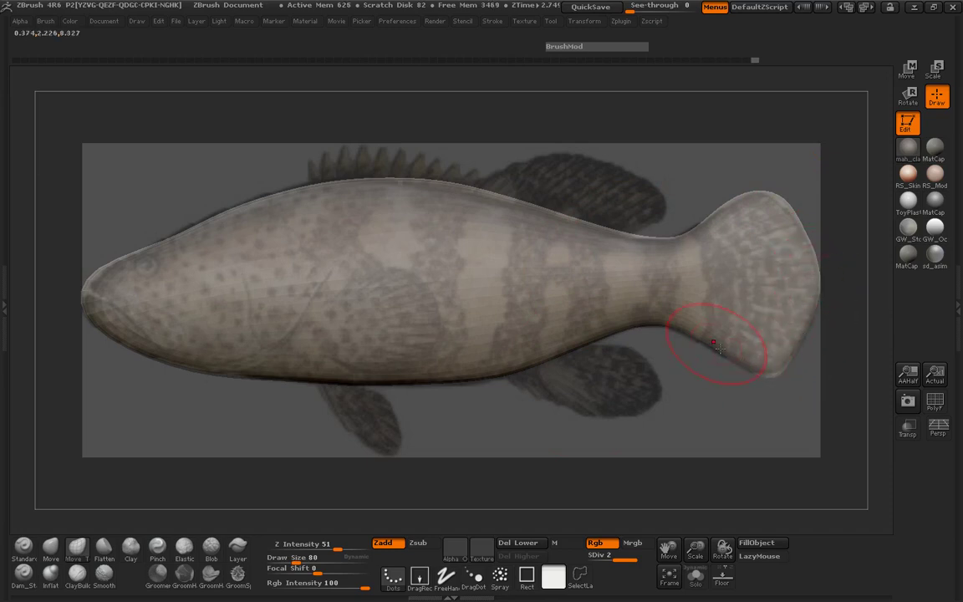
{"action": "mouse_move", "coordinate": [794, 316]}
{"action": "left_mouse_down", "text": "shift"}
{"action": "mouse_move", "coordinate": [801, 285]}
{"action": "mouse_move", "coordinate": [784, 243]}
{"action": "mouse_move", "coordinate": [756, 349]}
{"action": "mouse_move", "coordinate": [585, 322]}
{"action": "left_mouse_up", "text": "shift"}
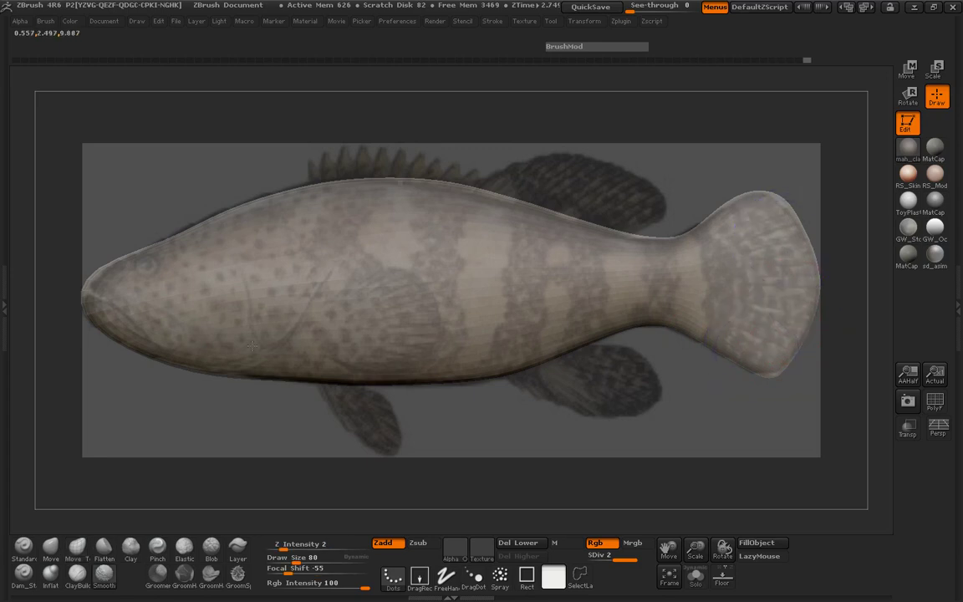
Set the draw size to 120, refine the back and nape outline against the reference, and smooth the forehead and snout.
{"action": "key", "text": "space"}
{"action": "left_click_drag", "start_coordinate": [451, 208], "coordinate": [460, 207]}
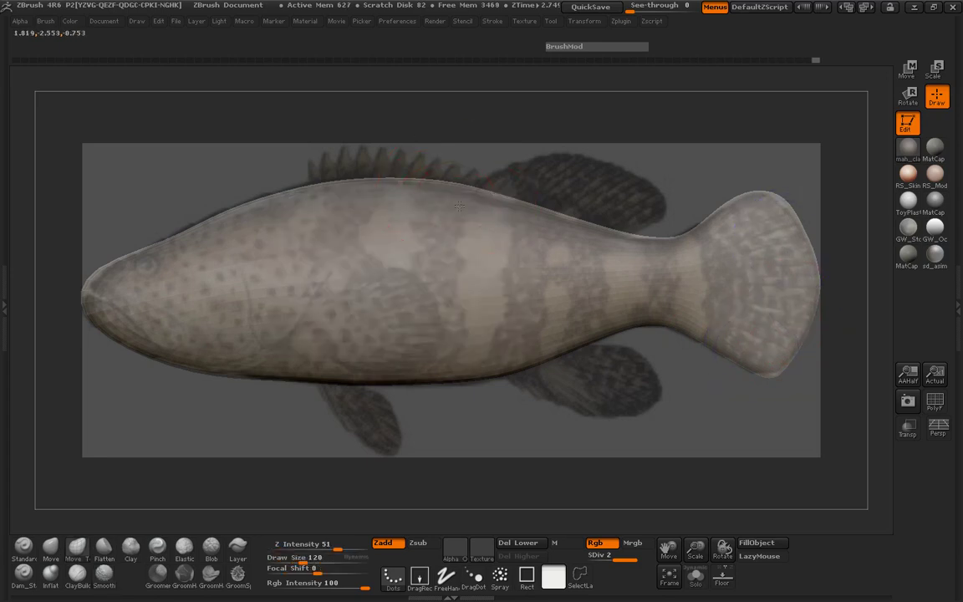
{"action": "left_click_drag", "start_coordinate": [238, 217], "coordinate": [248, 220]}
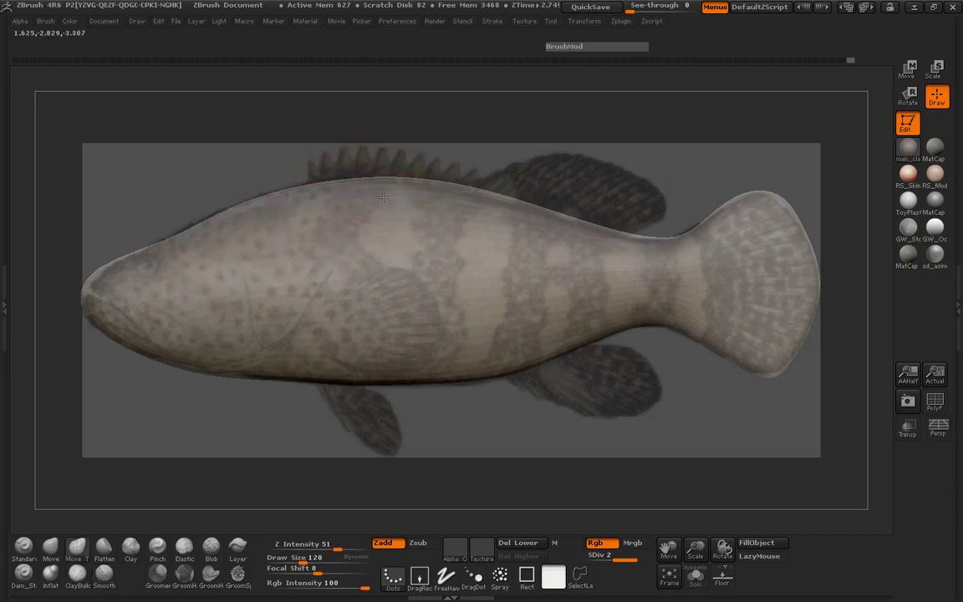
{"action": "left_click_drag", "start_coordinate": [309, 203], "coordinate": [271, 211], "text": "shift"}
{"action": "left_click_drag", "start_coordinate": [121, 269], "coordinate": [144, 262], "text": "shift"}
{"action": "left_click_drag", "start_coordinate": [204, 234], "coordinate": [210, 227]}
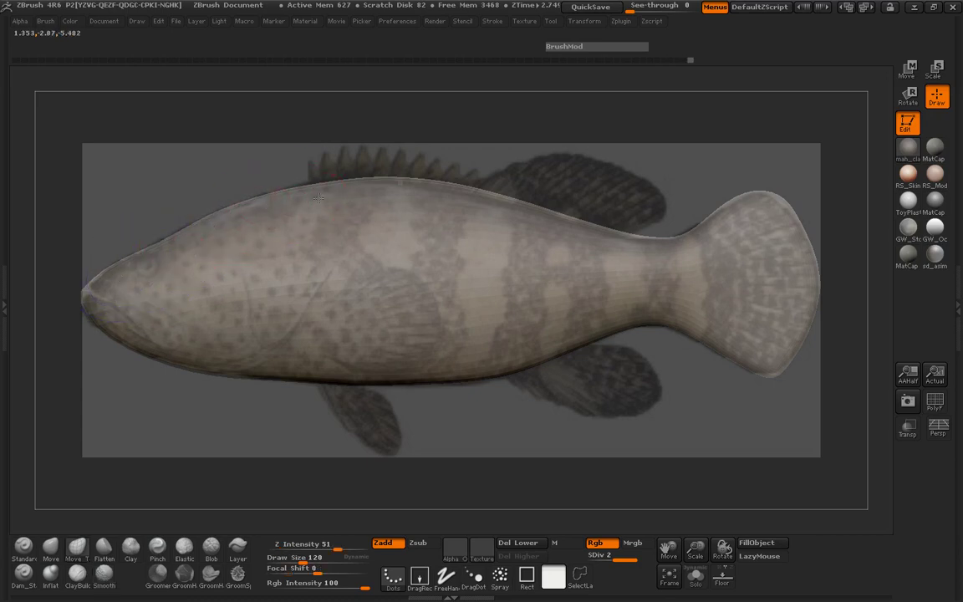
{"action": "key", "text": "shift"}
{"action": "left_click_drag", "start_coordinate": [276, 205], "coordinate": [266, 214], "text": "shift"}
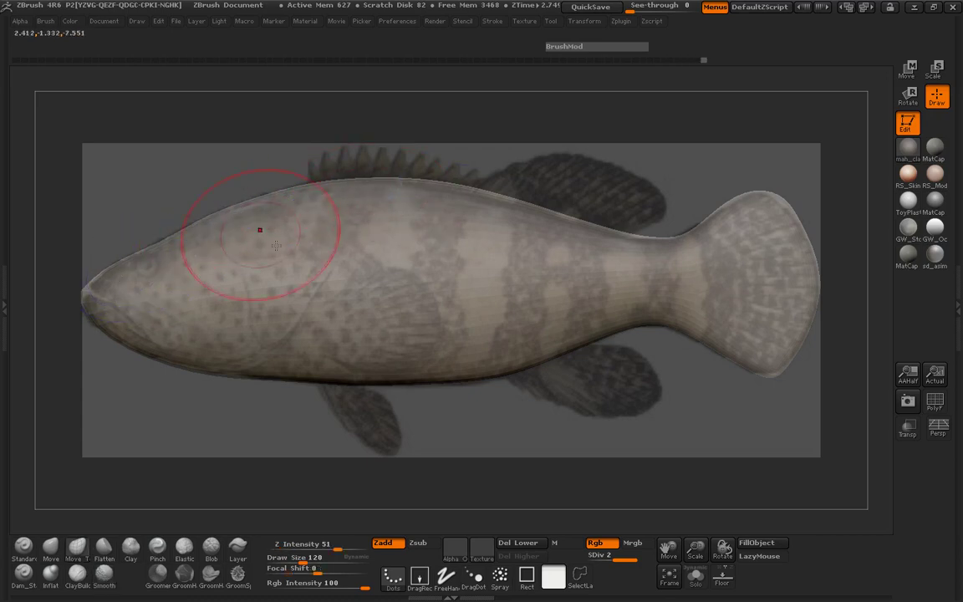
Set the draw size to 168 and nudge the belly line below the pectoral fin area.
{"action": "key", "text": "space"}
{"action": "mouse_move", "coordinate": [377, 366]}
{"action": "left_mouse_down"}
{"action": "mouse_move", "coordinate": [387, 366]}
{"action": "mouse_move", "coordinate": [336, 370]}
{"action": "left_mouse_up"}
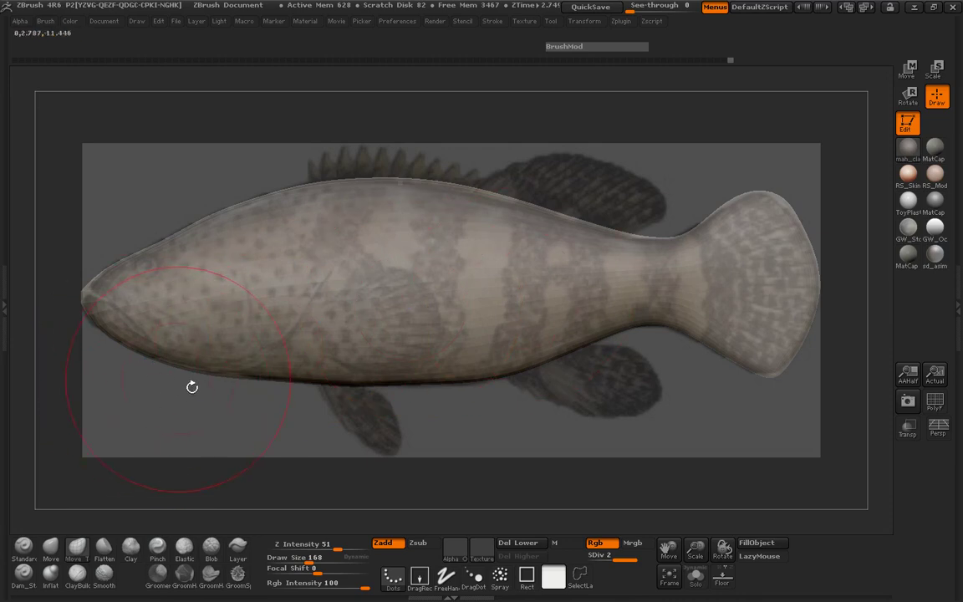
Delete the fish mesh's lower subdivision levels, convert it to a DynaMesh at resolution 128, and show the polyframe.
{"action": "left_click", "coordinate": [7, 296]}
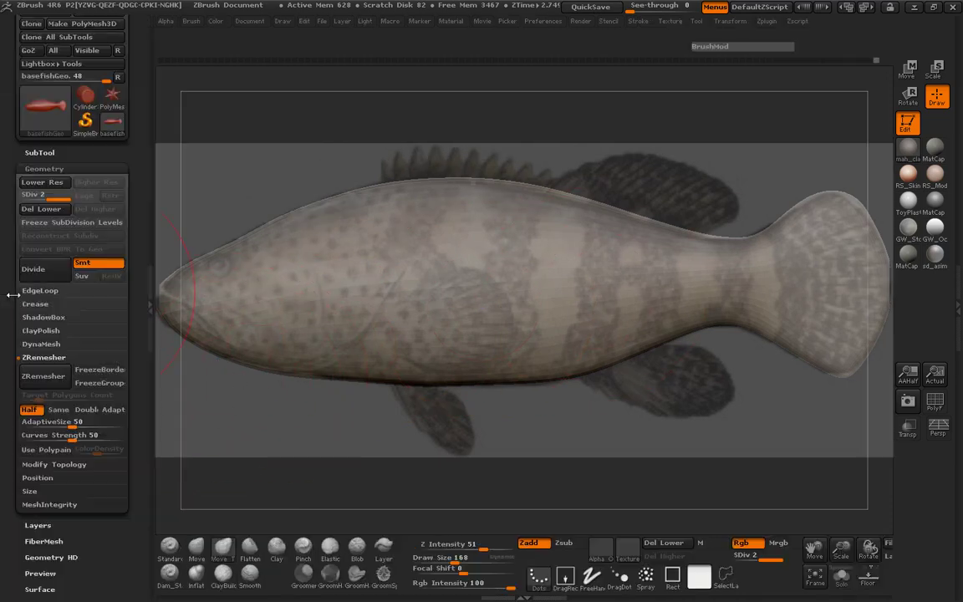
{"action": "left_click", "coordinate": [50, 215]}
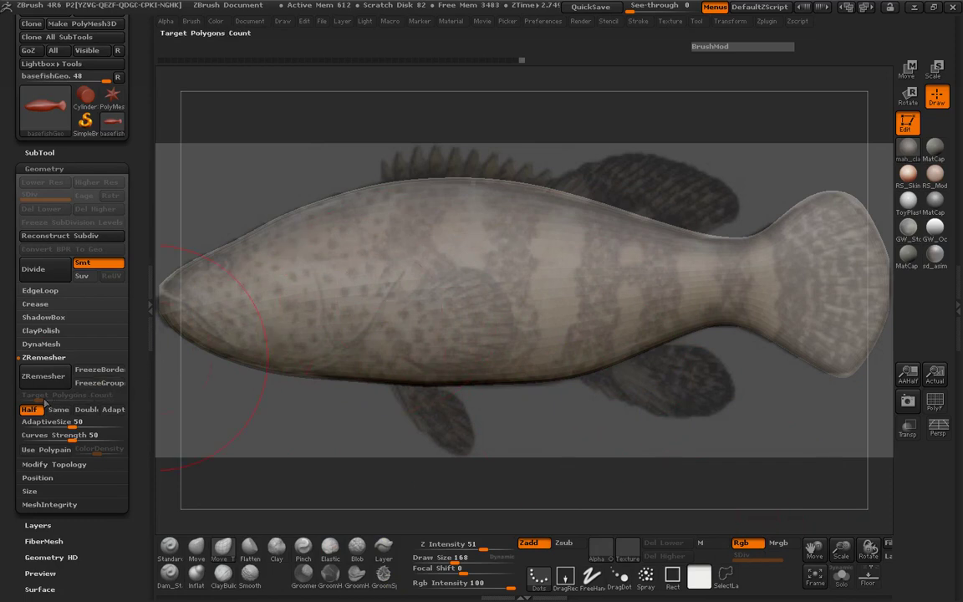
{"action": "left_click", "coordinate": [44, 357]}
{"action": "left_click", "coordinate": [41, 343]}
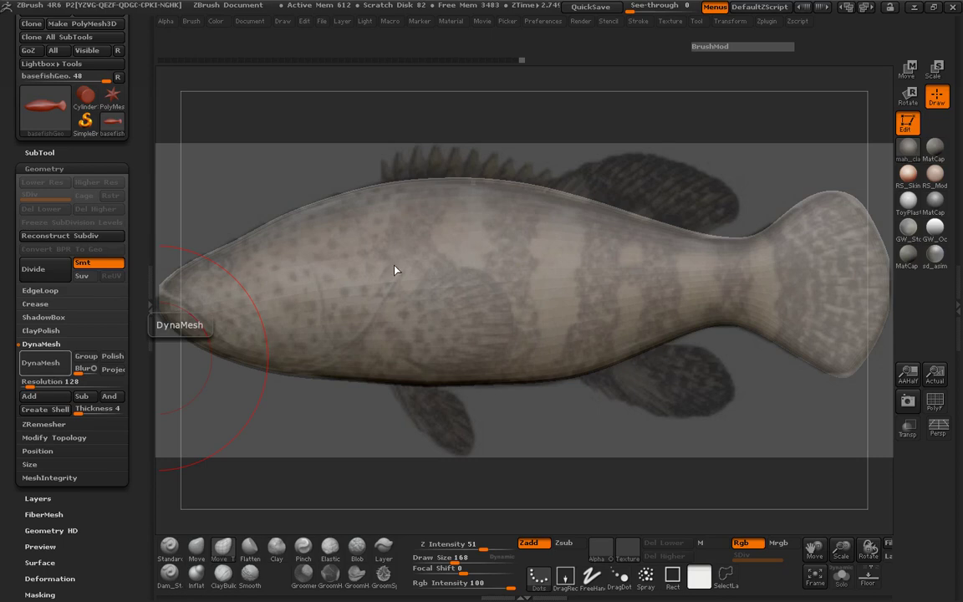
{"action": "left_click", "coordinate": [935, 400]}
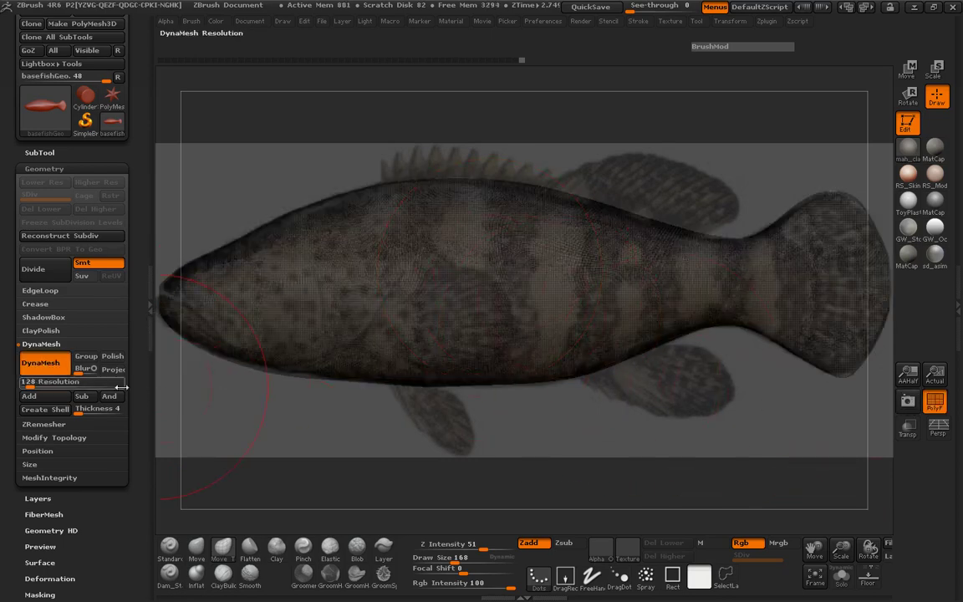
Set the DynaMesh resolution to 64, remesh the fish, and hide the polyframe.
{"action": "left_click", "coordinate": [56, 388]}
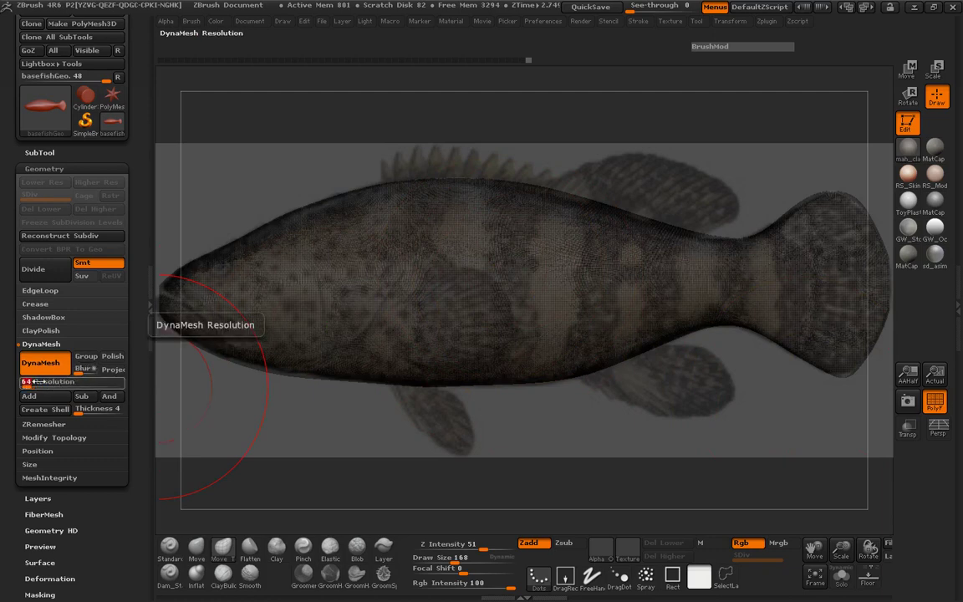
{"action": "type", "text": "64"}
{"action": "key", "text": "Return"}
{"action": "left_click_drag", "start_coordinate": [573, 406], "coordinate": [577, 439], "text": "ctrl"}
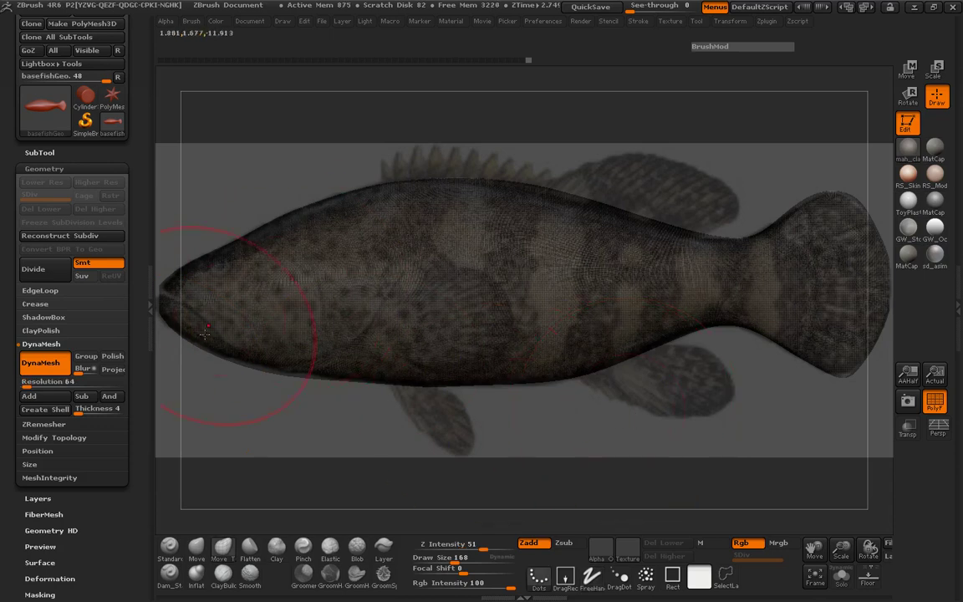
{"action": "left_click", "coordinate": [156, 298]}
{"action": "left_click", "coordinate": [925, 404]}
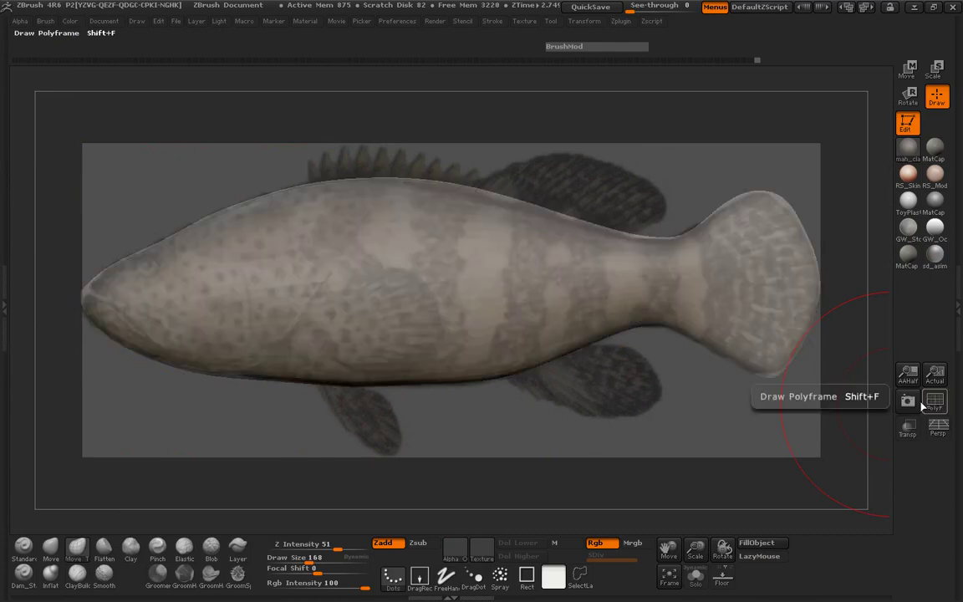
Set the draw size to 21 and mask a long strip along the back where the spiny front dorsal fin grows.
{"action": "left_click_drag", "start_coordinate": [632, 408], "coordinate": [632, 351]}
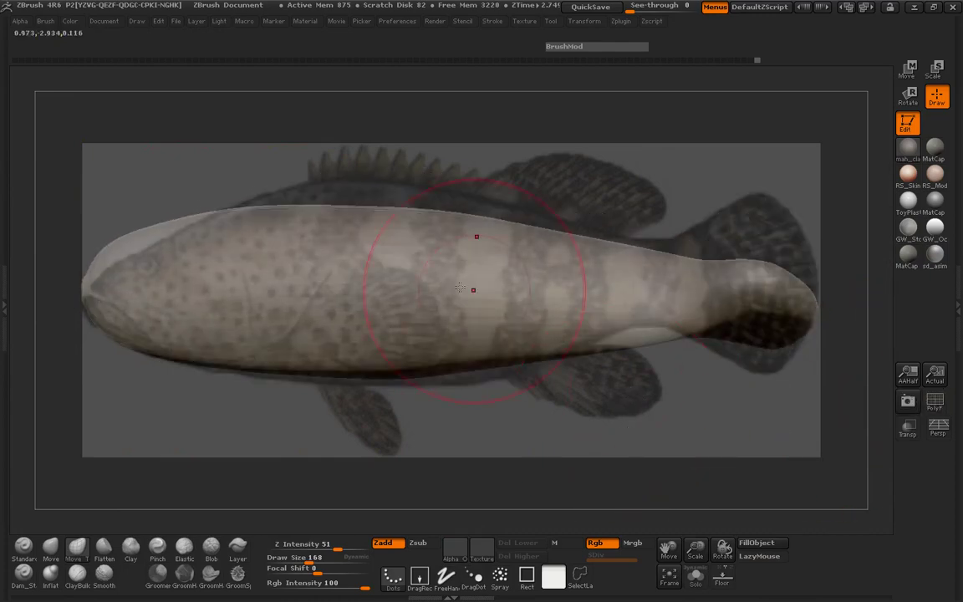
{"action": "key", "text": "space"}
{"action": "left_click_drag", "start_coordinate": [398, 264], "coordinate": [366, 264]}
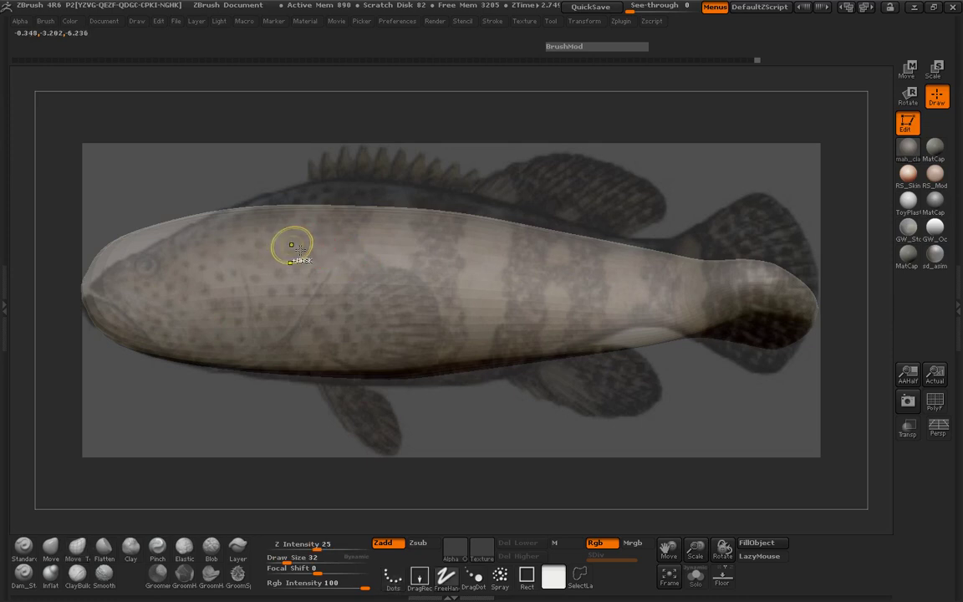
{"action": "key", "text": "space"}
{"action": "left_click_drag", "start_coordinate": [295, 253], "coordinate": [455, 259]}
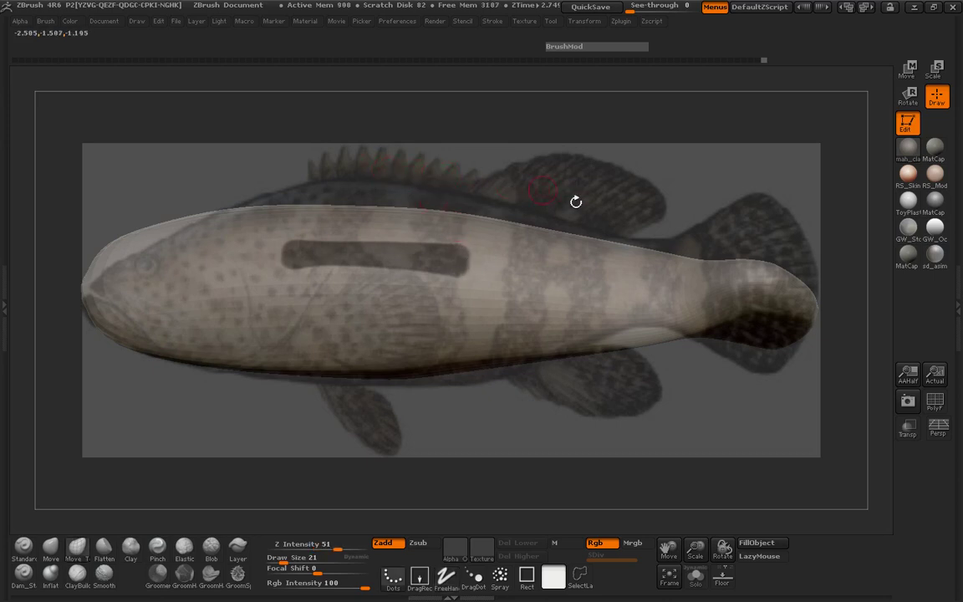
Invert the mask, line the side view up with the reference, and pull the front dorsal fin up at draw size 162.
{"action": "left_click_drag", "start_coordinate": [671, 432], "coordinate": [623, 338]}
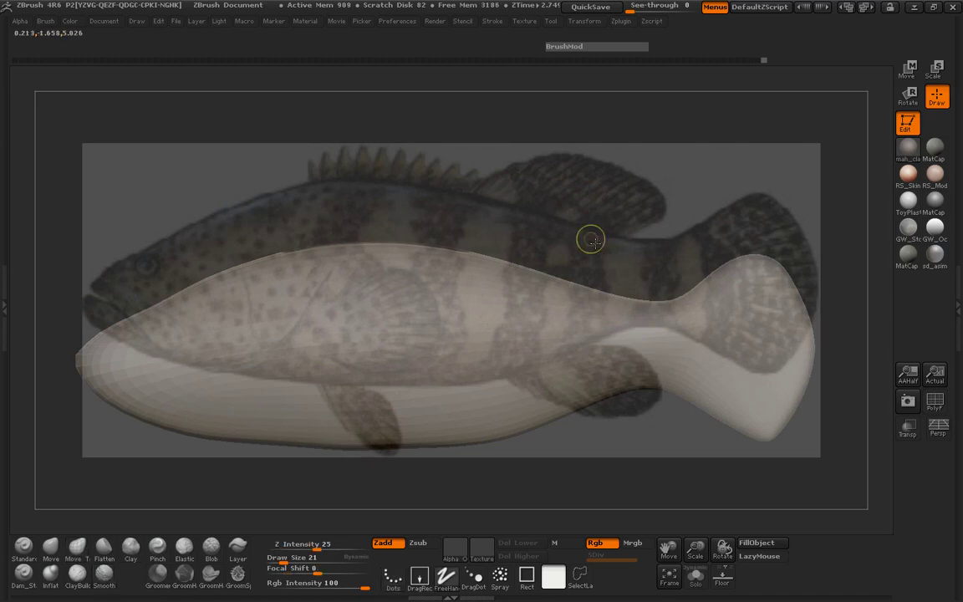
{"action": "left_click", "coordinate": [591, 238], "text": "ctrl"}
{"action": "left_click_drag", "start_coordinate": [599, 227], "coordinate": [599, 175], "text": "alt"}
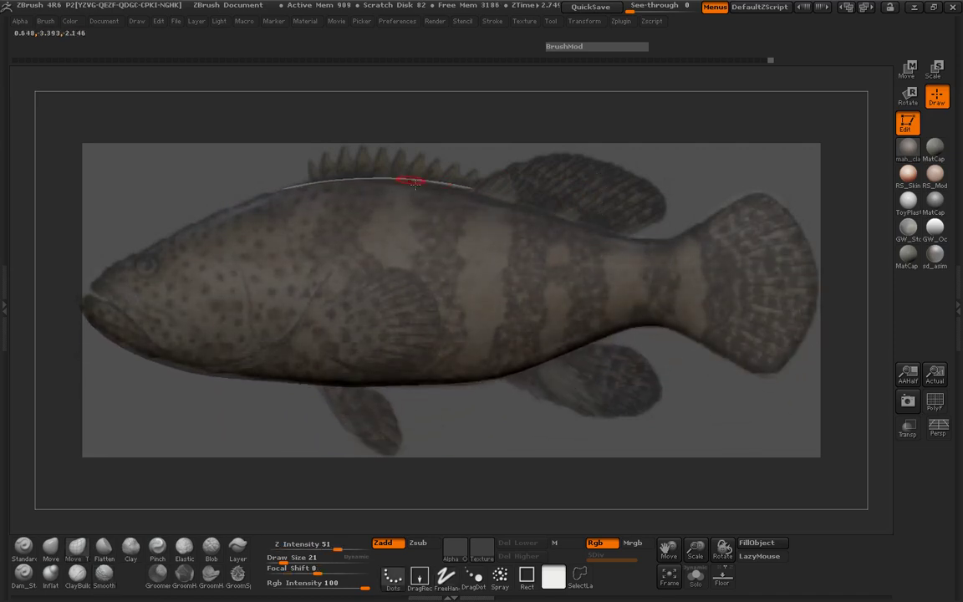
{"action": "key", "text": "space"}
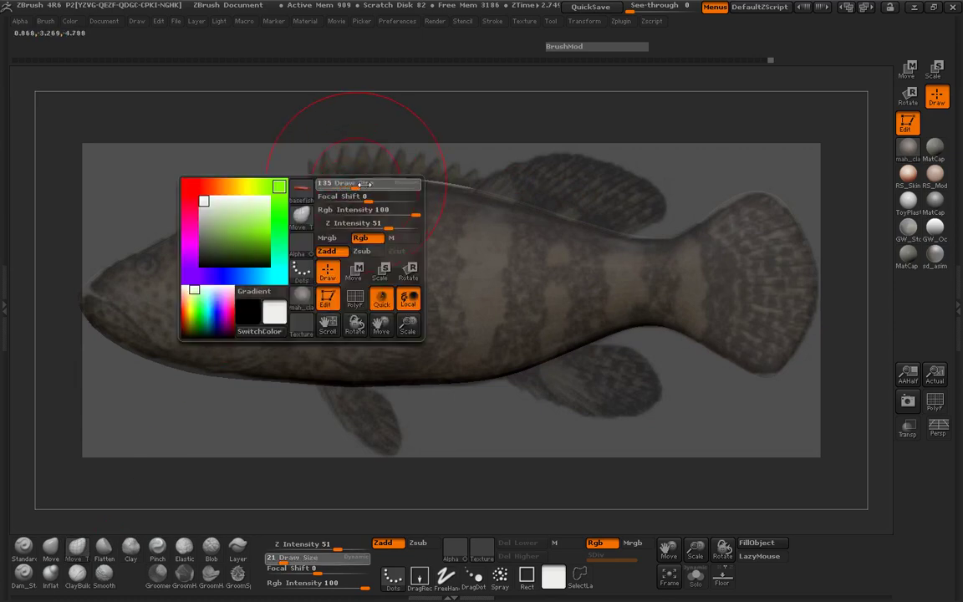
{"action": "left_click_drag", "start_coordinate": [364, 184], "coordinate": [368, 184]}
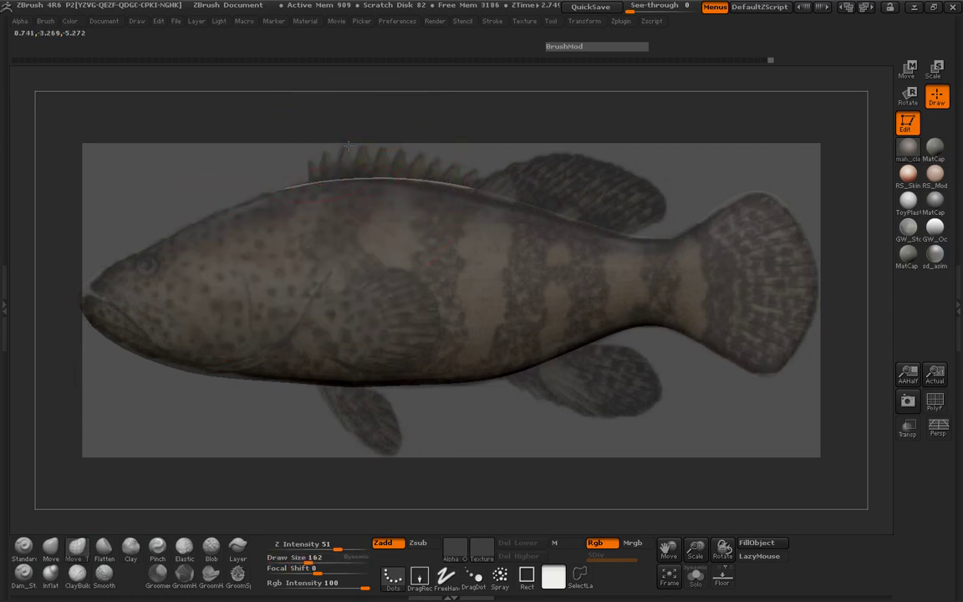
{"action": "left_click_drag", "start_coordinate": [348, 146], "coordinate": [348, 143]}
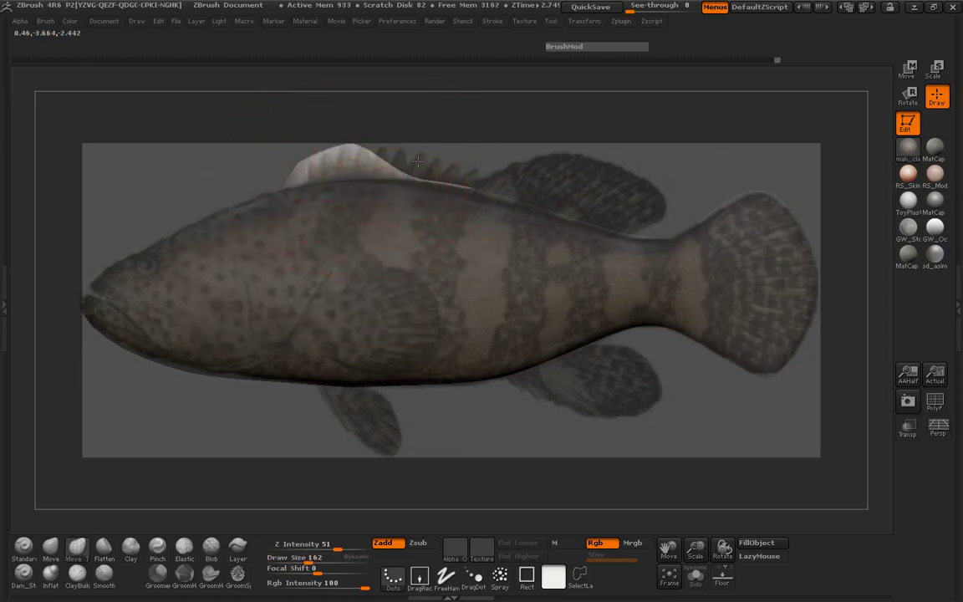
{"action": "left_click_drag", "start_coordinate": [418, 161], "coordinate": [418, 158]}
Set the draw size to 84, fit the rear of the front dorsal fin to the reference, and clear the mask.
{"action": "key", "text": "space"}
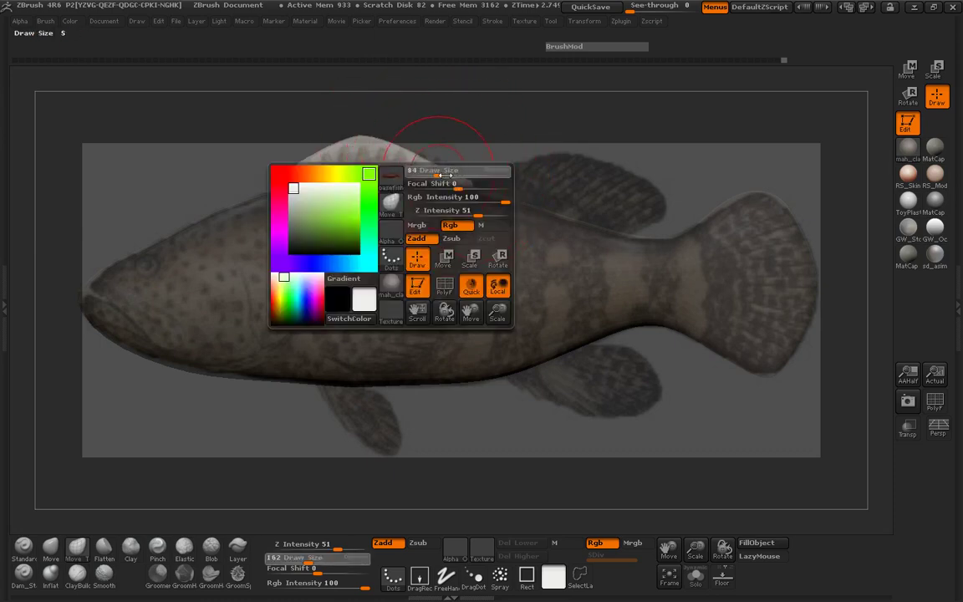
{"action": "left_click_drag", "start_coordinate": [449, 167], "coordinate": [451, 165]}
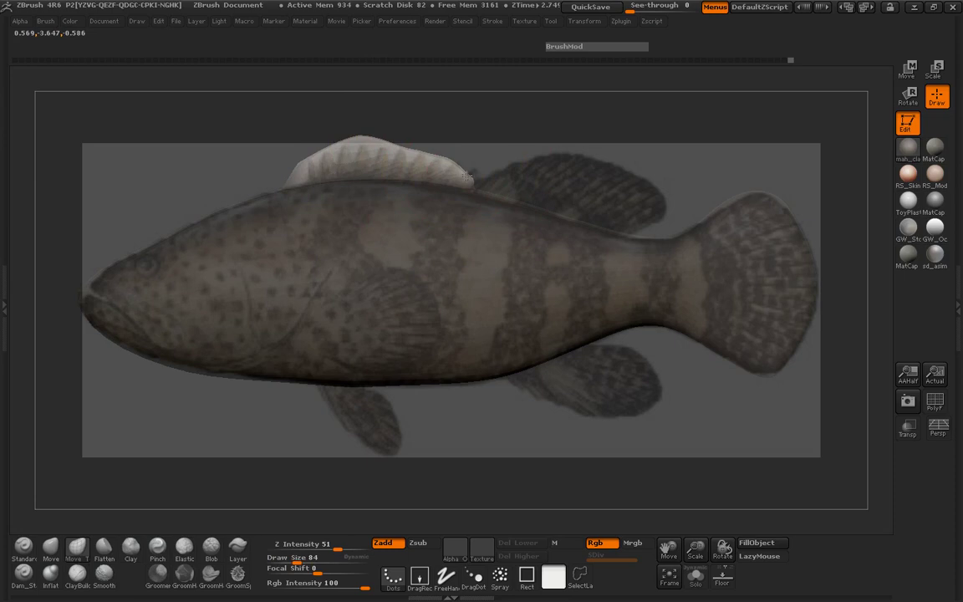
{"action": "key", "text": "shift"}
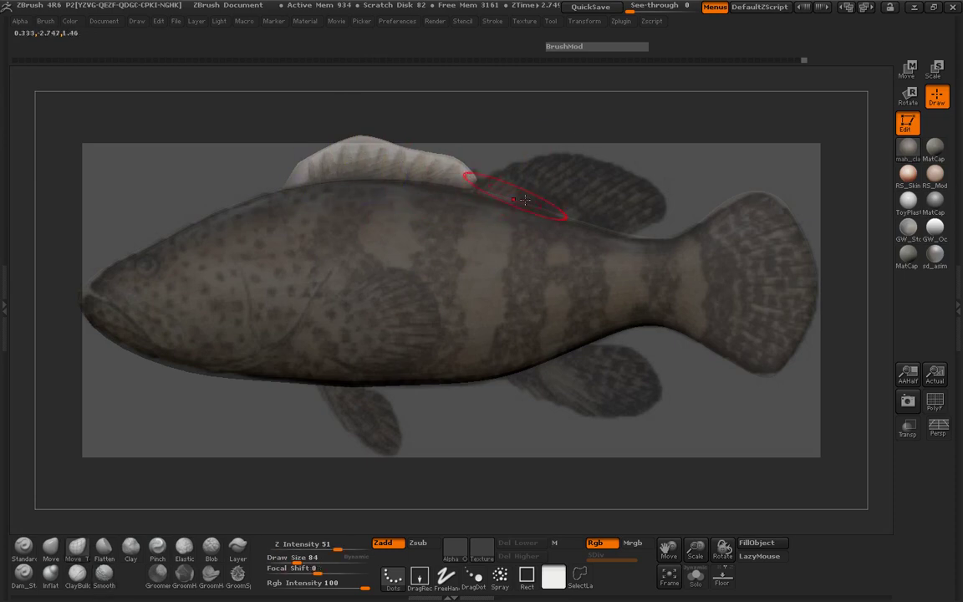
{"action": "mouse_move", "coordinate": [560, 165]}
{"action": "left_mouse_down", "text": "ctrl"}
{"action": "mouse_move", "coordinate": [582, 178]}
{"action": "mouse_move", "coordinate": [570, 265]}
{"action": "left_mouse_up", "text": "ctrl"}
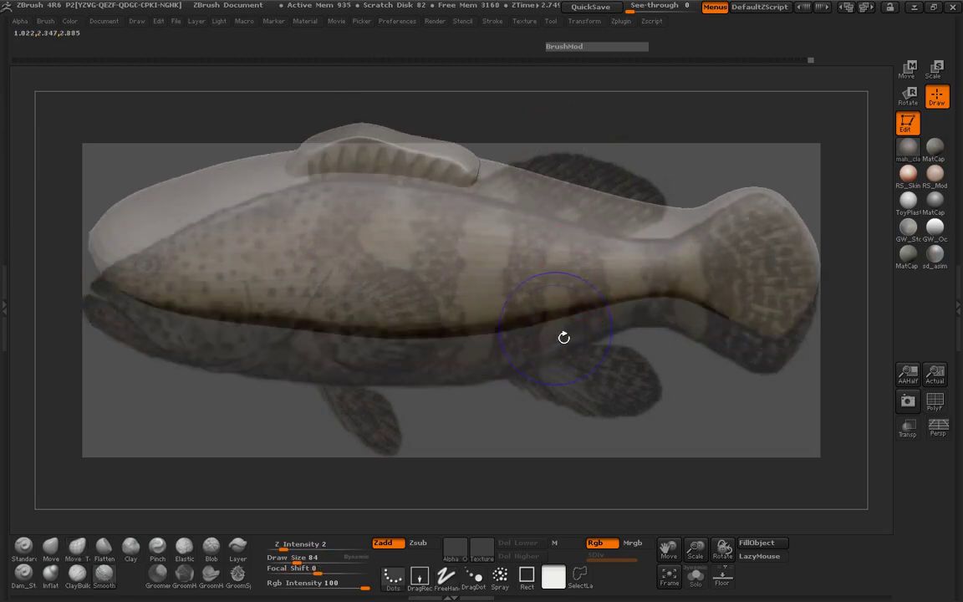
Hide the reference and smooth the front dorsal fin with the Smooth brush at draw size 49 and Z intensity 63.
{"action": "key", "text": "shift+z"}
{"action": "left_click_drag", "start_coordinate": [519, 376], "coordinate": [541, 438], "text": "alt"}
{"action": "key", "text": "space"}
{"action": "left_click_drag", "start_coordinate": [365, 255], "coordinate": [377, 238]}
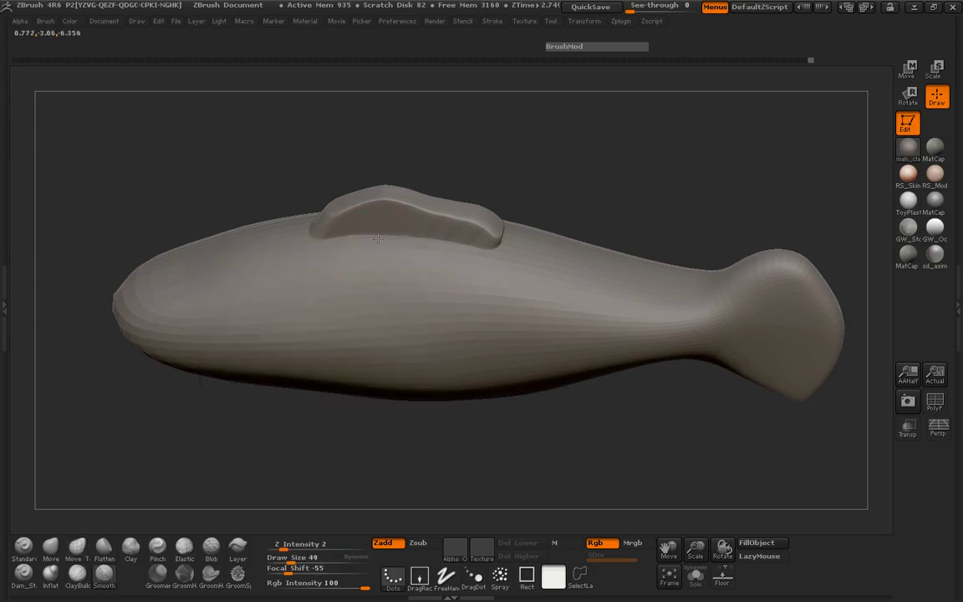
{"action": "left_click_drag", "start_coordinate": [289, 549], "coordinate": [345, 550], "text": "shift"}
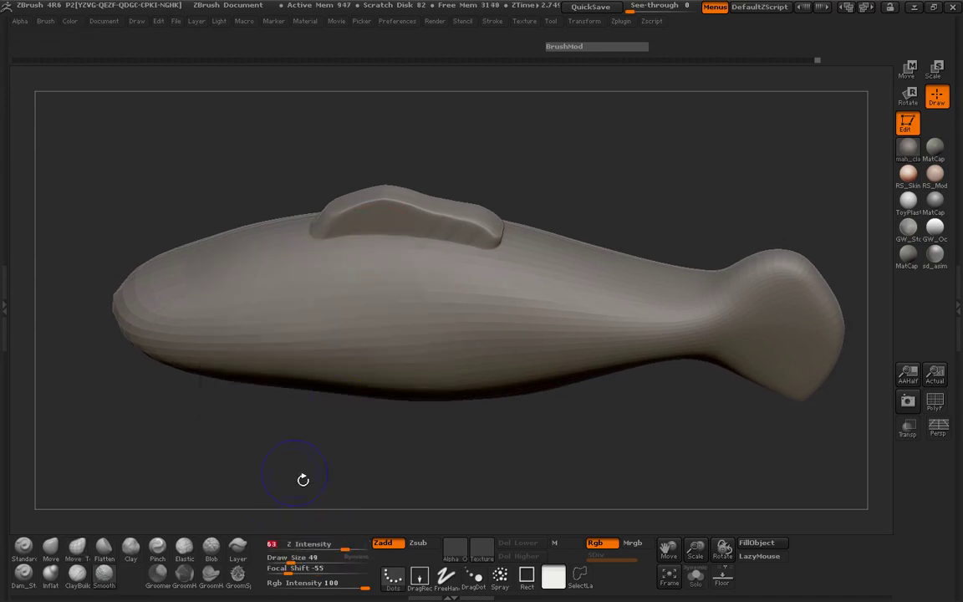
{"action": "left_click_drag", "start_coordinate": [302, 479], "coordinate": [309, 455]}
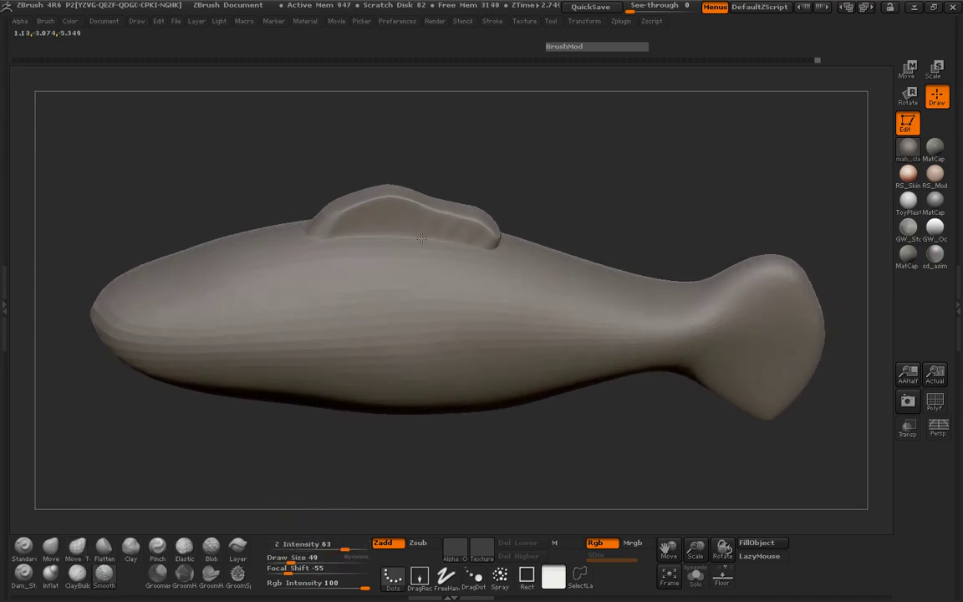
{"action": "mouse_move", "coordinate": [234, 179]}
{"action": "left_mouse_down"}
{"action": "mouse_move", "coordinate": [191, 328]}
{"action": "mouse_move", "coordinate": [210, 334]}
{"action": "mouse_move", "coordinate": [288, 210]}
{"action": "mouse_move", "coordinate": [283, 238]}
{"action": "mouse_move", "coordinate": [293, 219]}
{"action": "left_mouse_up"}
{"action": "mouse_move", "coordinate": [441, 224]}
{"action": "left_mouse_down"}
{"action": "mouse_move", "coordinate": [432, 265]}
{"action": "mouse_move", "coordinate": [219, 325]}
{"action": "mouse_move", "coordinate": [215, 344]}
{"action": "mouse_move", "coordinate": [380, 251]}
{"action": "left_mouse_up"}
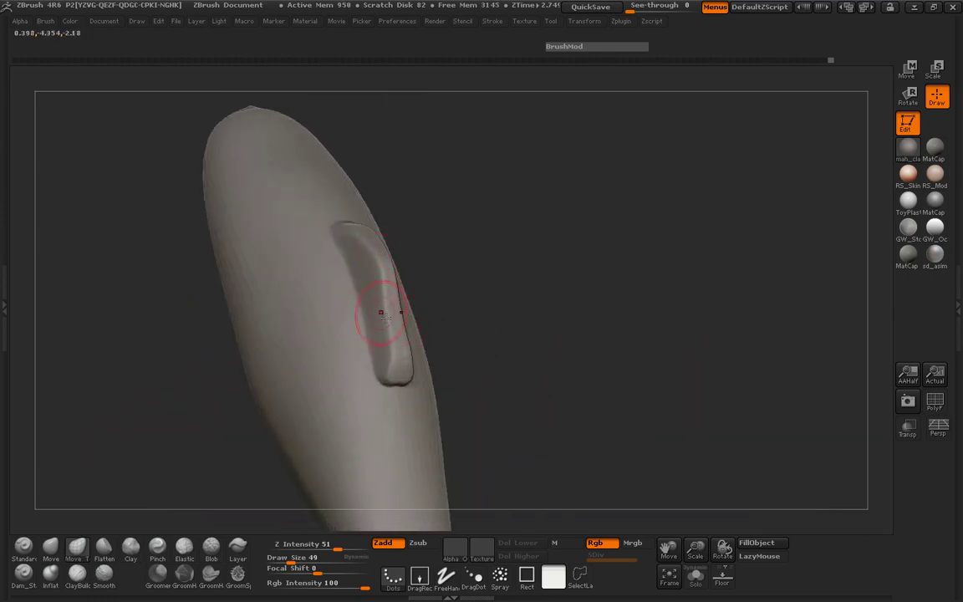
Refine the sides of the front dorsal fin from above with the Move Topological brush at draw size 49.
{"action": "left_click_drag", "start_coordinate": [509, 365], "coordinate": [455, 346]}
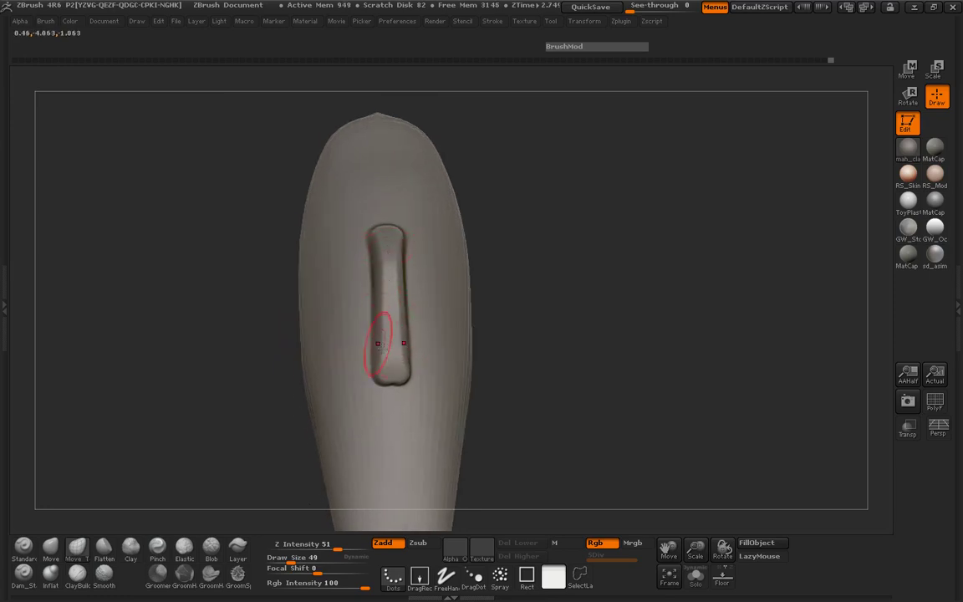
{"action": "left_click_drag", "start_coordinate": [213, 343], "coordinate": [293, 314]}
{"action": "left_click_drag", "start_coordinate": [531, 282], "coordinate": [525, 222], "text": "alt"}
{"action": "left_click_drag", "start_coordinate": [462, 267], "coordinate": [519, 258]}
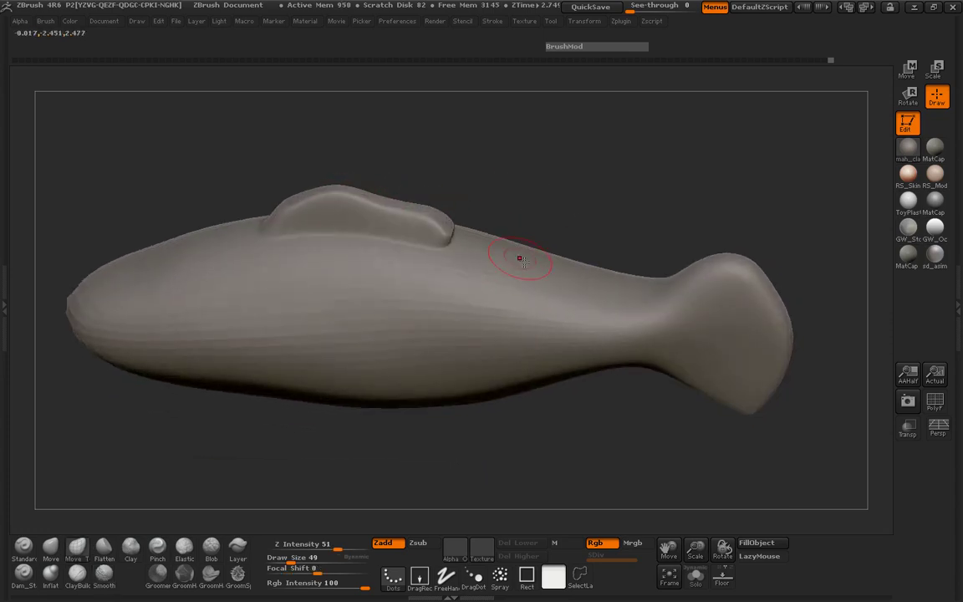
Show the reference again and, at draw size 15, mask a strip along the back for the rear dorsal fin.
{"action": "key", "text": "shift+z"}
{"action": "key", "text": "z"}
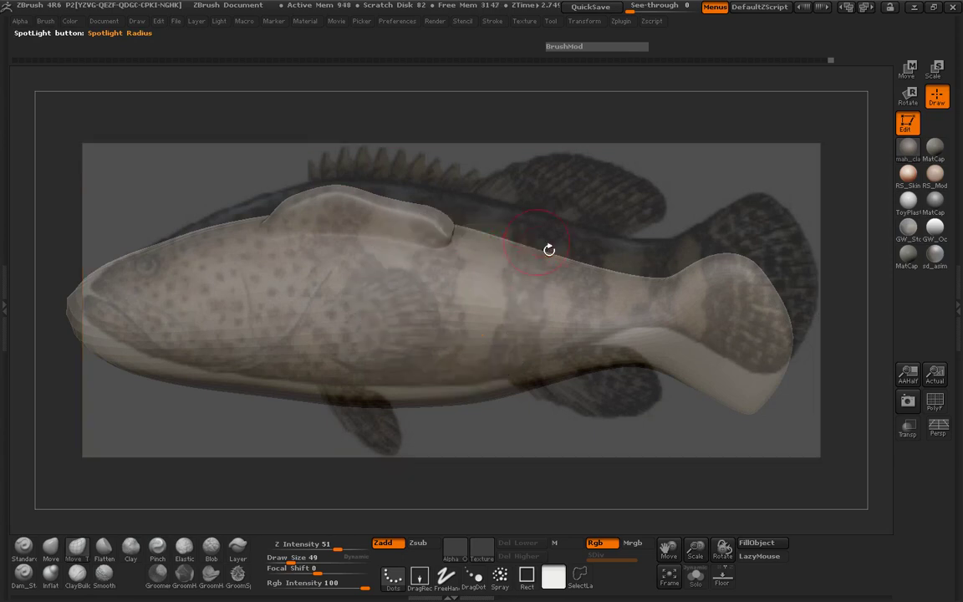
{"action": "mouse_move", "coordinate": [578, 225]}
{"action": "left_mouse_down", "text": "alt"}
{"action": "mouse_move", "coordinate": [597, 200]}
{"action": "mouse_move", "coordinate": [532, 234]}
{"action": "mouse_move", "coordinate": [605, 248]}
{"action": "left_mouse_up", "text": "alt"}
{"action": "key", "text": "space"}
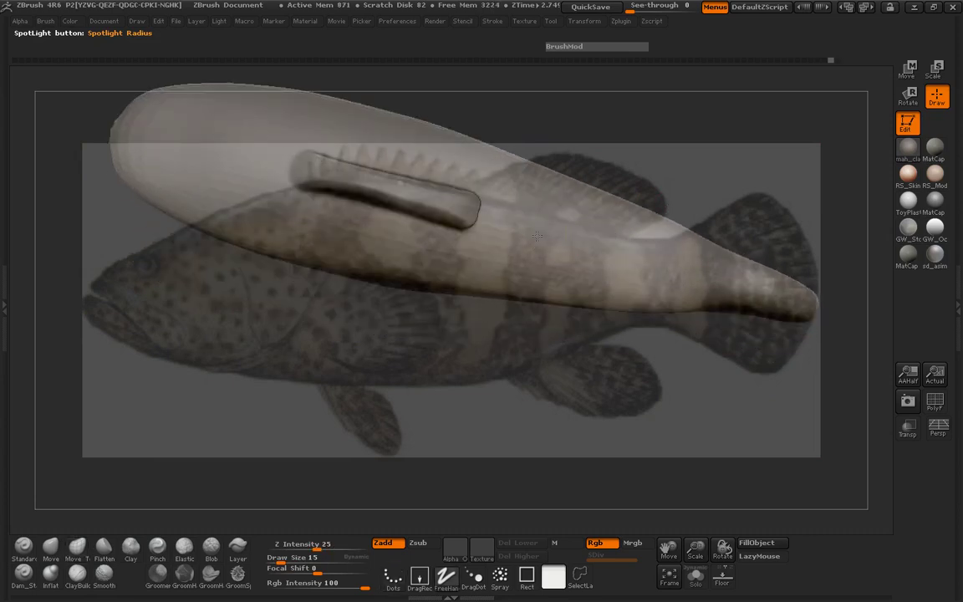
{"action": "left_click_drag", "start_coordinate": [537, 235], "coordinate": [631, 258]}
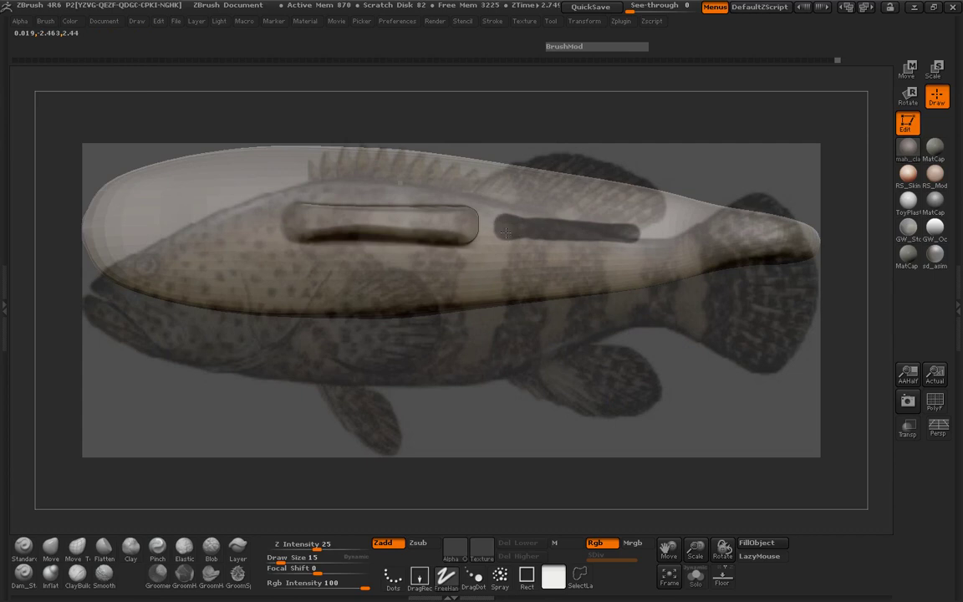
Invert the mask, realign the side view with the reference, and pull the rear dorsal fin up at draw size 145.
{"action": "left_click", "coordinate": [647, 360], "text": "ctrl"}
{"action": "left_click_drag", "start_coordinate": [648, 359], "coordinate": [645, 283], "text": "shift"}
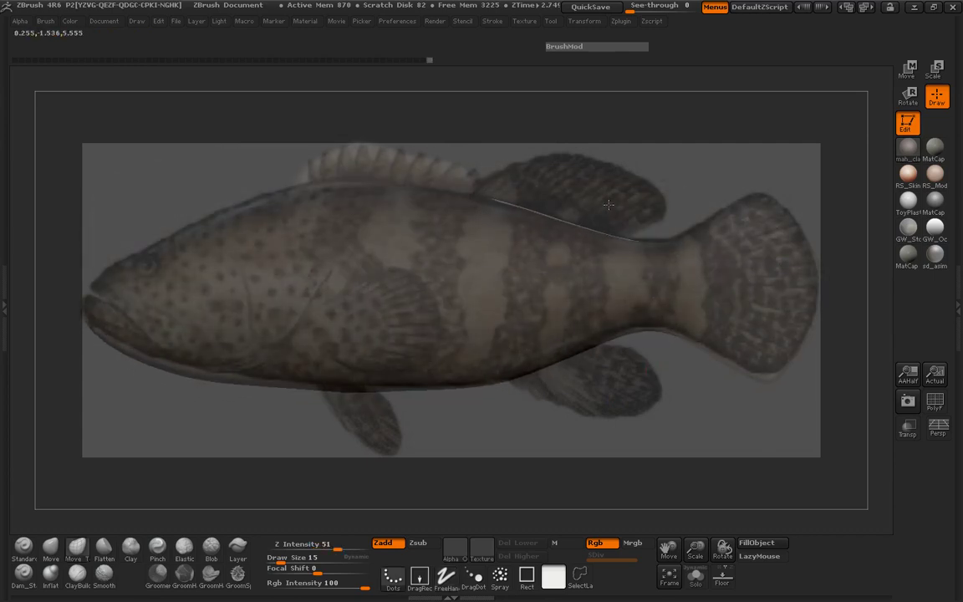
{"action": "key", "text": "space"}
{"action": "left_click_drag", "start_coordinate": [560, 221], "coordinate": [563, 221]}
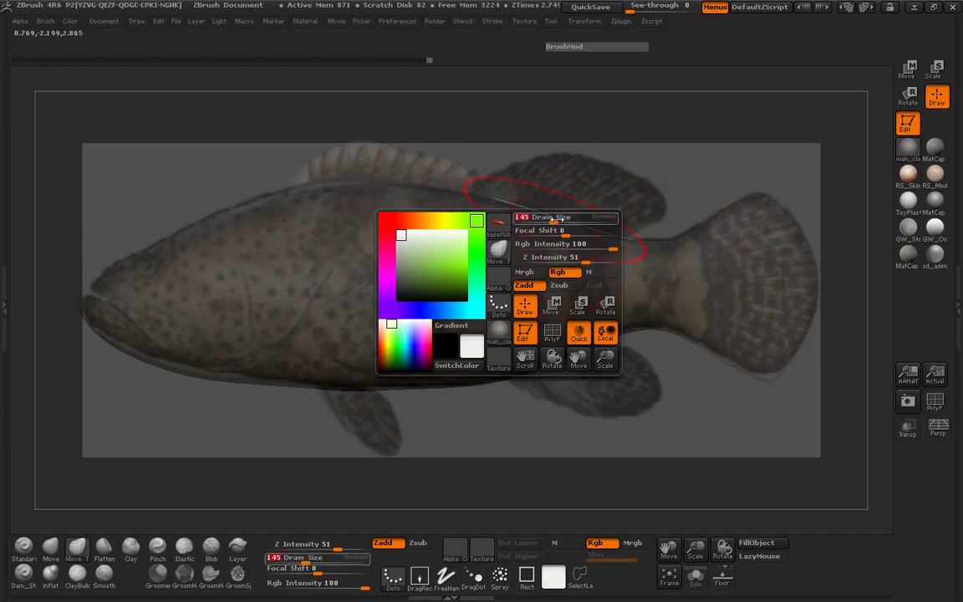
{"action": "left_click_drag", "start_coordinate": [522, 183], "coordinate": [515, 177]}
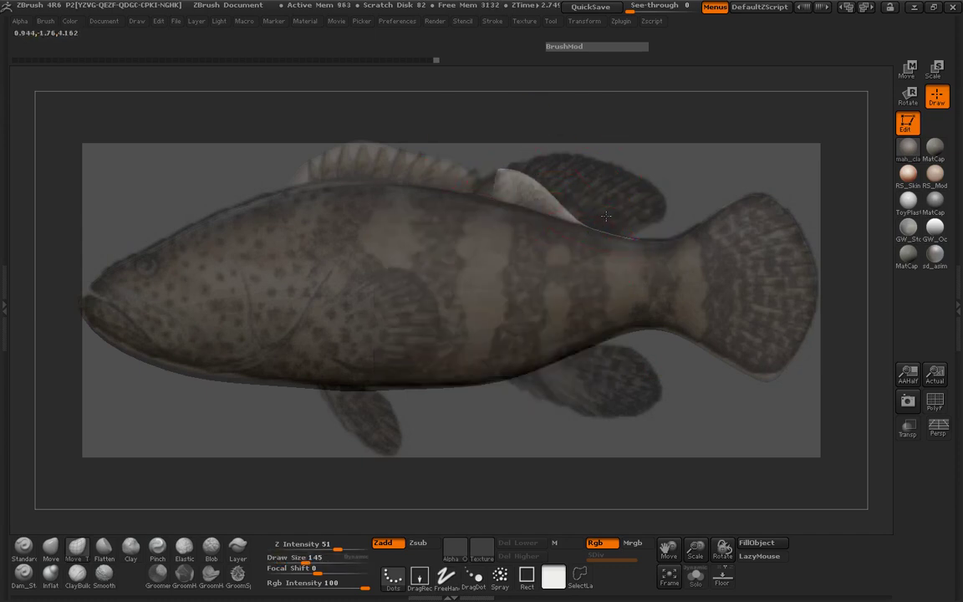
{"action": "left_click_drag", "start_coordinate": [606, 216], "coordinate": [636, 176]}
Fit the rear dorsal fin's back and upper edges to the reference at draw sizes 80 and 106, and clear the mask.
{"action": "key", "text": "space"}
{"action": "left_click_drag", "start_coordinate": [651, 217], "coordinate": [667, 205]}
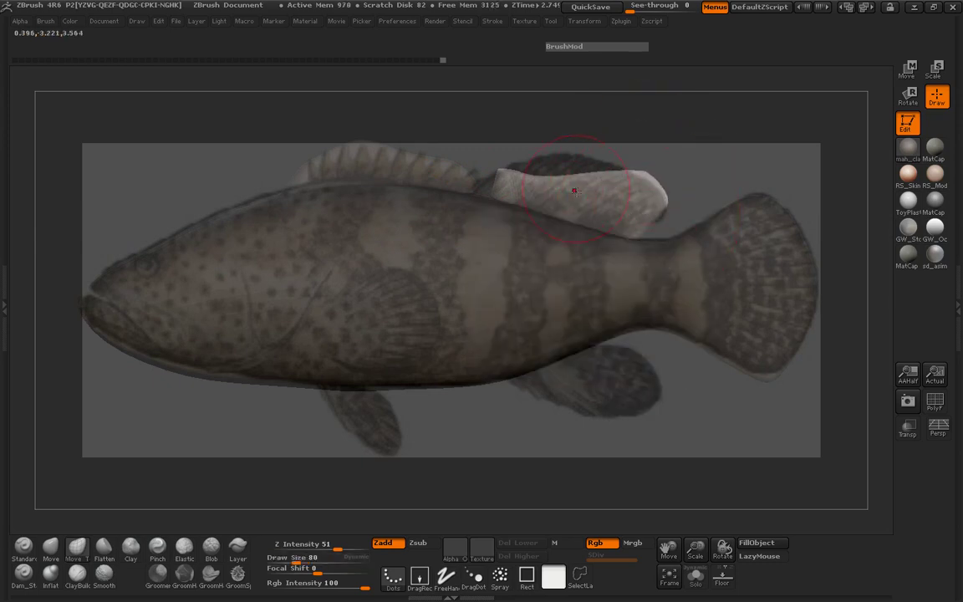
{"action": "key", "text": "space"}
{"action": "mouse_move", "coordinate": [555, 184]}
{"action": "left_mouse_down"}
{"action": "mouse_move", "coordinate": [556, 162]}
{"action": "mouse_move", "coordinate": [609, 170]}
{"action": "left_mouse_up"}
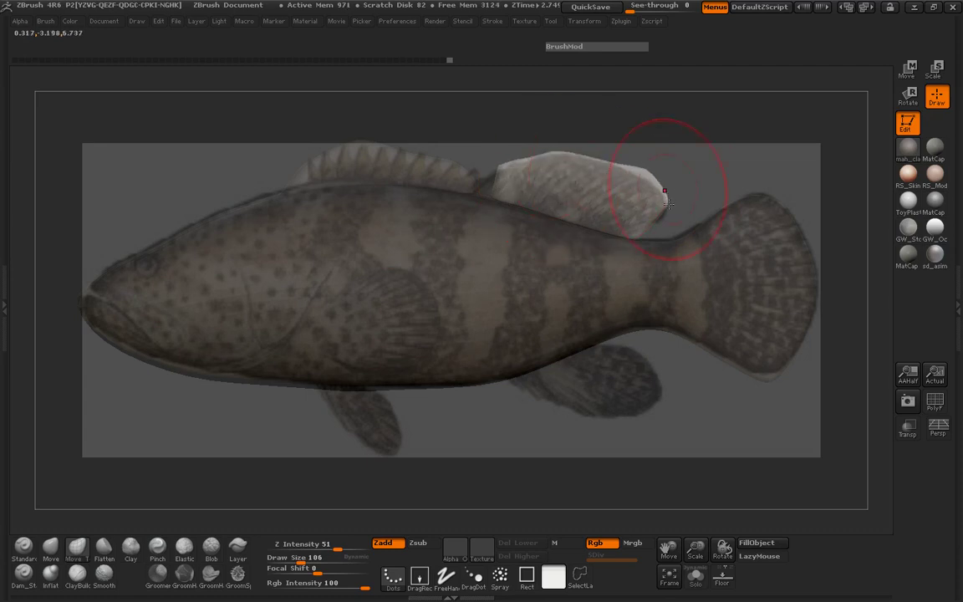
{"action": "left_click_drag", "start_coordinate": [669, 205], "coordinate": [671, 206]}
{"action": "mouse_move", "coordinate": [593, 177]}
{"action": "left_mouse_down", "text": "shift"}
{"action": "mouse_move", "coordinate": [572, 182]}
{"action": "mouse_move", "coordinate": [628, 210]}
{"action": "left_mouse_up", "text": "shift"}
{"action": "left_click_drag", "start_coordinate": [677, 167], "coordinate": [695, 186], "text": "ctrl"}
Smooth the rear dorsal fin and adjust the gap between the two dorsal fins with Move Topological at draw size 84.
{"action": "key", "text": "space"}
{"action": "mouse_move", "coordinate": [558, 208]}
{"action": "left_mouse_down"}
{"action": "mouse_move", "coordinate": [550, 208]}
{"action": "mouse_move", "coordinate": [559, 222]}
{"action": "left_mouse_up"}
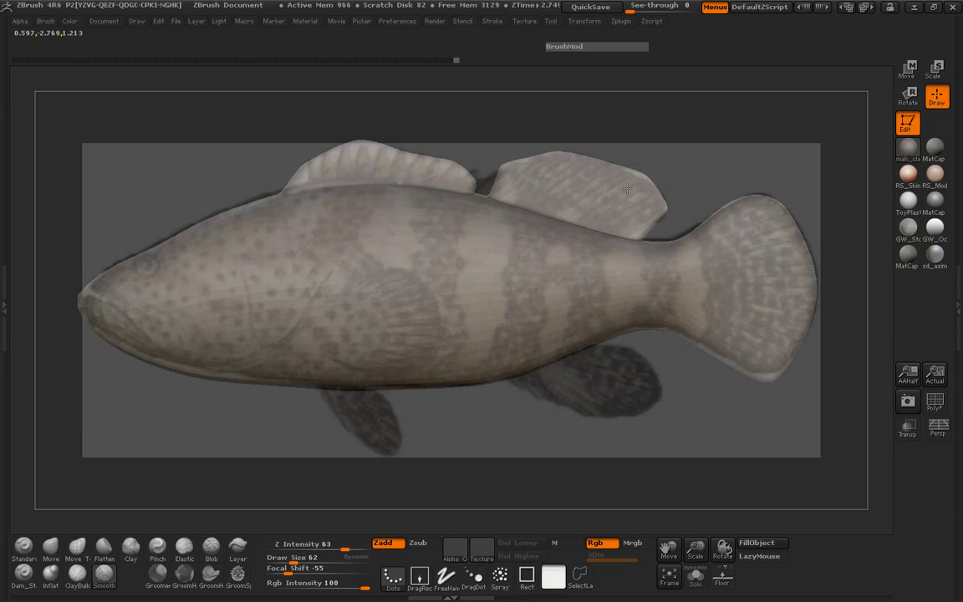
{"action": "left_click_drag", "start_coordinate": [627, 188], "coordinate": [638, 184], "text": "shift"}
{"action": "key", "text": "space"}
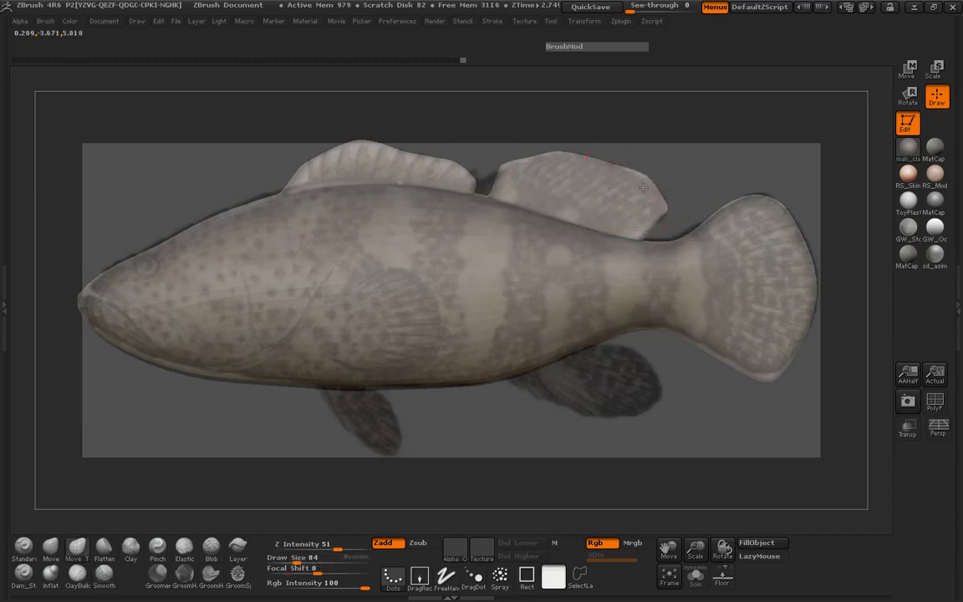
{"action": "left_click_drag", "start_coordinate": [535, 176], "coordinate": [490, 199]}
{"action": "key", "text": "space"}
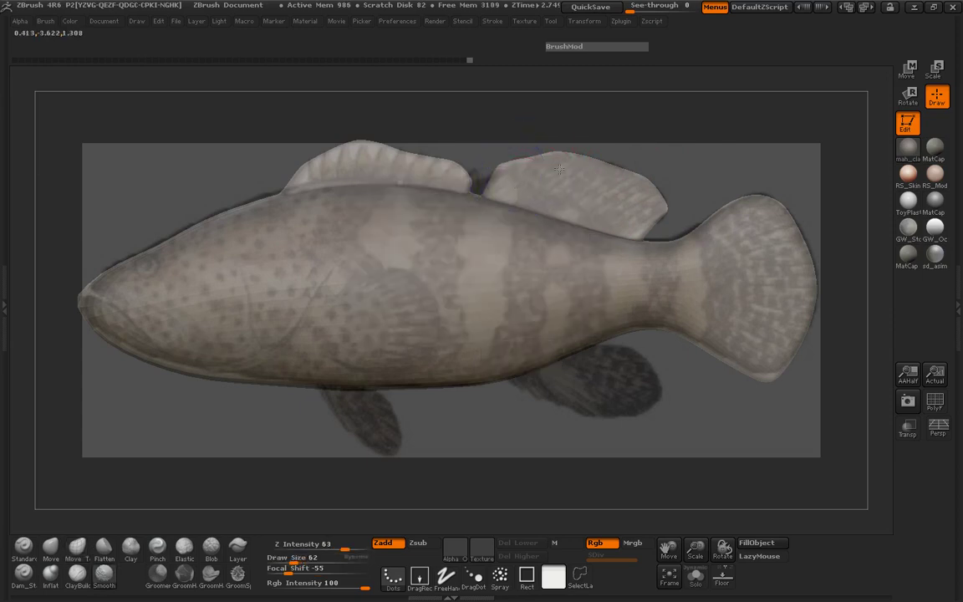
Thicken the rear dorsal fin's edge from above with the Inflate brush at Z intensity 3 and draw size 55, smoothing it as needed.
{"action": "mouse_move", "coordinate": [693, 191]}
{"action": "left_mouse_down"}
{"action": "mouse_move", "coordinate": [297, 168]}
{"action": "mouse_move", "coordinate": [340, 261]}
{"action": "left_mouse_up"}
{"action": "left_click", "coordinate": [59, 579]}
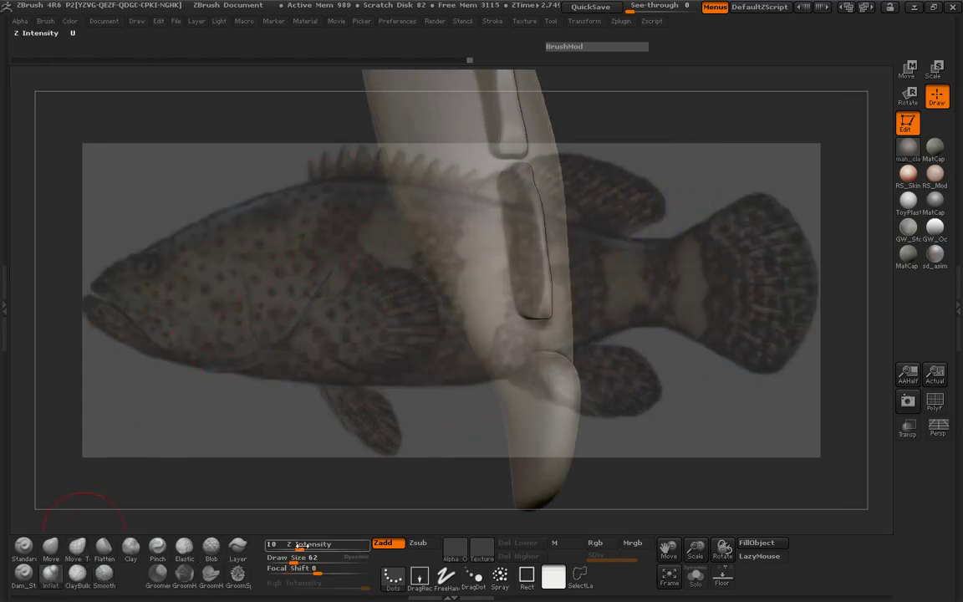
{"action": "left_click_drag", "start_coordinate": [297, 544], "coordinate": [284, 543]}
{"action": "left_click_drag", "start_coordinate": [270, 291], "coordinate": [316, 316]}
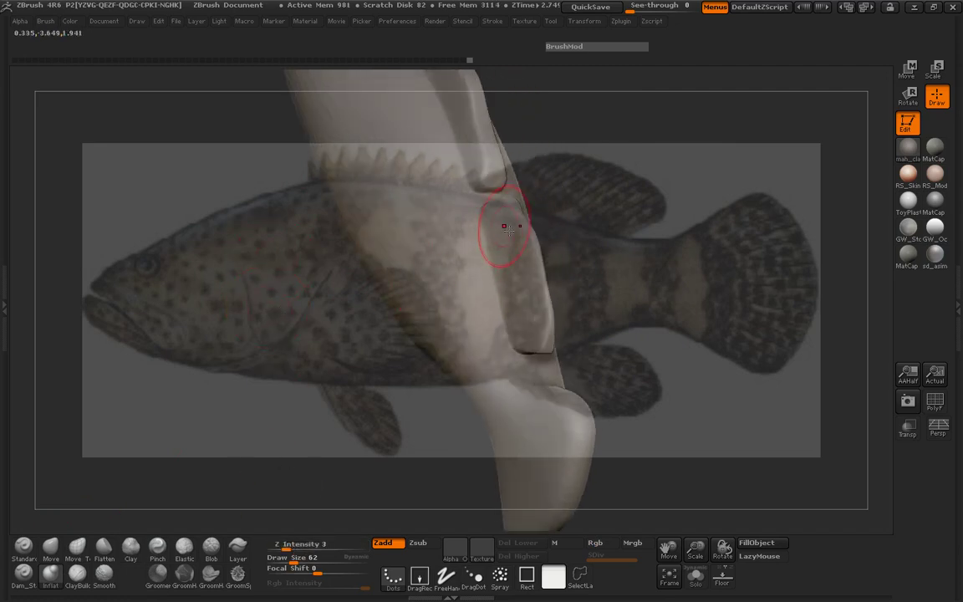
{"action": "key", "text": "space"}
{"action": "left_click_drag", "start_coordinate": [513, 226], "coordinate": [508, 226]}
{"action": "key", "text": "shift"}
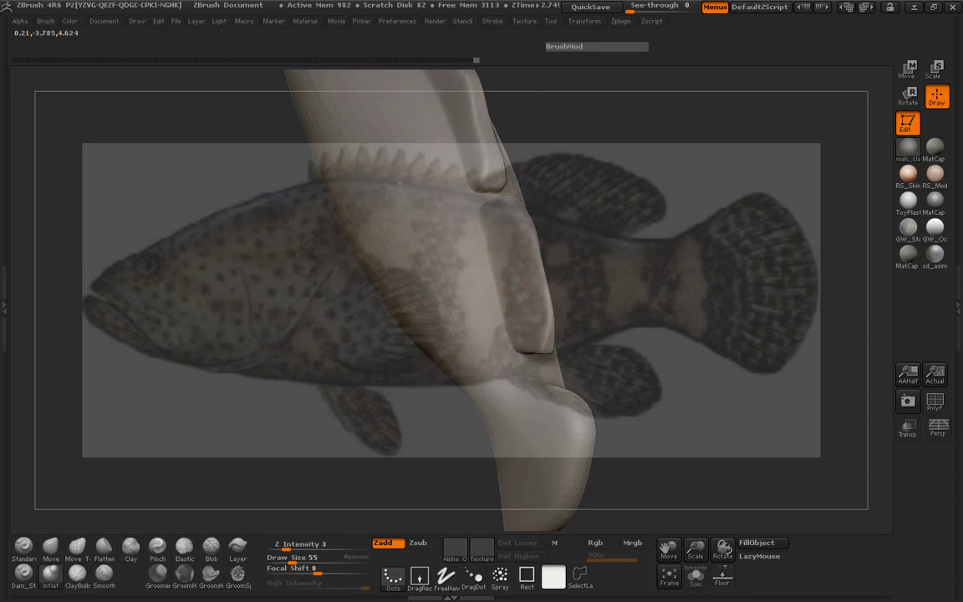
{"action": "mouse_move", "coordinate": [539, 333]}
{"action": "left_mouse_down"}
{"action": "mouse_move", "coordinate": [531, 346]}
{"action": "mouse_move", "coordinate": [536, 337]}
{"action": "left_mouse_up"}
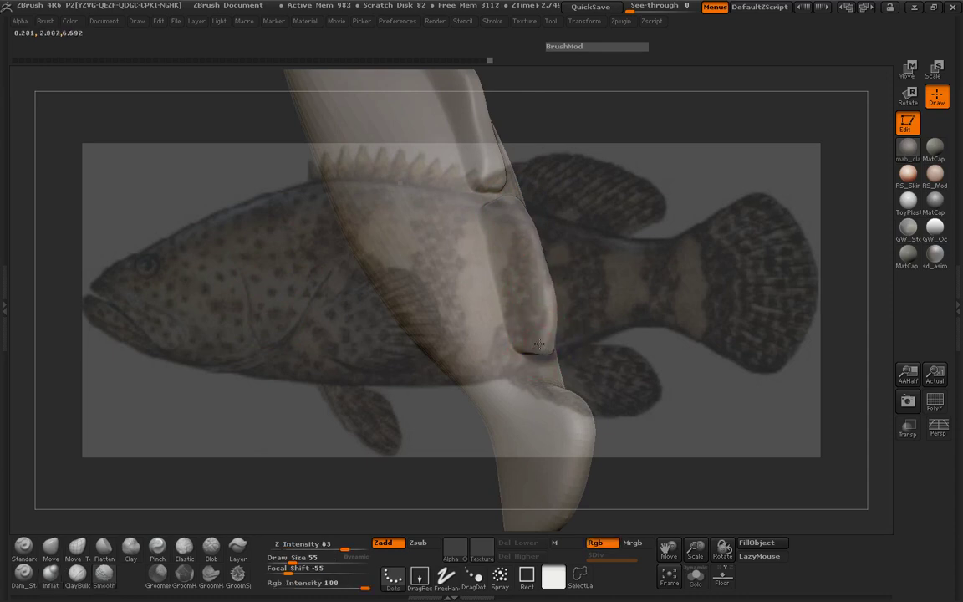
Realign the side view with the reference, mask the anal fin's base along the belly at draw size 25, and invert the mask.
{"action": "mouse_move", "coordinate": [627, 324]}
{"action": "left_mouse_down"}
{"action": "mouse_move", "coordinate": [449, 317]}
{"action": "mouse_move", "coordinate": [522, 321]}
{"action": "mouse_move", "coordinate": [645, 207]}
{"action": "left_mouse_up"}
{"action": "left_click_drag", "start_coordinate": [625, 165], "coordinate": [618, 132], "text": "alt"}
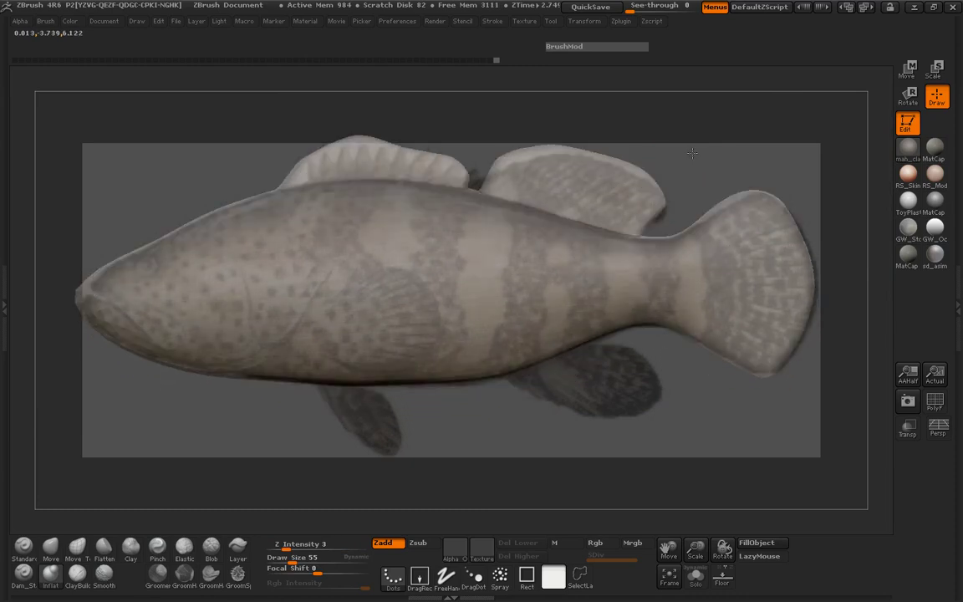
{"action": "mouse_move", "coordinate": [584, 413]}
{"action": "left_mouse_down"}
{"action": "mouse_move", "coordinate": [587, 344]}
{"action": "mouse_move", "coordinate": [564, 338]}
{"action": "mouse_move", "coordinate": [581, 334]}
{"action": "mouse_move", "coordinate": [579, 308]}
{"action": "mouse_move", "coordinate": [605, 297]}
{"action": "mouse_move", "coordinate": [519, 351]}
{"action": "mouse_move", "coordinate": [581, 363]}
{"action": "mouse_move", "coordinate": [601, 409]}
{"action": "mouse_move", "coordinate": [593, 412]}
{"action": "left_mouse_up"}
{"action": "key", "text": "space"}
{"action": "key", "text": "space"}
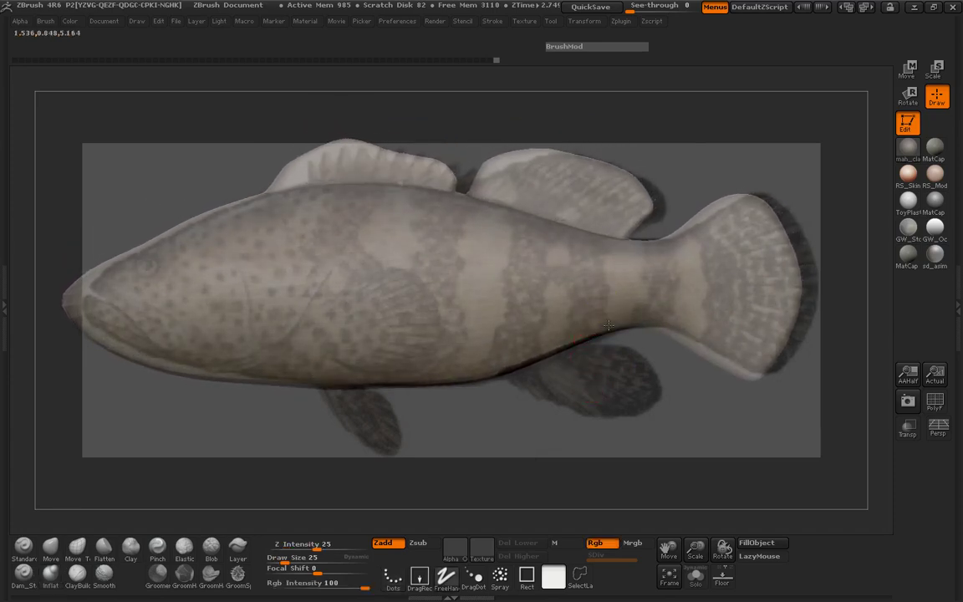
{"action": "left_click_drag", "start_coordinate": [644, 391], "coordinate": [629, 380]}
{"action": "left_click", "coordinate": [628, 381], "text": "ctrl"}
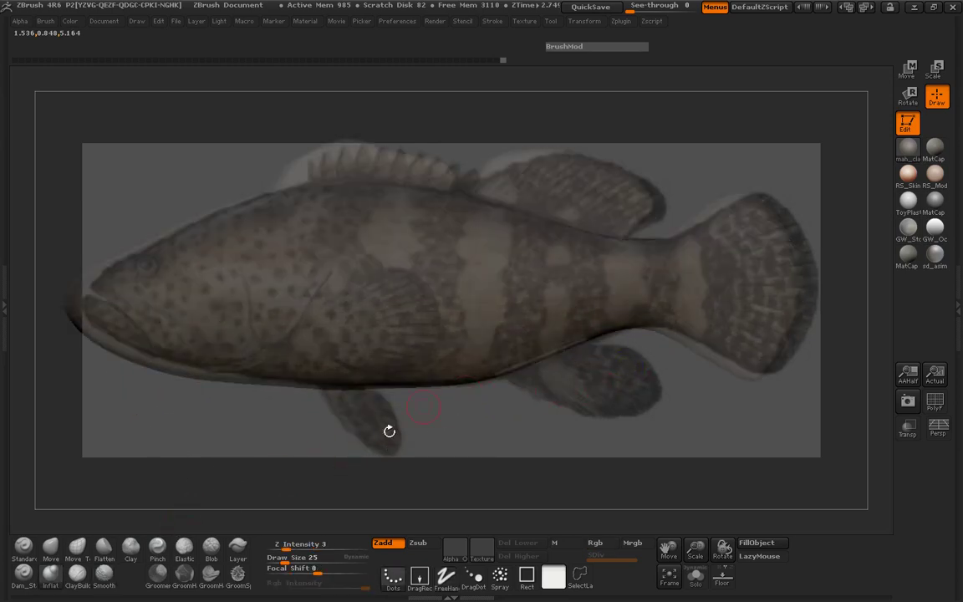
Pull out the anal fin to match the reference with Move Topological at draw size 106, clear the mask, and realign the side view.
{"action": "left_click", "coordinate": [78, 546]}
{"action": "key", "text": "space"}
{"action": "mouse_move", "coordinate": [563, 354]}
{"action": "left_mouse_down"}
{"action": "mouse_move", "coordinate": [582, 355]}
{"action": "mouse_move", "coordinate": [569, 379]}
{"action": "mouse_move", "coordinate": [592, 402]}
{"action": "left_mouse_up"}
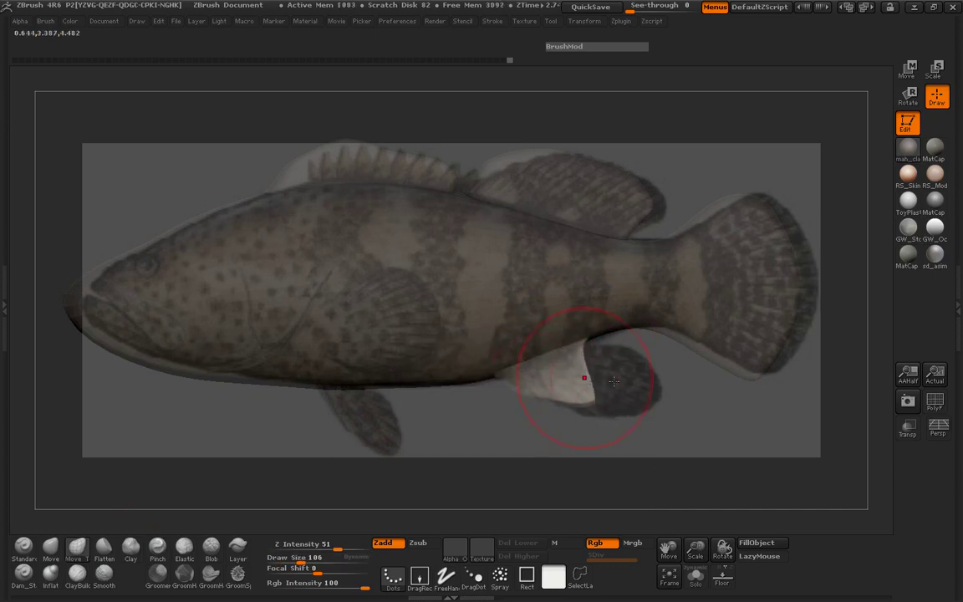
{"action": "mouse_move", "coordinate": [643, 382]}
{"action": "left_mouse_down"}
{"action": "mouse_move", "coordinate": [676, 376]}
{"action": "mouse_move", "coordinate": [676, 389]}
{"action": "left_mouse_up"}
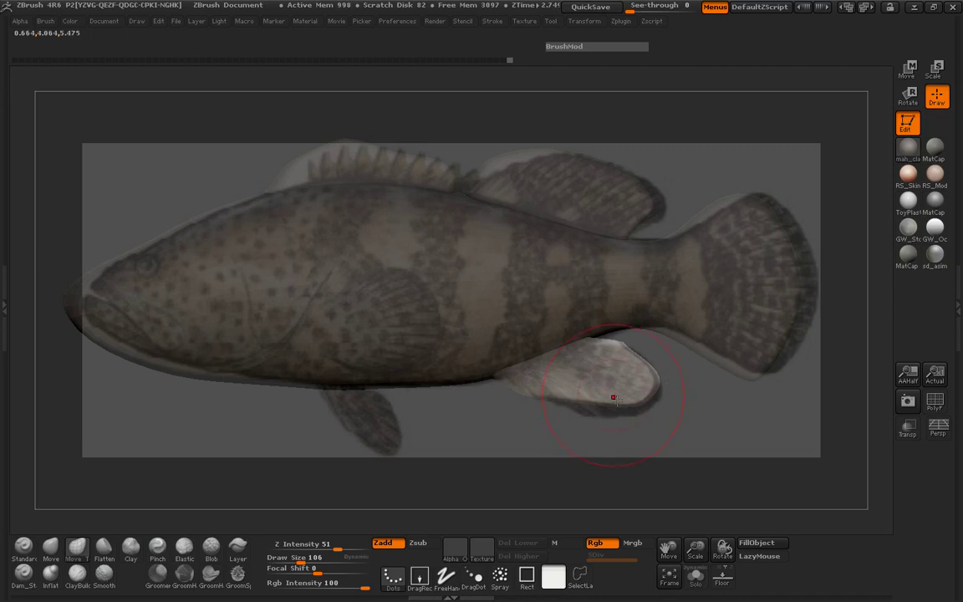
{"action": "left_click_drag", "start_coordinate": [619, 409], "coordinate": [571, 416]}
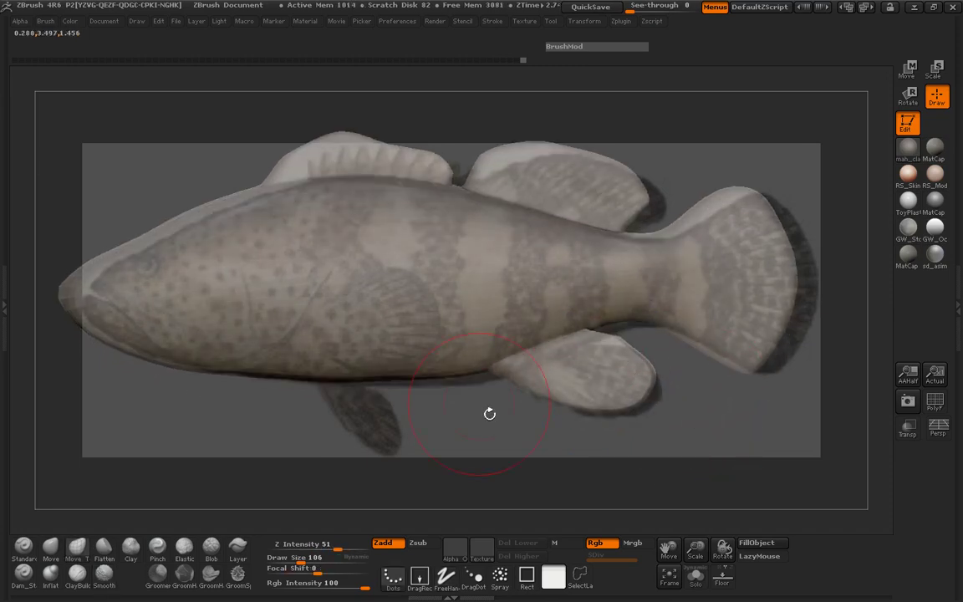
{"action": "left_click_drag", "start_coordinate": [490, 413], "coordinate": [497, 417]}
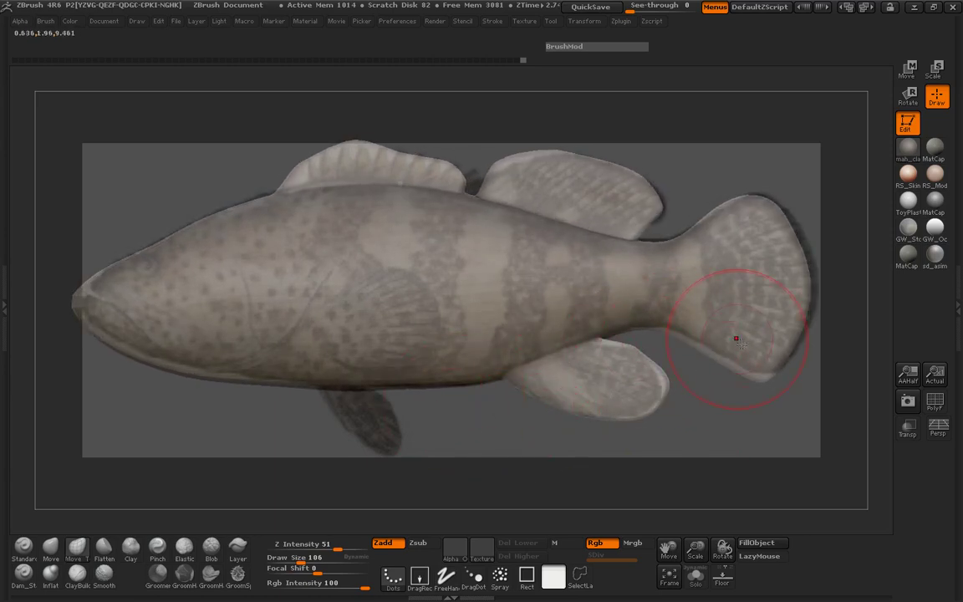
{"action": "left_click_drag", "start_coordinate": [716, 391], "coordinate": [716, 386]}
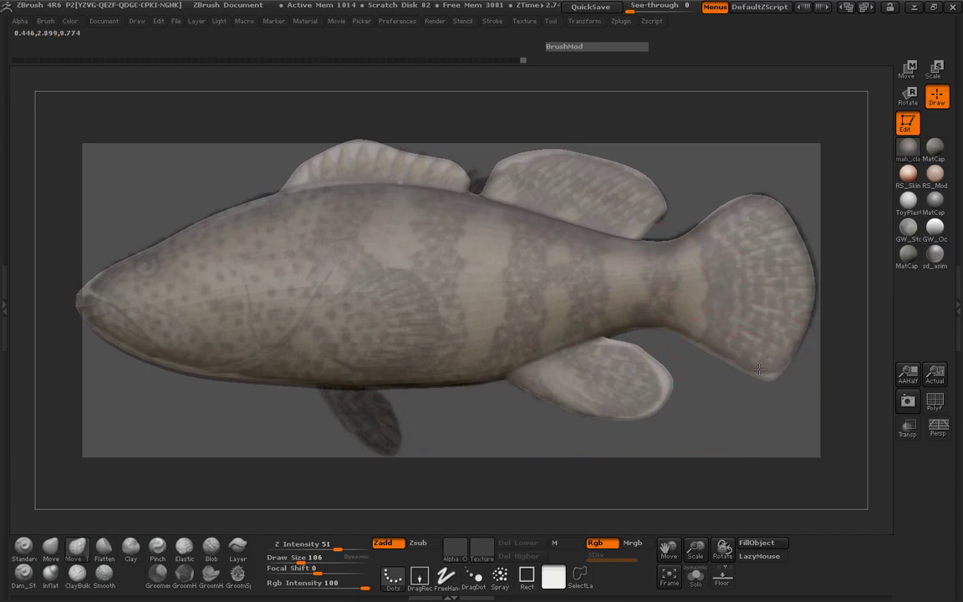
Mask a slanted strip behind the gills for the pectoral fin at draw size 23 and invert the mask.
{"action": "key", "text": "space"}
{"action": "left_click_drag", "start_coordinate": [374, 340], "coordinate": [357, 343]}
{"action": "key", "text": "ctrl"}
{"action": "left_click_drag", "start_coordinate": [335, 292], "coordinate": [333, 358]}
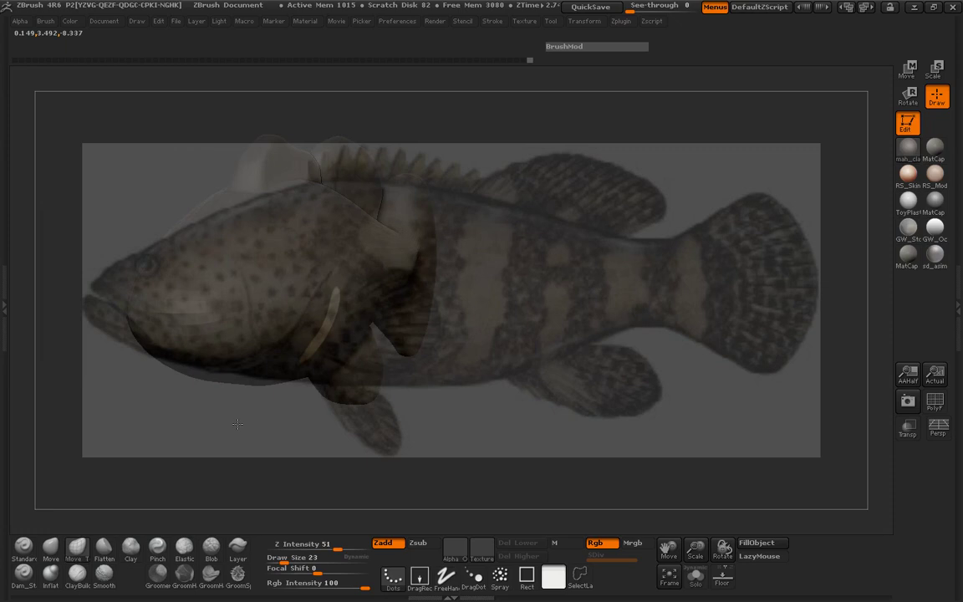
Pull the pectoral fins outward from both sides of the body with Move Topological at draw size 115.
{"action": "key", "text": "space"}
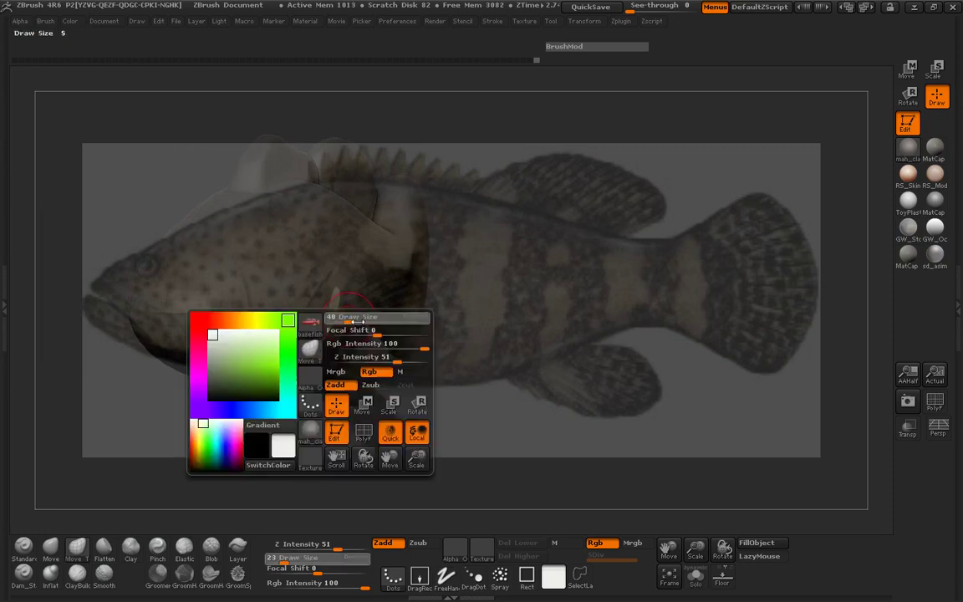
{"action": "left_click_drag", "start_coordinate": [368, 320], "coordinate": [373, 320]}
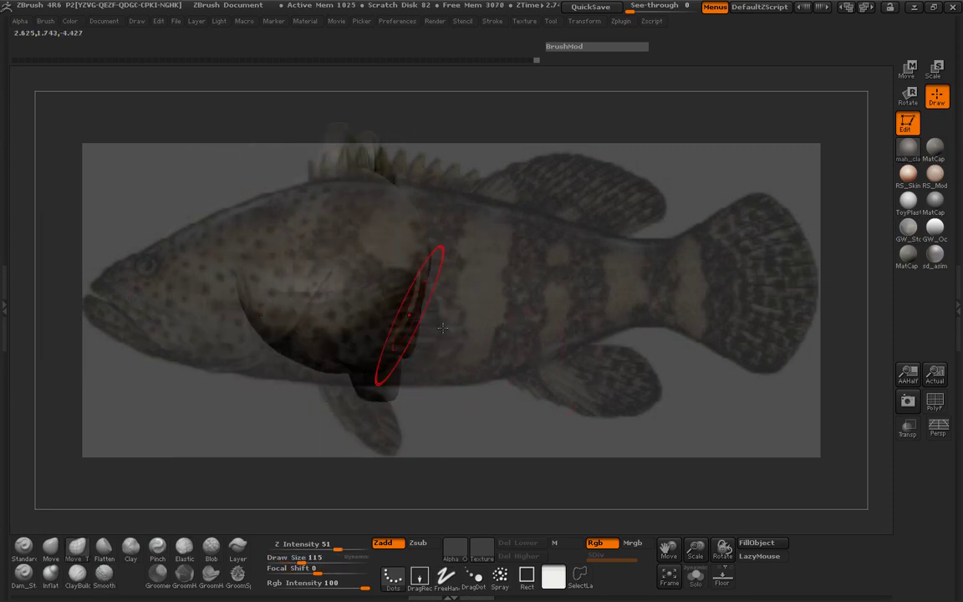
{"action": "left_click_drag", "start_coordinate": [409, 315], "coordinate": [486, 347]}
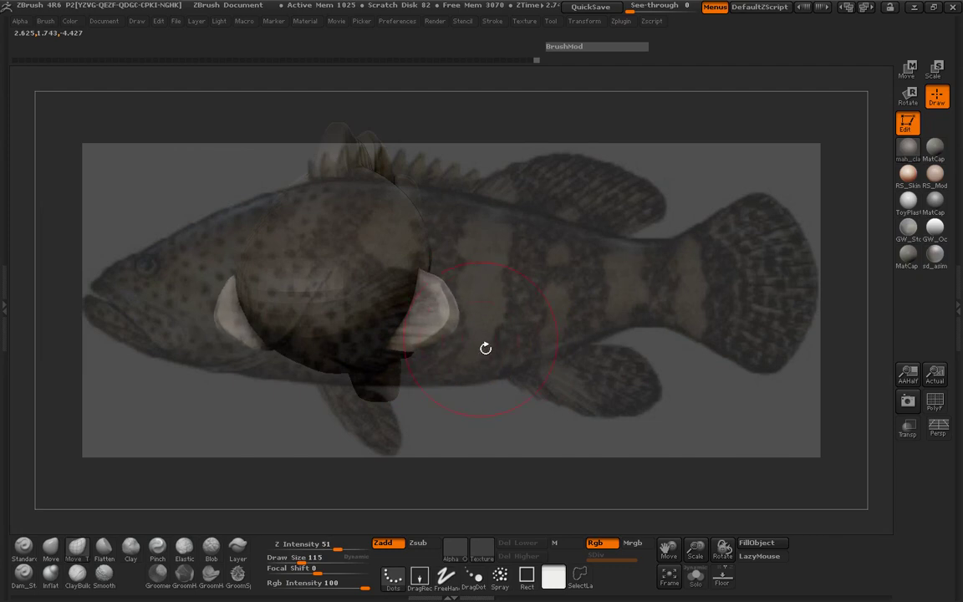
{"action": "left_click_drag", "start_coordinate": [420, 343], "coordinate": [444, 350]}
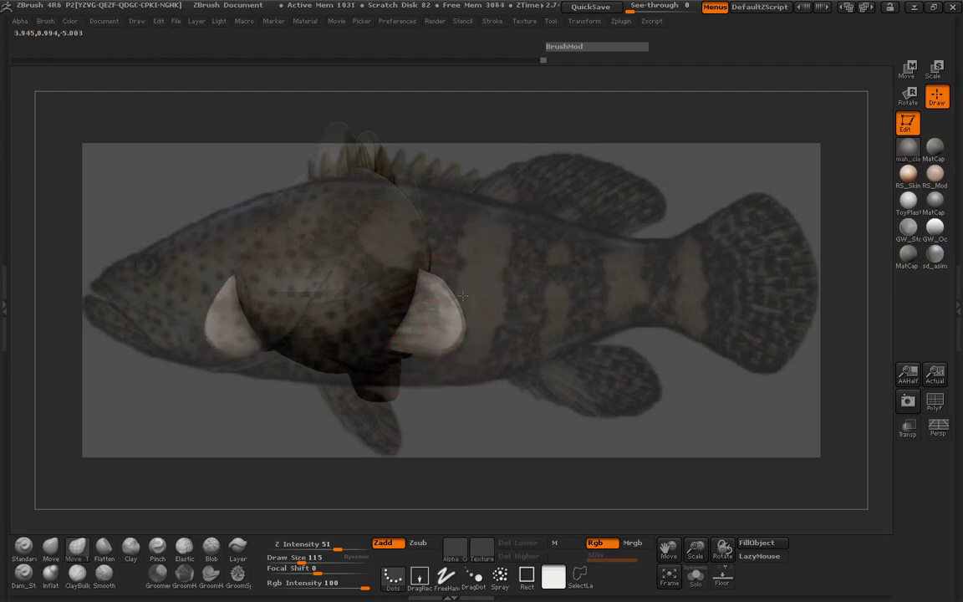
{"action": "left_click_drag", "start_coordinate": [462, 296], "coordinate": [493, 313]}
Realign the side view and stretch the pectoral fin back to match the reference at draw sizes 115 and 135.
{"action": "left_click_drag", "start_coordinate": [562, 324], "coordinate": [494, 343]}
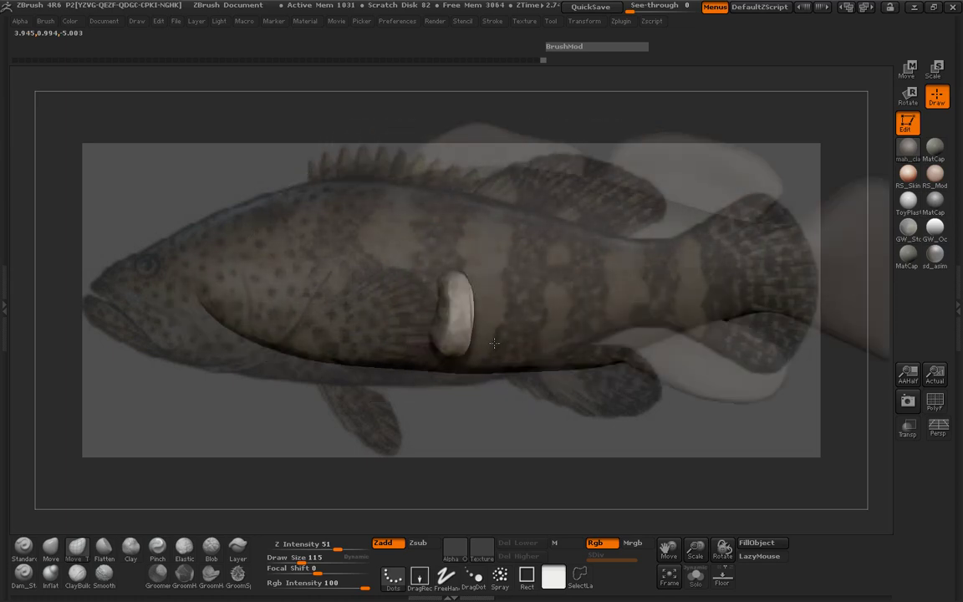
{"action": "left_click_drag", "start_coordinate": [358, 395], "coordinate": [249, 406], "text": "alt"}
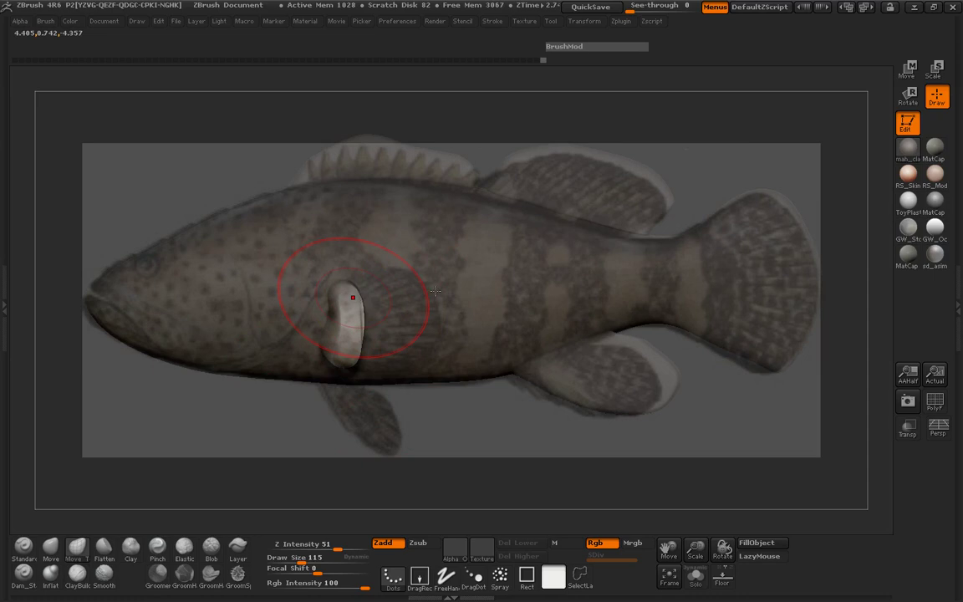
{"action": "left_click_drag", "start_coordinate": [434, 290], "coordinate": [481, 268]}
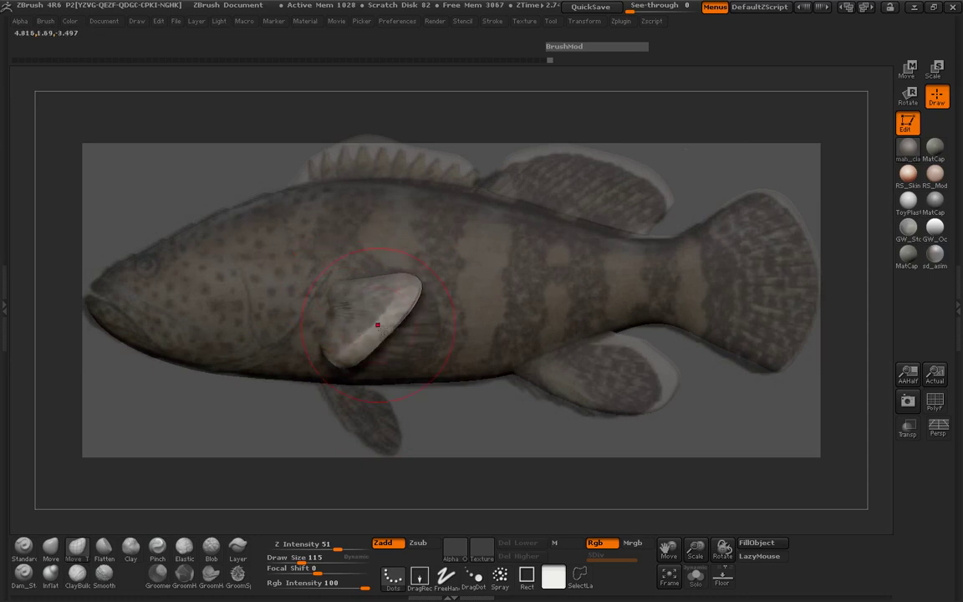
{"action": "key", "text": "space"}
{"action": "mouse_move", "coordinate": [378, 325]}
{"action": "left_mouse_down"}
{"action": "mouse_move", "coordinate": [367, 328]}
{"action": "mouse_move", "coordinate": [461, 341]}
{"action": "left_mouse_up"}
{"action": "key", "text": "space"}
{"action": "left_click_drag", "start_coordinate": [416, 315], "coordinate": [430, 315]}
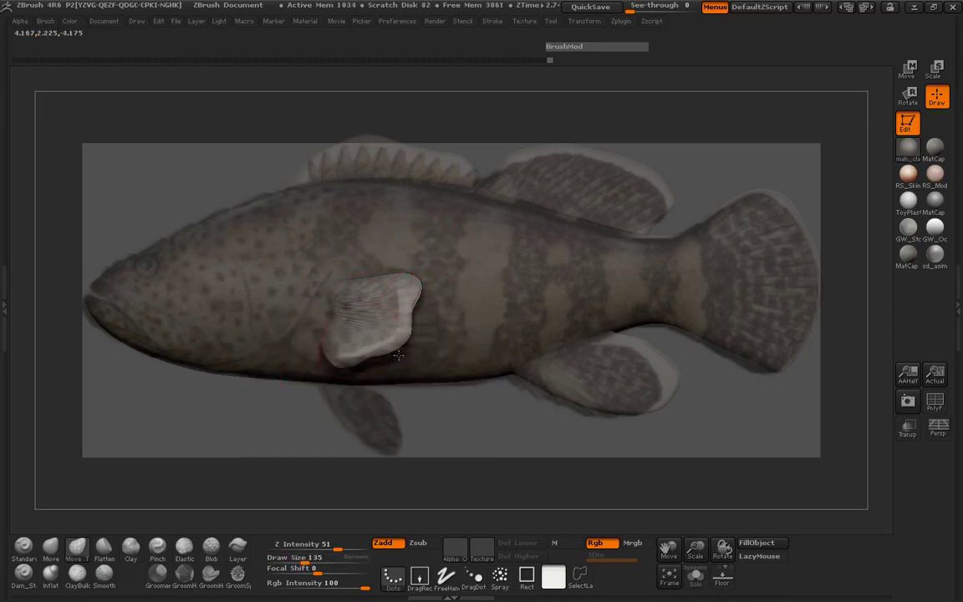
{"action": "left_click_drag", "start_coordinate": [398, 355], "coordinate": [427, 358]}
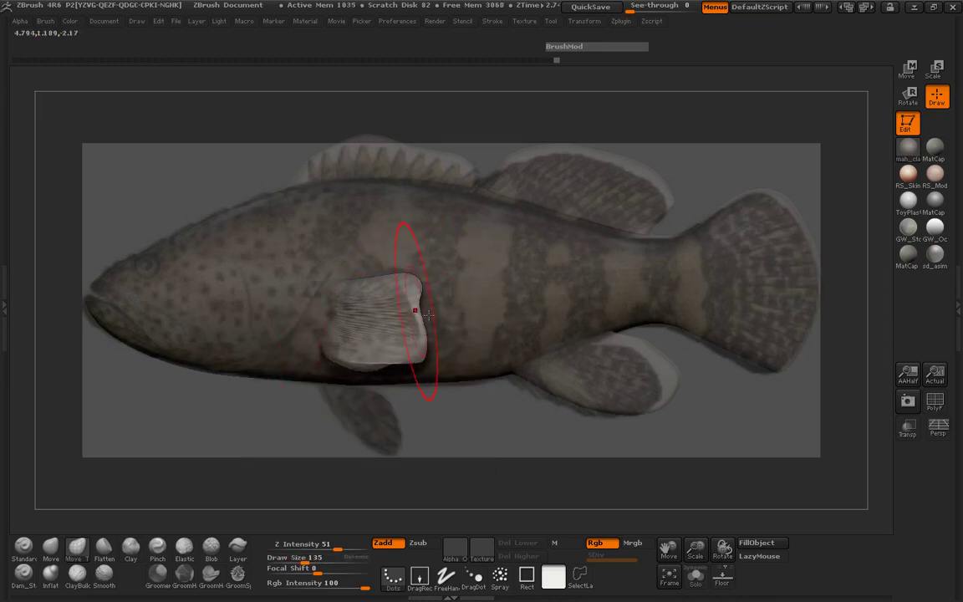
{"action": "left_click_drag", "start_coordinate": [441, 313], "coordinate": [441, 327]}
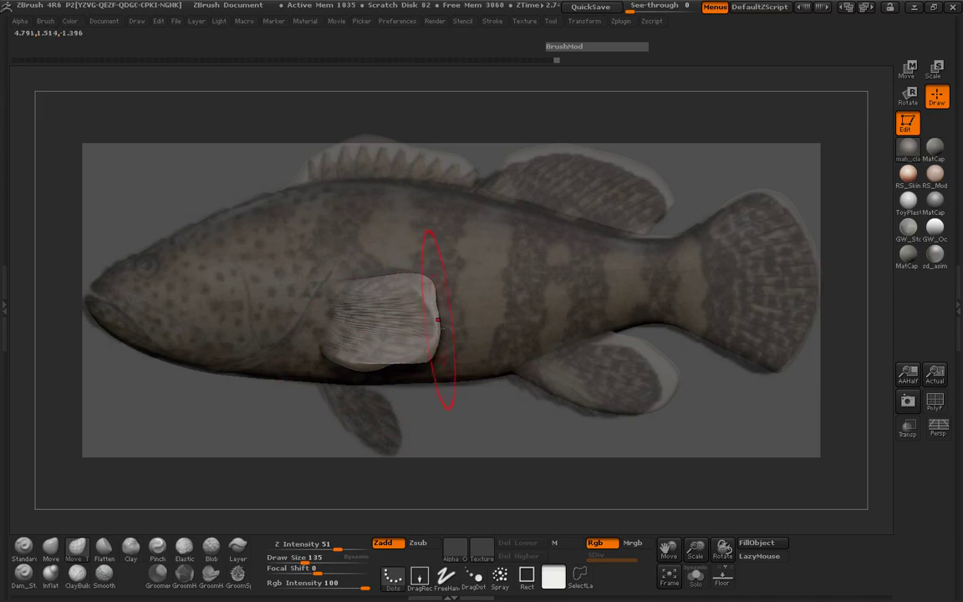
{"action": "left_click_drag", "start_coordinate": [385, 366], "coordinate": [396, 365]}
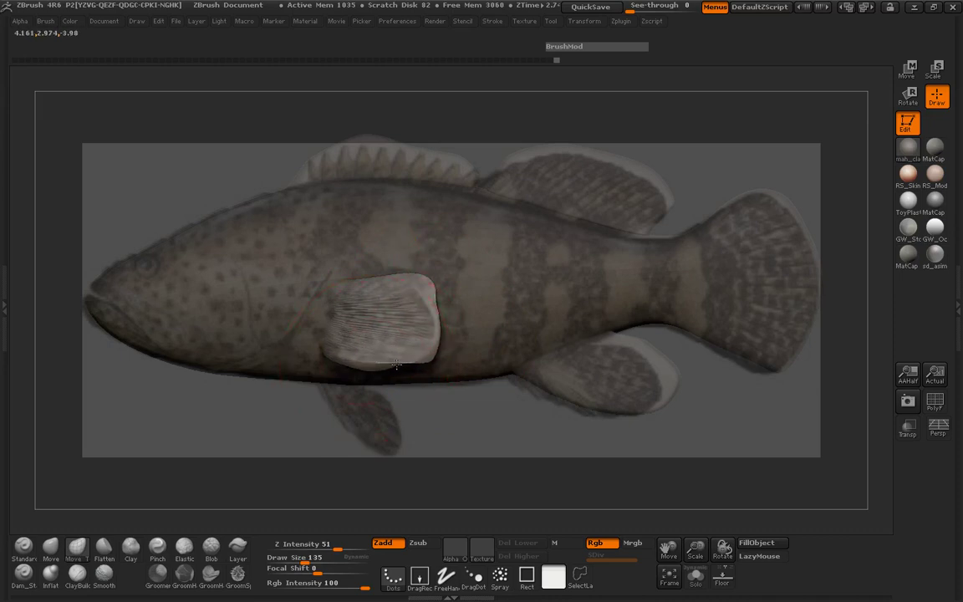
Refine the pectoral fins from the front, smooth their surfaces at draw size 135, clear the mask, and hide the reference.
{"action": "mouse_move", "coordinate": [233, 394]}
{"action": "left_mouse_down"}
{"action": "mouse_move", "coordinate": [214, 375]}
{"action": "mouse_move", "coordinate": [248, 308]}
{"action": "mouse_move", "coordinate": [234, 430]}
{"action": "left_mouse_up"}
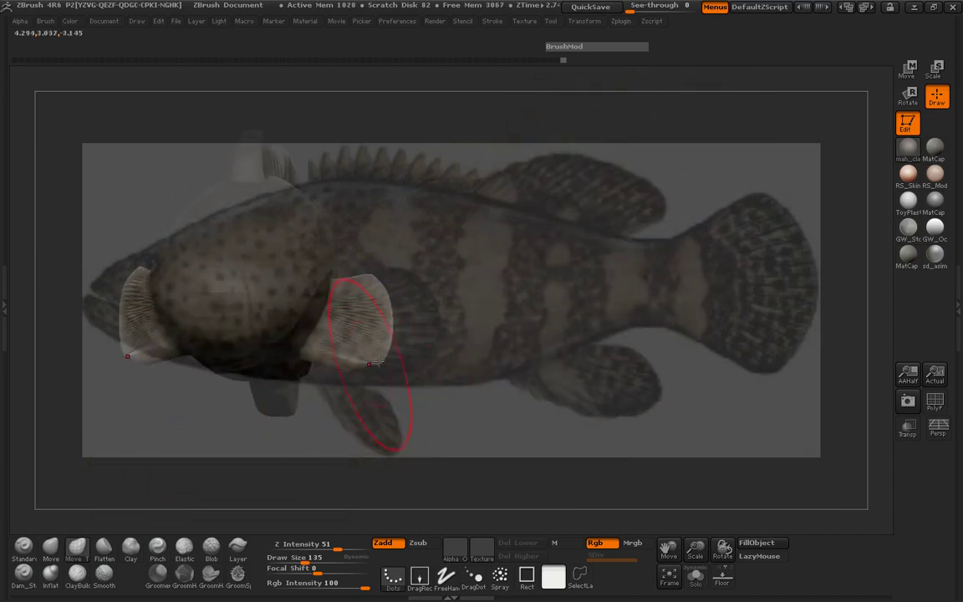
{"action": "mouse_move", "coordinate": [362, 321]}
{"action": "left_mouse_down", "text": "shift"}
{"action": "mouse_move", "coordinate": [438, 338]}
{"action": "mouse_move", "coordinate": [361, 334]}
{"action": "left_mouse_up", "text": "shift"}
{"action": "left_click_drag", "start_coordinate": [297, 336], "coordinate": [303, 338], "text": "shift"}
{"action": "mouse_move", "coordinate": [543, 358]}
{"action": "left_mouse_down"}
{"action": "mouse_move", "coordinate": [242, 362]}
{"action": "mouse_move", "coordinate": [224, 371]}
{"action": "mouse_move", "coordinate": [232, 446]}
{"action": "mouse_move", "coordinate": [265, 380]}
{"action": "left_mouse_up"}
{"action": "left_click_drag", "start_coordinate": [301, 306], "coordinate": [304, 309], "text": "shift"}
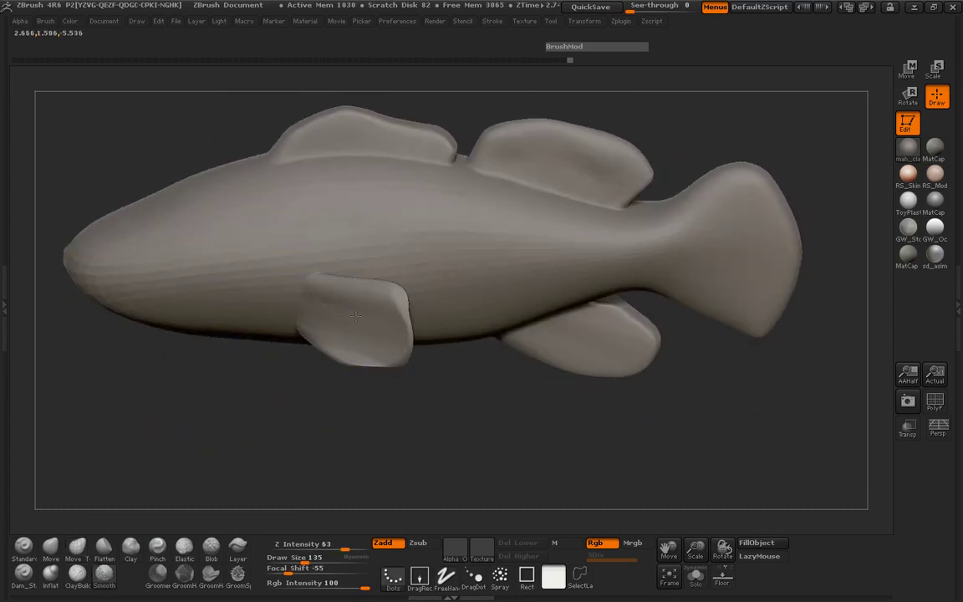
Update the DynaMesh and round out the pectoral fins from several angles with Move Topological at draw size 115.
{"action": "left_click_drag", "start_coordinate": [214, 363], "coordinate": [299, 393]}
{"action": "left_click_drag", "start_coordinate": [503, 327], "coordinate": [192, 235], "text": "ctrl"}
{"action": "mouse_move", "coordinate": [486, 229]}
{"action": "left_mouse_down"}
{"action": "mouse_move", "coordinate": [487, 246]}
{"action": "mouse_move", "coordinate": [443, 244]}
{"action": "left_mouse_up"}
{"action": "key", "text": "space"}
{"action": "mouse_move", "coordinate": [377, 298]}
{"action": "left_mouse_down"}
{"action": "mouse_move", "coordinate": [364, 292]}
{"action": "mouse_move", "coordinate": [375, 247]}
{"action": "left_mouse_up"}
{"action": "mouse_move", "coordinate": [458, 262]}
{"action": "left_mouse_down"}
{"action": "mouse_move", "coordinate": [489, 431]}
{"action": "mouse_move", "coordinate": [558, 428]}
{"action": "mouse_move", "coordinate": [561, 443]}
{"action": "left_mouse_up"}
{"action": "key", "text": "space"}
{"action": "mouse_move", "coordinate": [396, 312]}
{"action": "left_mouse_down"}
{"action": "mouse_move", "coordinate": [387, 327]}
{"action": "mouse_move", "coordinate": [403, 338]}
{"action": "left_mouse_up"}
{"action": "mouse_move", "coordinate": [425, 352]}
{"action": "left_mouse_down"}
{"action": "mouse_move", "coordinate": [452, 290]}
{"action": "mouse_move", "coordinate": [461, 295]}
{"action": "left_mouse_up"}
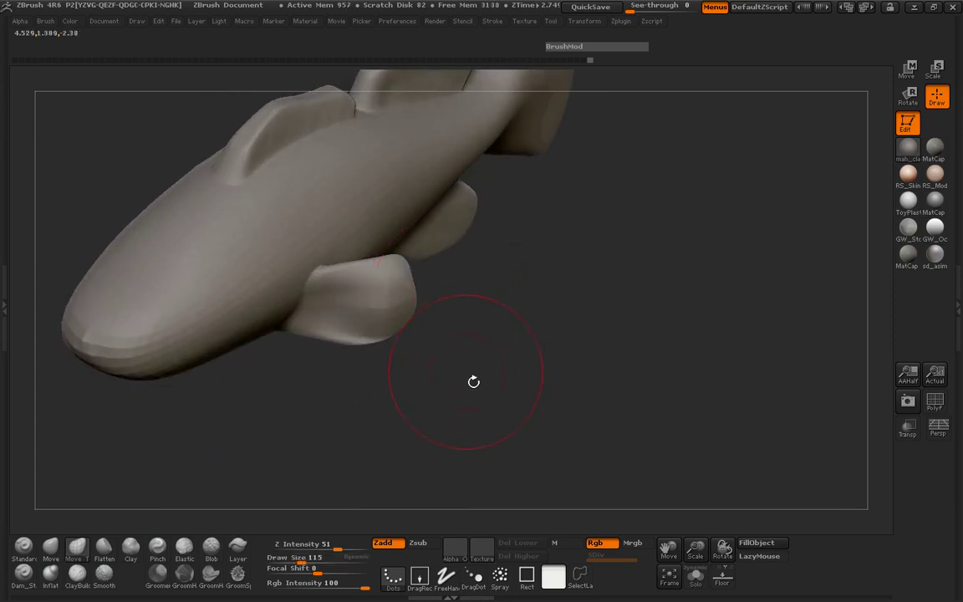
Thicken the pectoral fins' surfaces and edges with the Inflate brush at Z intensity 3 and draw size 65.
{"action": "left_click", "coordinate": [51, 573]}
{"action": "key", "text": "space"}
{"action": "left_click_drag", "start_coordinate": [371, 296], "coordinate": [363, 294]}
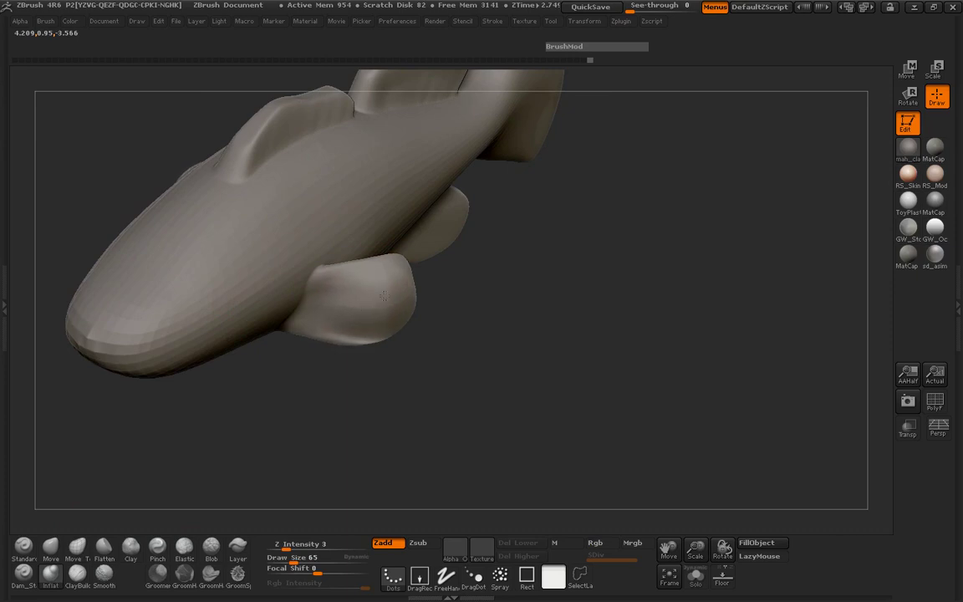
{"action": "mouse_move", "coordinate": [485, 333]}
{"action": "left_mouse_down"}
{"action": "mouse_move", "coordinate": [293, 331]}
{"action": "mouse_move", "coordinate": [376, 344]}
{"action": "left_mouse_up"}
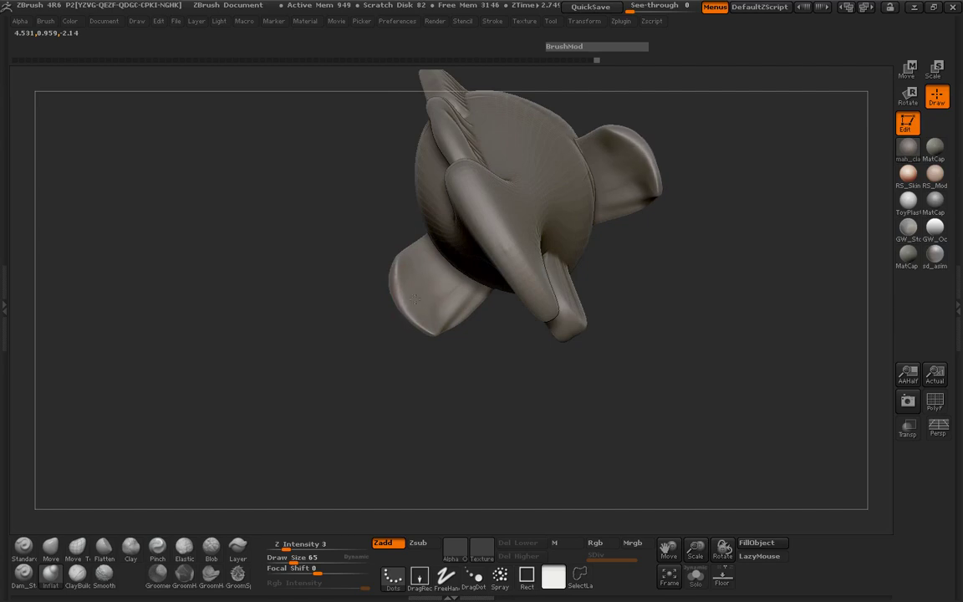
{"action": "left_click_drag", "start_coordinate": [350, 312], "coordinate": [485, 368]}
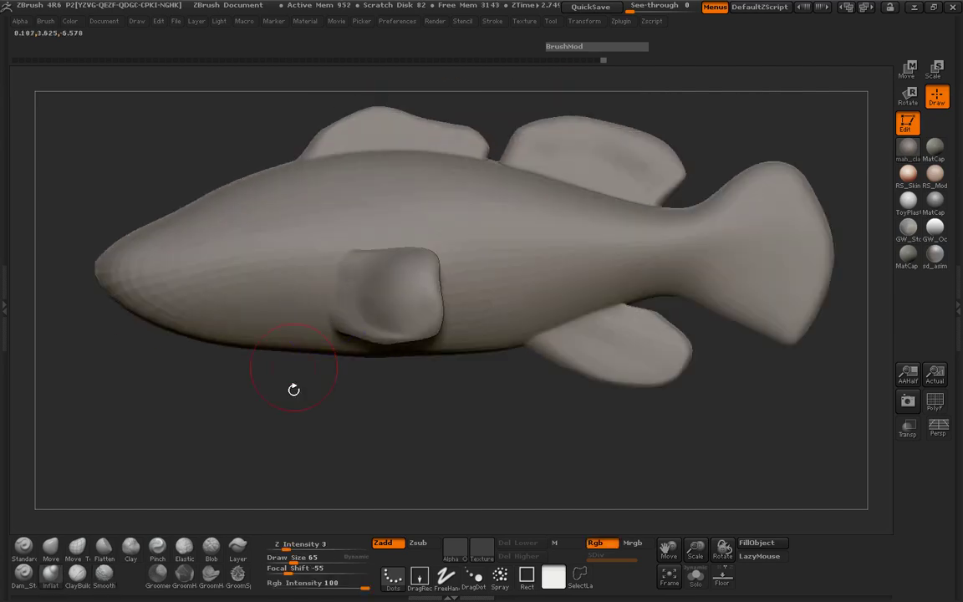
Show the Spotlight reference again over the side view of the fish.
{"action": "mouse_move", "coordinate": [293, 389]}
{"action": "left_mouse_down"}
{"action": "mouse_move", "coordinate": [327, 403]}
{"action": "mouse_move", "coordinate": [475, 410]}
{"action": "mouse_move", "coordinate": [512, 295]}
{"action": "mouse_move", "coordinate": [462, 243]}
{"action": "mouse_move", "coordinate": [446, 301]}
{"action": "mouse_move", "coordinate": [457, 398]}
{"action": "left_mouse_up"}
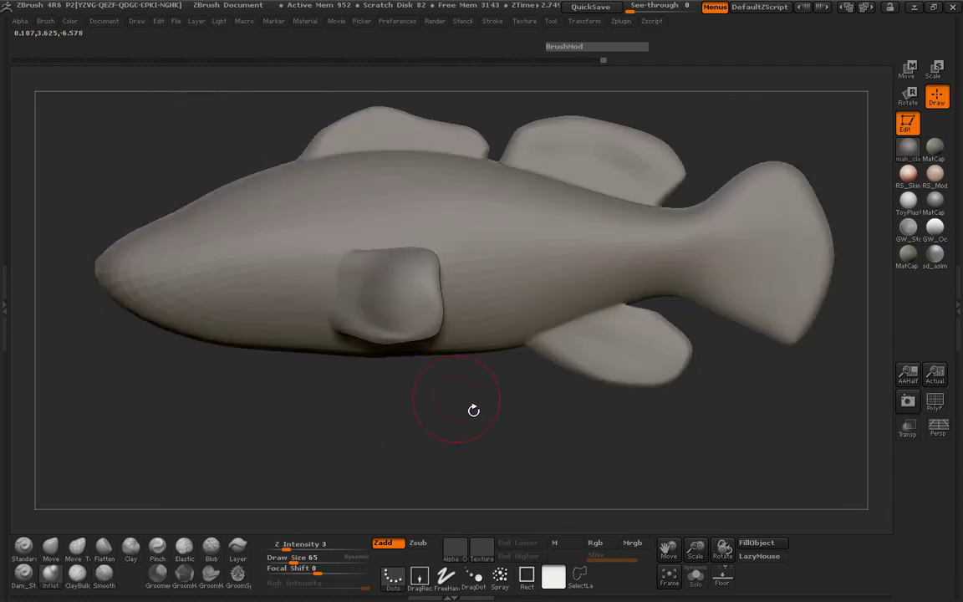
{"action": "left_click_drag", "start_coordinate": [404, 428], "coordinate": [393, 380]}
{"action": "left_click_drag", "start_coordinate": [285, 410], "coordinate": [274, 455]}
{"action": "key", "text": "shift+z"}
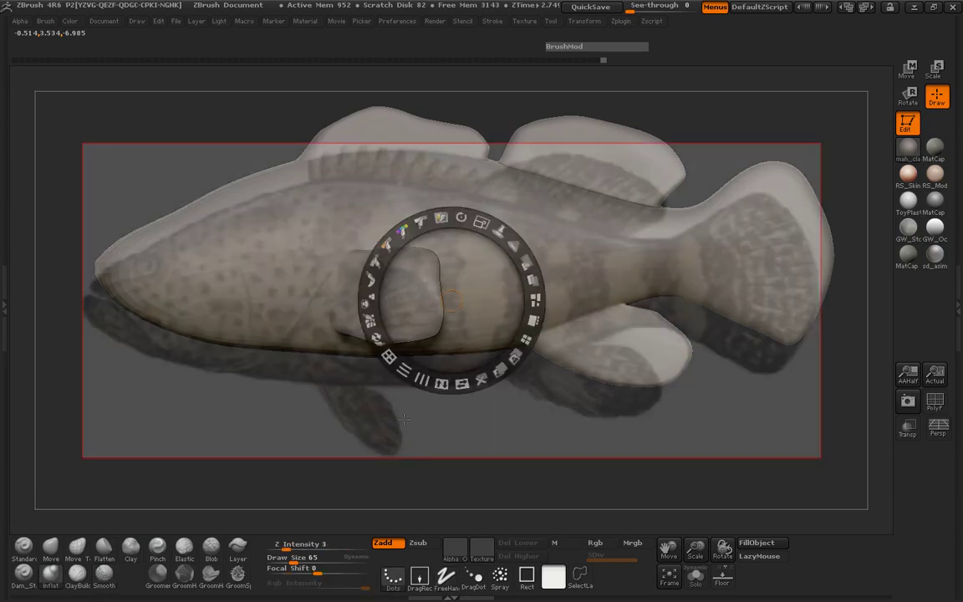
Realign the fish with the reference and pull the pectoral fin's rear edge outward with Move Topological at draw size 101.
{"action": "key", "text": "z"}
{"action": "left_click_drag", "start_coordinate": [381, 433], "coordinate": [364, 458], "text": "alt"}
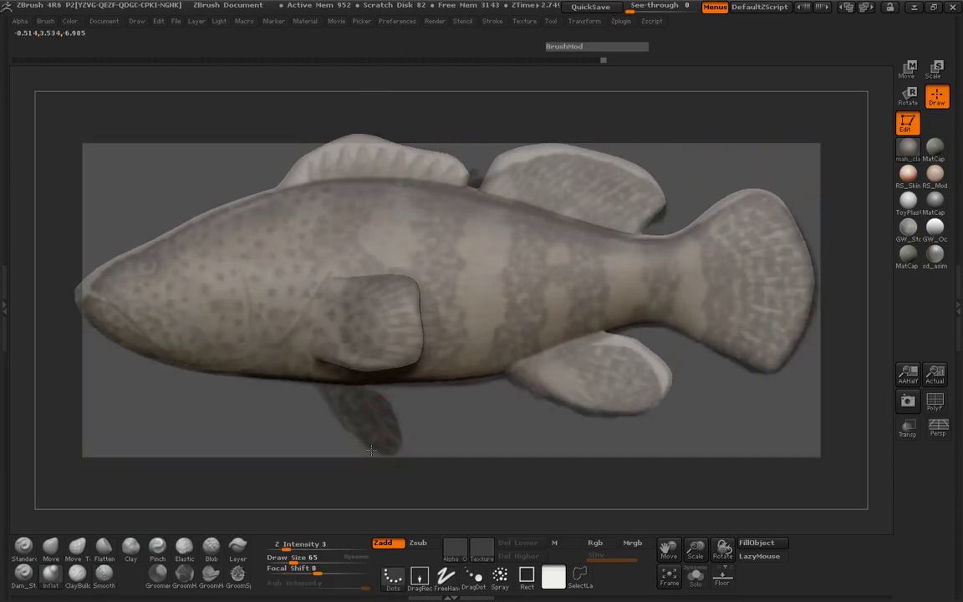
{"action": "left_click", "coordinate": [81, 546]}
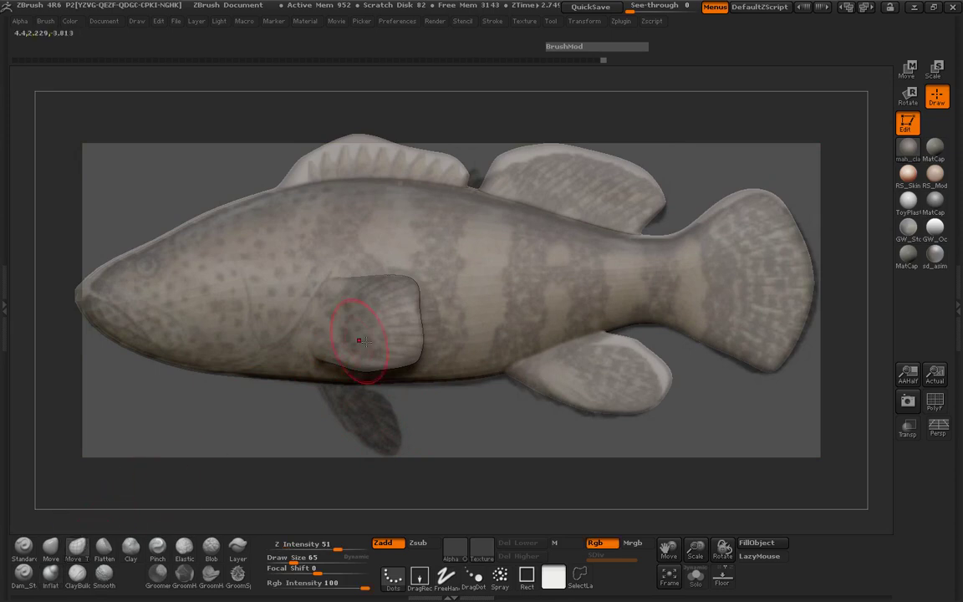
{"action": "key", "text": "space"}
{"action": "left_click_drag", "start_coordinate": [372, 333], "coordinate": [382, 335]}
{"action": "left_click_drag", "start_coordinate": [293, 322], "coordinate": [337, 329]}
{"action": "key", "text": "space"}
{"action": "left_click_drag", "start_coordinate": [417, 316], "coordinate": [413, 317]}
{"action": "left_click_drag", "start_coordinate": [417, 318], "coordinate": [443, 320]}
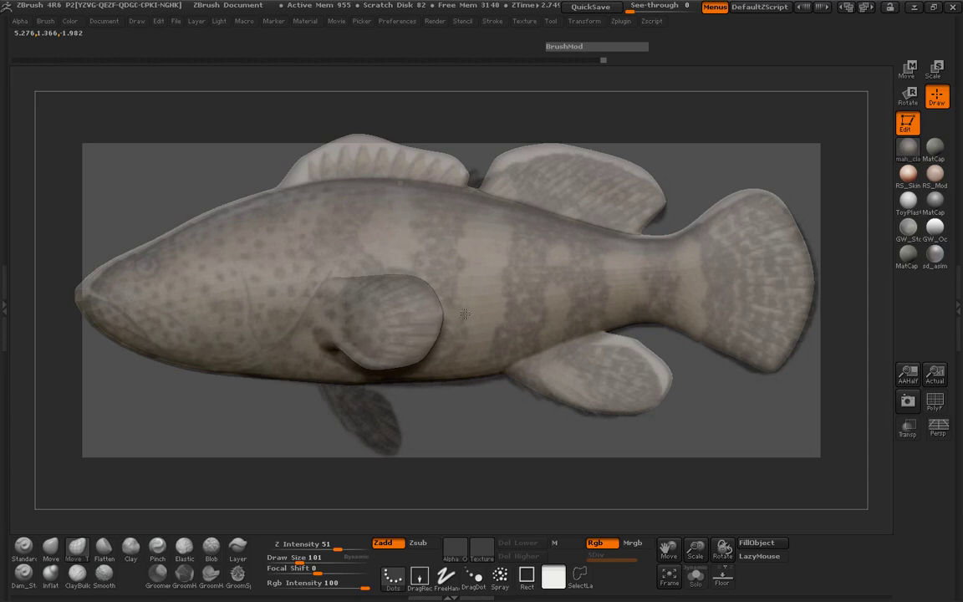
Round the pectoral fin's upper, rear and lower outline with Move Topological at draw size 101 to match the reference.
{"action": "left_click_drag", "start_coordinate": [400, 286], "coordinate": [409, 278]}
{"action": "mouse_move", "coordinate": [368, 280]}
{"action": "left_mouse_down"}
{"action": "mouse_move", "coordinate": [370, 263]}
{"action": "mouse_move", "coordinate": [328, 311]}
{"action": "left_mouse_up"}
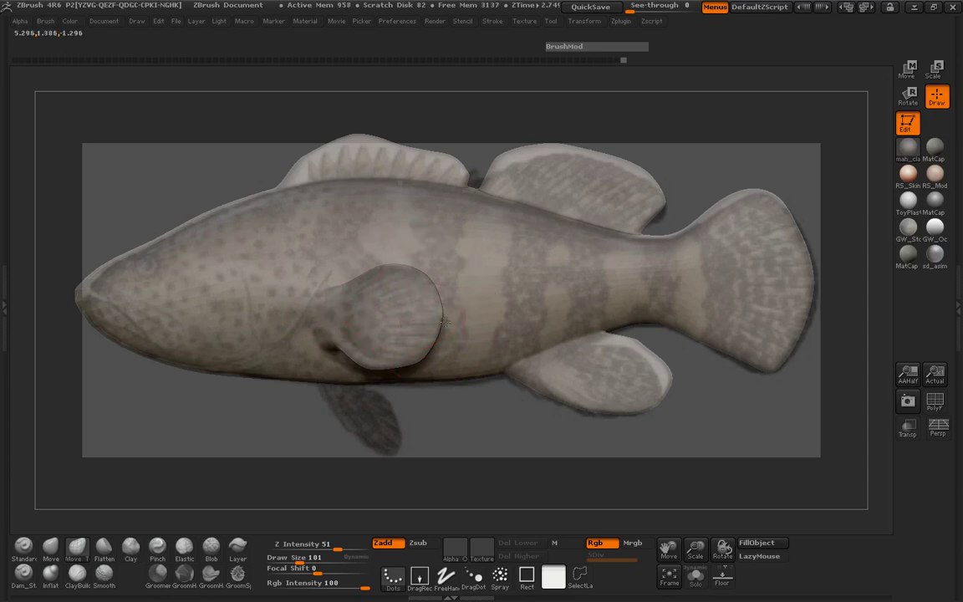
{"action": "left_click_drag", "start_coordinate": [433, 330], "coordinate": [438, 328]}
{"action": "left_click_drag", "start_coordinate": [366, 355], "coordinate": [366, 343]}
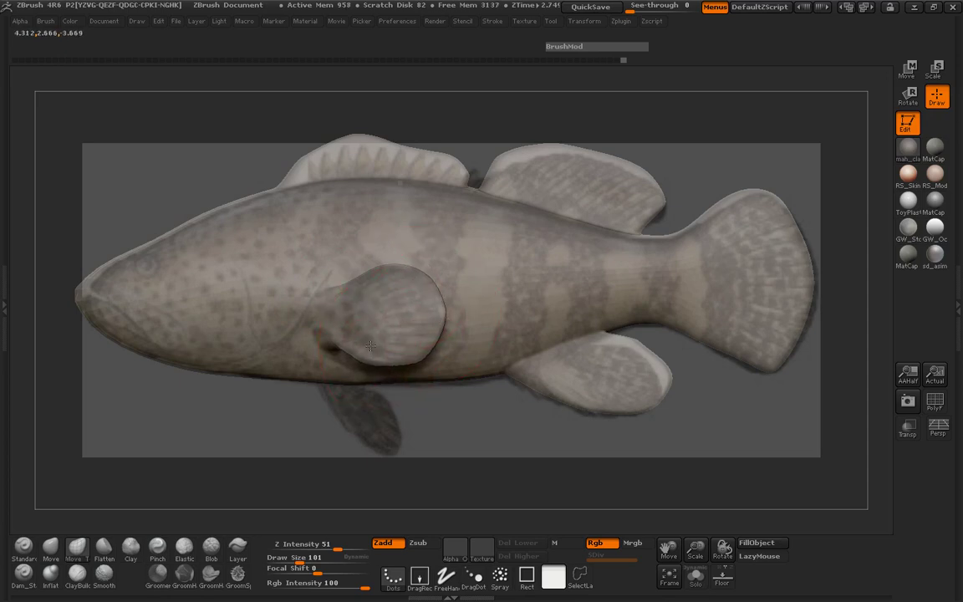
Pull the pelvic fins out of the belly at draw size 21, and lengthen them toward the reference fin at draw size 140.
{"action": "key", "text": "space"}
{"action": "left_click_drag", "start_coordinate": [330, 383], "coordinate": [338, 371]}
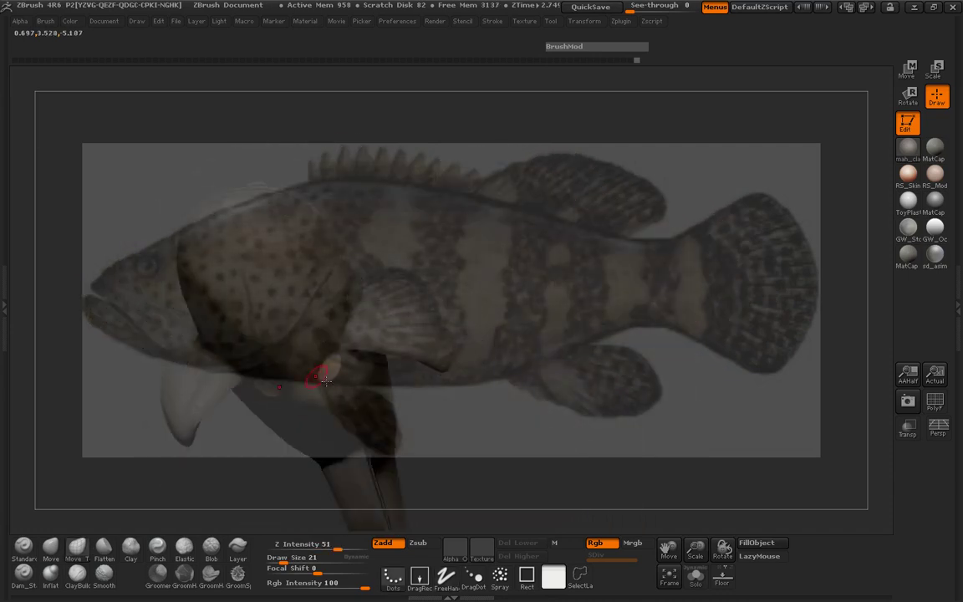
{"action": "key", "text": "space"}
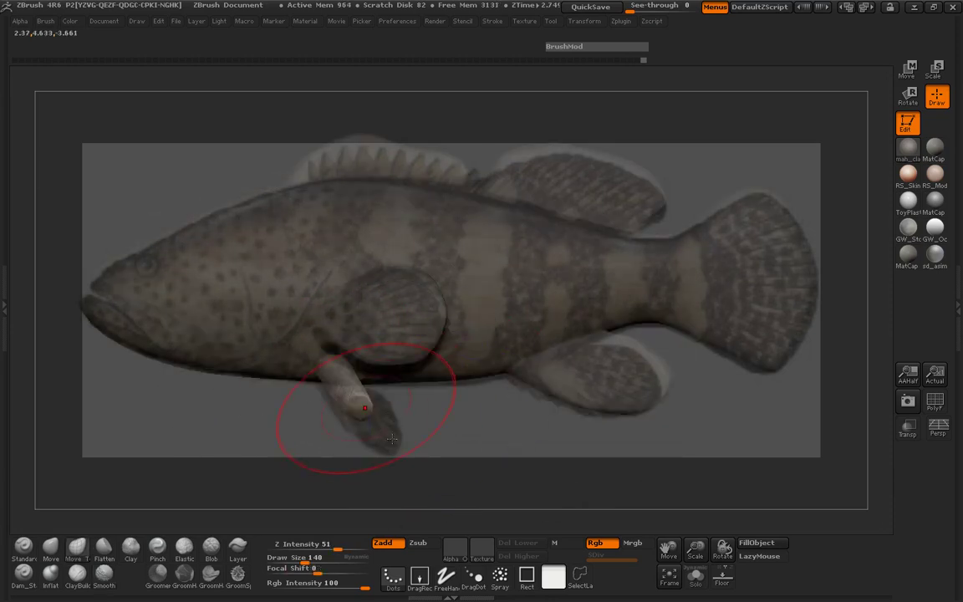
{"action": "key", "text": "space"}
{"action": "mouse_move", "coordinate": [376, 409]}
{"action": "left_mouse_down"}
{"action": "mouse_move", "coordinate": [357, 408]}
{"action": "mouse_move", "coordinate": [410, 412]}
{"action": "mouse_move", "coordinate": [375, 400]}
{"action": "mouse_move", "coordinate": [354, 433]}
{"action": "mouse_move", "coordinate": [402, 453]}
{"action": "left_mouse_up"}
Shape the pelvic fins from the front and below with Move Topological at draw size 179, and return to the side view.
{"action": "left_click_drag", "start_coordinate": [289, 427], "coordinate": [376, 428]}
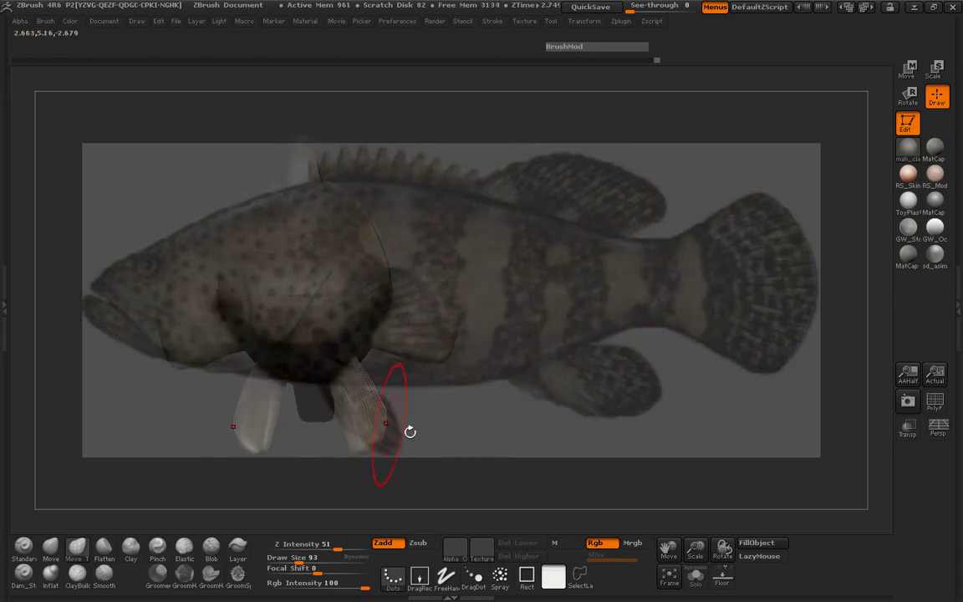
{"action": "mouse_move", "coordinate": [477, 408]}
{"action": "left_mouse_down"}
{"action": "mouse_move", "coordinate": [503, 417]}
{"action": "mouse_move", "coordinate": [519, 353]}
{"action": "left_mouse_up"}
{"action": "key", "text": "space"}
{"action": "left_click_drag", "start_coordinate": [373, 278], "coordinate": [384, 278]}
{"action": "left_click_drag", "start_coordinate": [388, 316], "coordinate": [423, 326]}
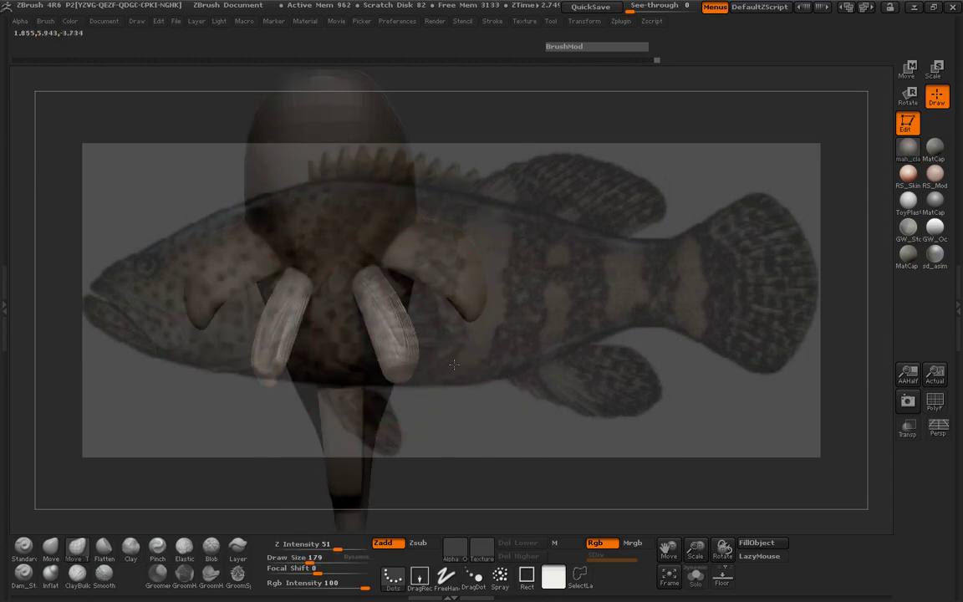
{"action": "mouse_move", "coordinate": [401, 369]}
{"action": "left_mouse_down"}
{"action": "mouse_move", "coordinate": [543, 358]}
{"action": "mouse_move", "coordinate": [481, 385]}
{"action": "left_mouse_up"}
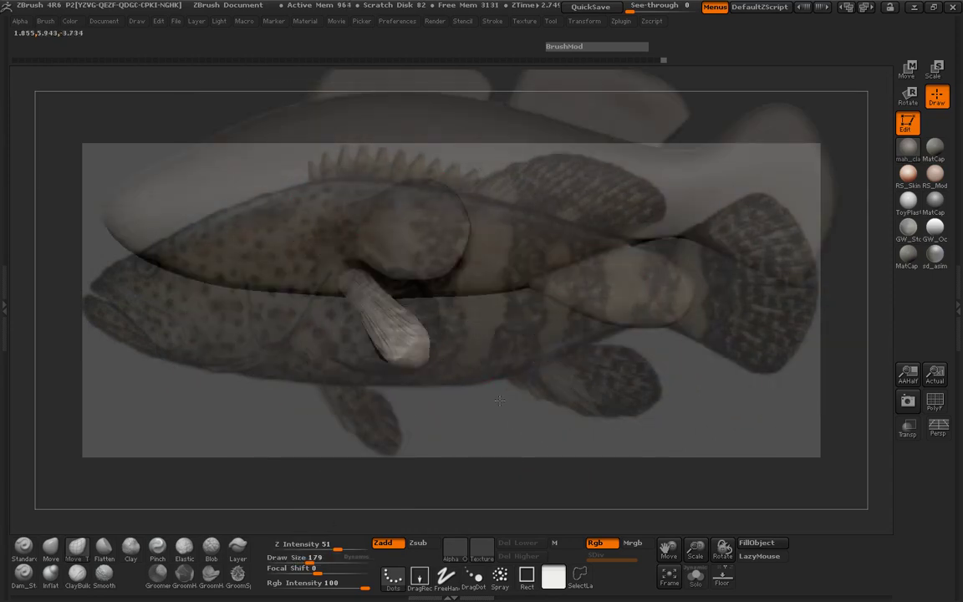
{"action": "left_click_drag", "start_coordinate": [465, 433], "coordinate": [463, 465]}
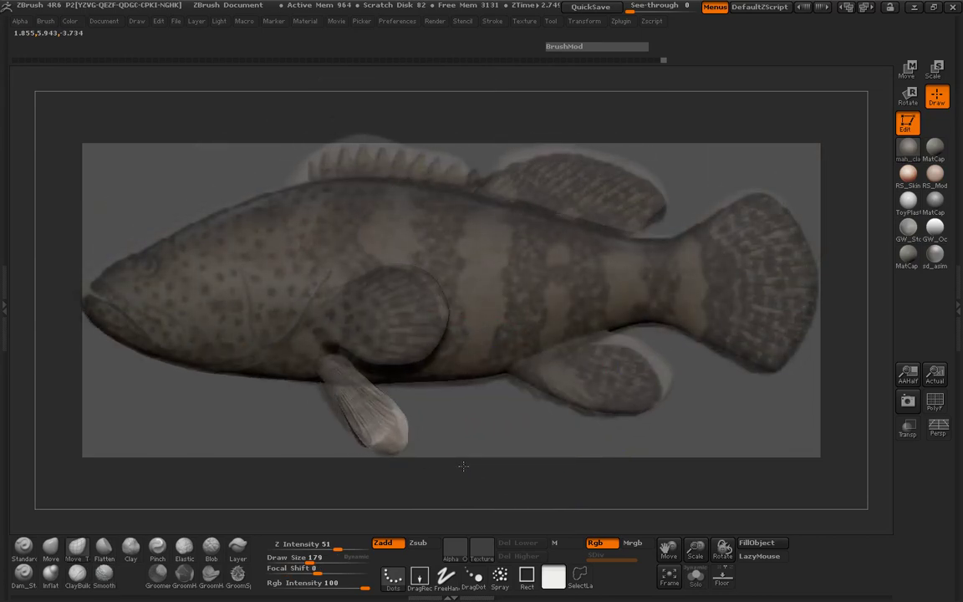
Fit the pelvic fin's outline to the reference with Move Topological at draw sizes 130 and 73, focal shift 10.
{"action": "key", "text": "space"}
{"action": "mouse_move", "coordinate": [394, 413]}
{"action": "left_mouse_down"}
{"action": "mouse_move", "coordinate": [406, 415]}
{"action": "mouse_move", "coordinate": [383, 402]}
{"action": "left_mouse_up"}
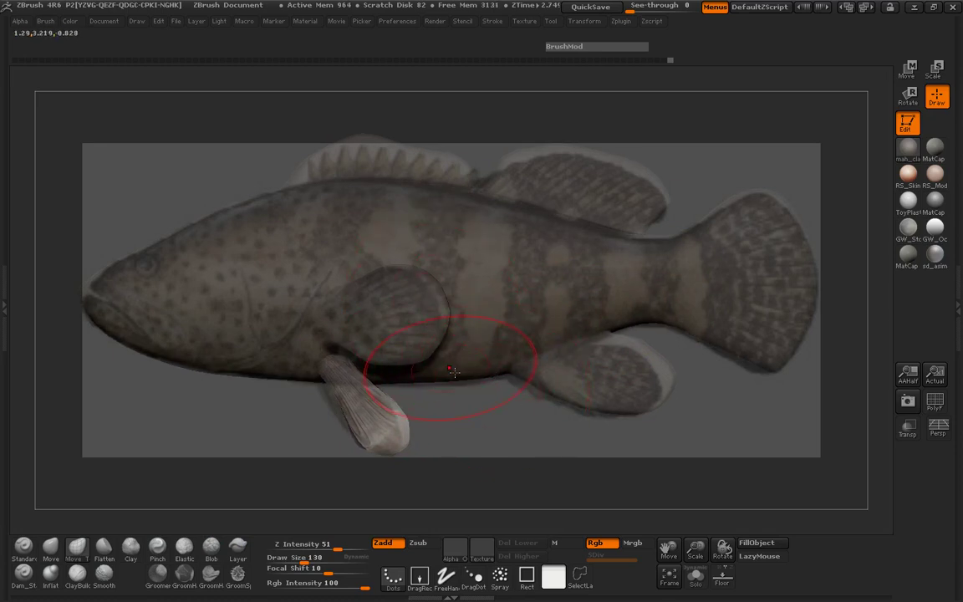
{"action": "mouse_move", "coordinate": [400, 424]}
{"action": "left_mouse_down"}
{"action": "mouse_move", "coordinate": [390, 423]}
{"action": "mouse_move", "coordinate": [392, 404]}
{"action": "left_mouse_up"}
{"action": "key", "text": "space"}
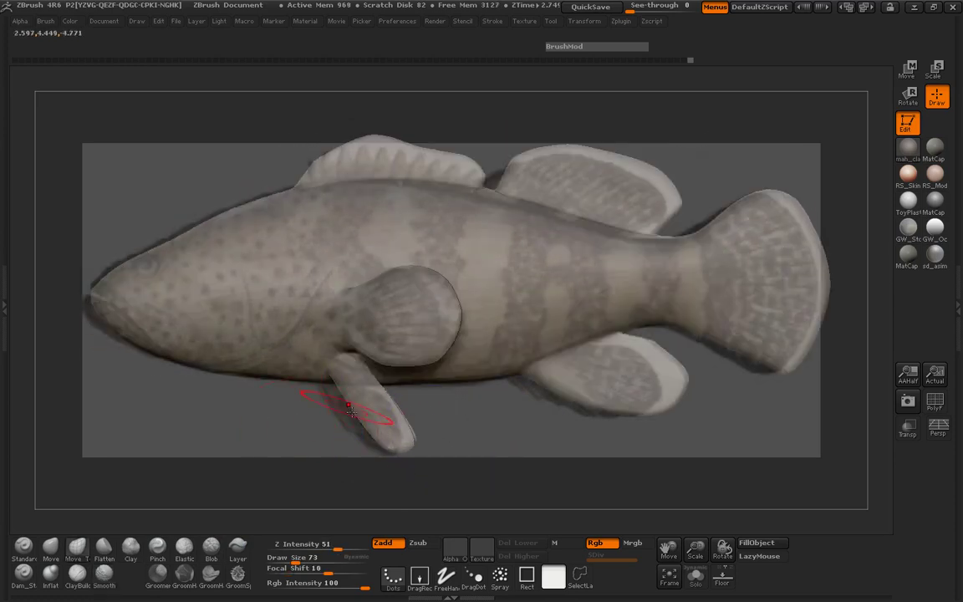
Fine-tune the pelvic fin's edges and base at Z Intensity 8 and focal shift 7, with draw sizes 52, 84 and 106.
{"action": "key", "text": "space"}
{"action": "mouse_move", "coordinate": [376, 409]}
{"action": "left_mouse_down"}
{"action": "mouse_move", "coordinate": [362, 409]}
{"action": "mouse_move", "coordinate": [386, 409]}
{"action": "mouse_move", "coordinate": [361, 396]}
{"action": "mouse_move", "coordinate": [345, 422]}
{"action": "mouse_move", "coordinate": [358, 443]}
{"action": "mouse_move", "coordinate": [403, 437]}
{"action": "mouse_move", "coordinate": [390, 435]}
{"action": "left_mouse_up"}
{"action": "key", "text": "space"}
{"action": "left_click_drag", "start_coordinate": [399, 396], "coordinate": [390, 398]}
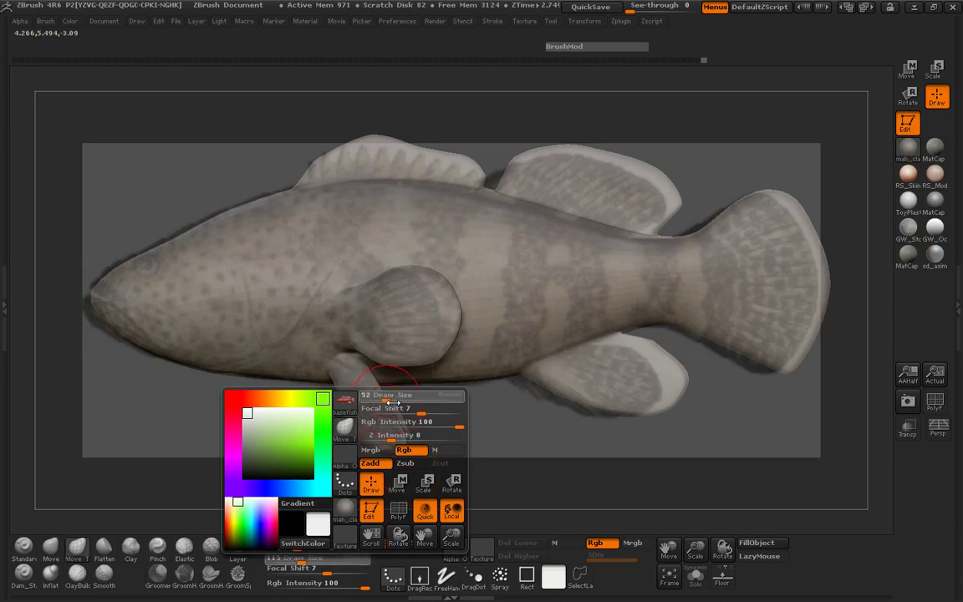
{"action": "left_click_drag", "start_coordinate": [446, 432], "coordinate": [442, 431]}
{"action": "key", "text": "space"}
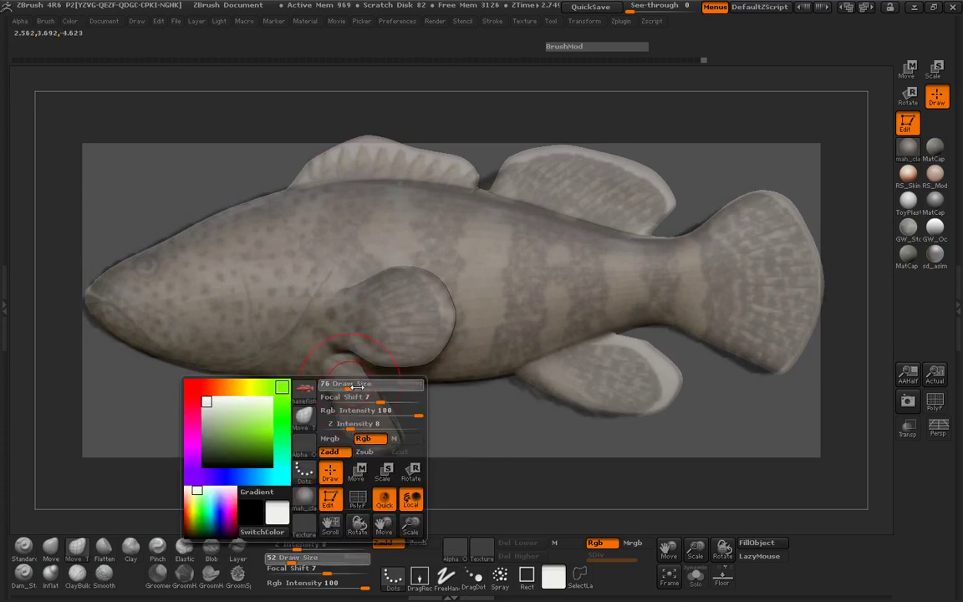
{"action": "left_click_drag", "start_coordinate": [346, 388], "coordinate": [352, 388]}
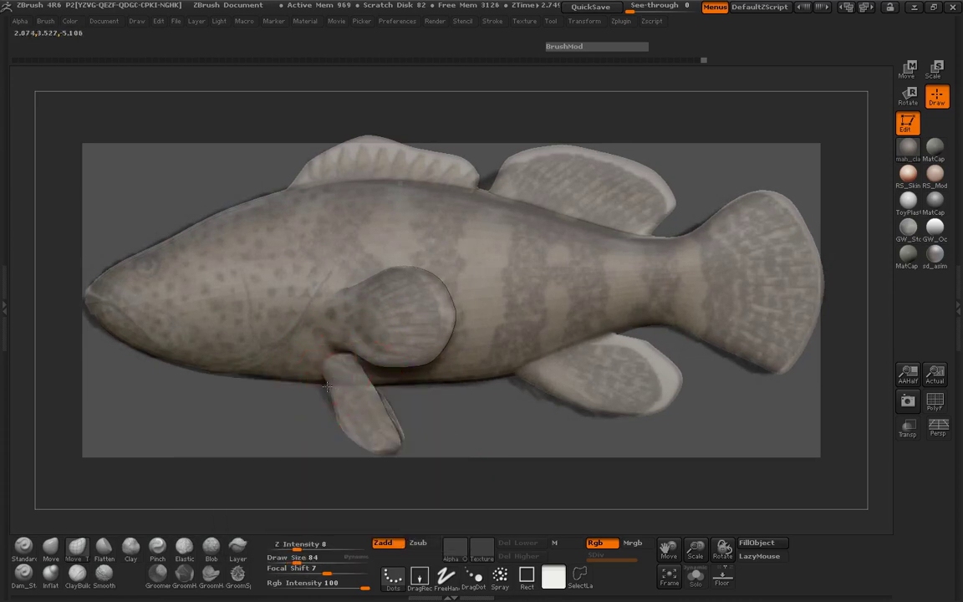
{"action": "key", "text": "space"}
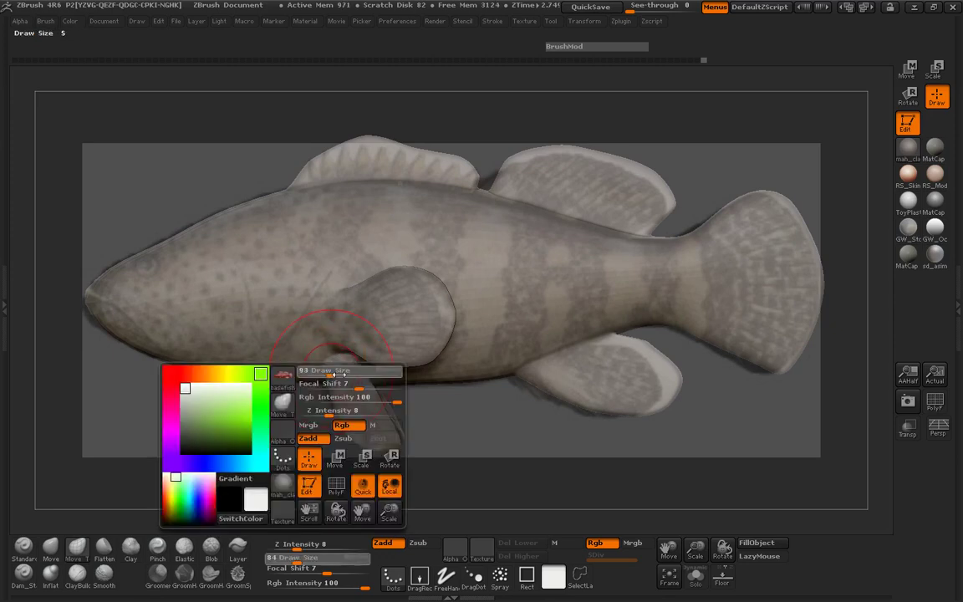
{"action": "left_click_drag", "start_coordinate": [331, 372], "coordinate": [336, 373]}
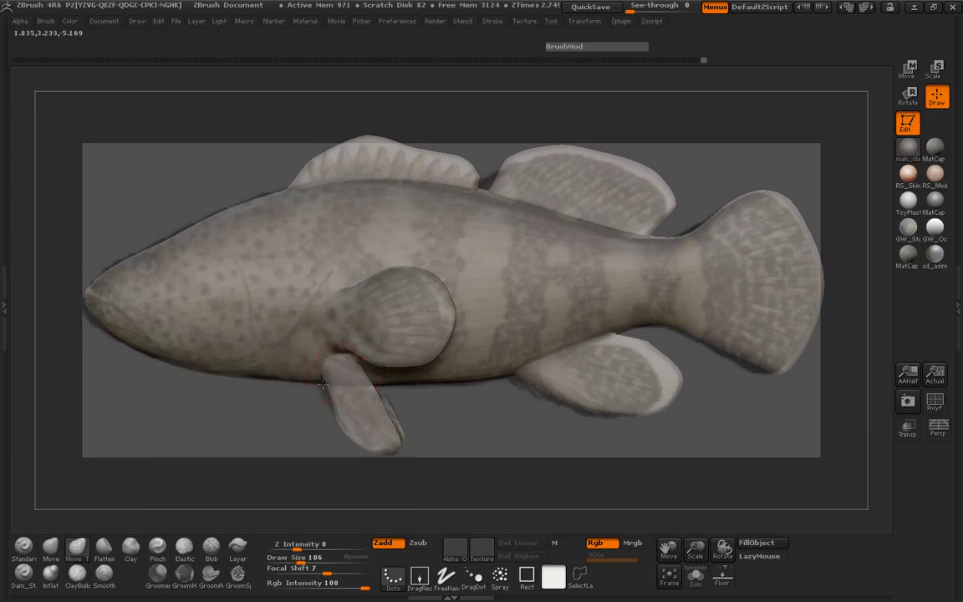
Set the Z Intensity to 47, update the DynaMesh, and line the fish up with the reference again.
{"action": "left_click", "coordinate": [336, 542]}
{"action": "mouse_move", "coordinate": [436, 436]}
{"action": "left_mouse_down"}
{"action": "mouse_move", "coordinate": [337, 445]}
{"action": "mouse_move", "coordinate": [366, 437]}
{"action": "mouse_move", "coordinate": [354, 439]}
{"action": "left_mouse_up"}
{"action": "mouse_move", "coordinate": [242, 407]}
{"action": "left_mouse_down", "text": "ctrl"}
{"action": "mouse_move", "coordinate": [245, 421]}
{"action": "mouse_move", "coordinate": [323, 395]}
{"action": "left_mouse_up", "text": "ctrl"}
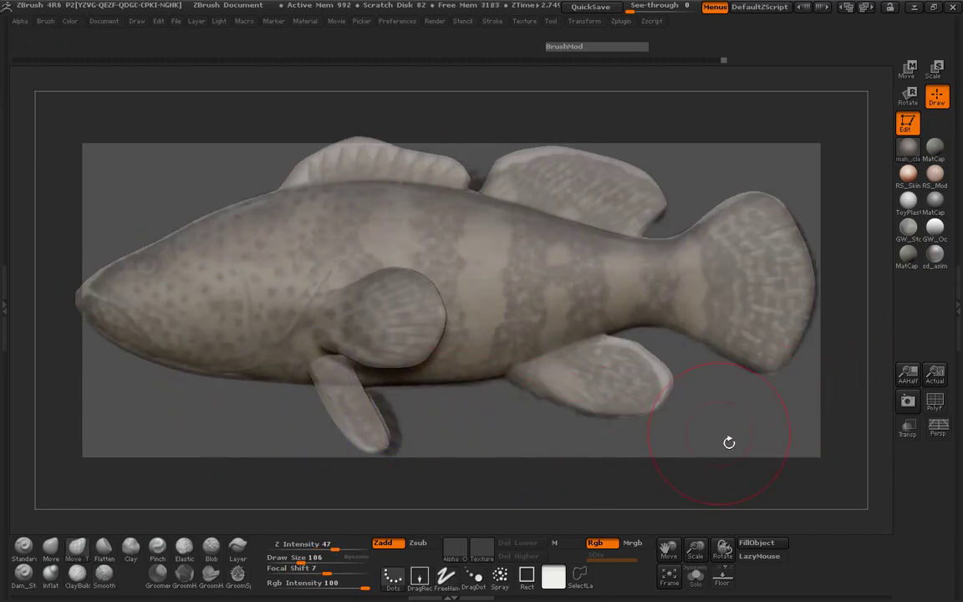
{"action": "left_click_drag", "start_coordinate": [731, 432], "coordinate": [733, 432], "text": "alt"}
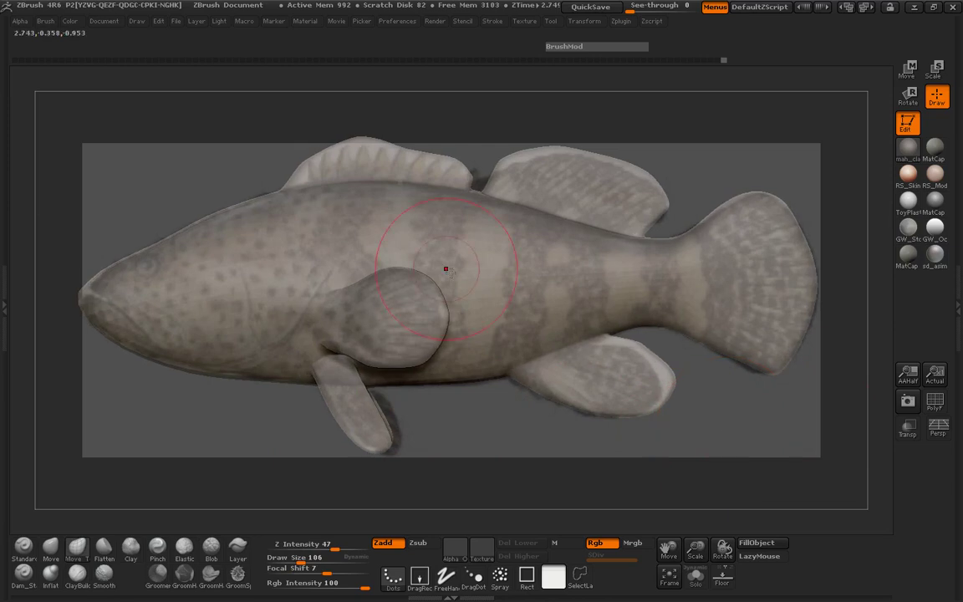
Save the fish tool as GrouperDyna in the Fish 2 folder.
{"action": "left_click", "coordinate": [550, 22]}
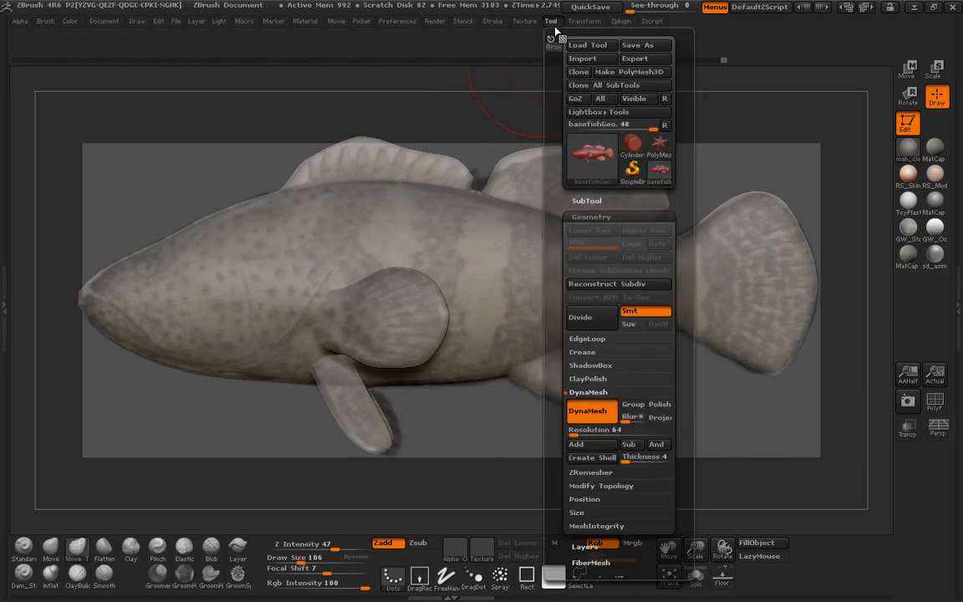
{"action": "left_click", "coordinate": [638, 44]}
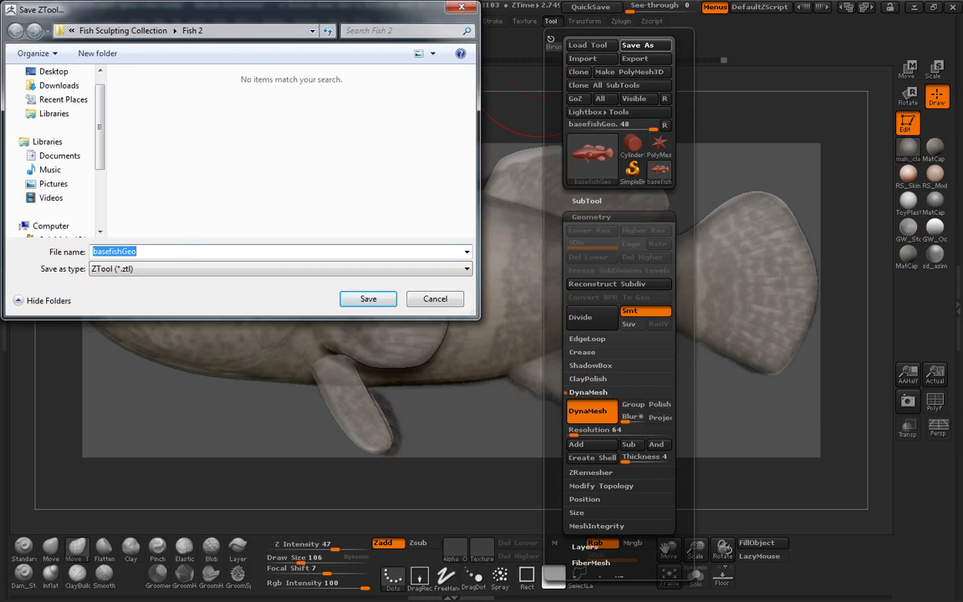
{"action": "type", "text": "GrouperD"}
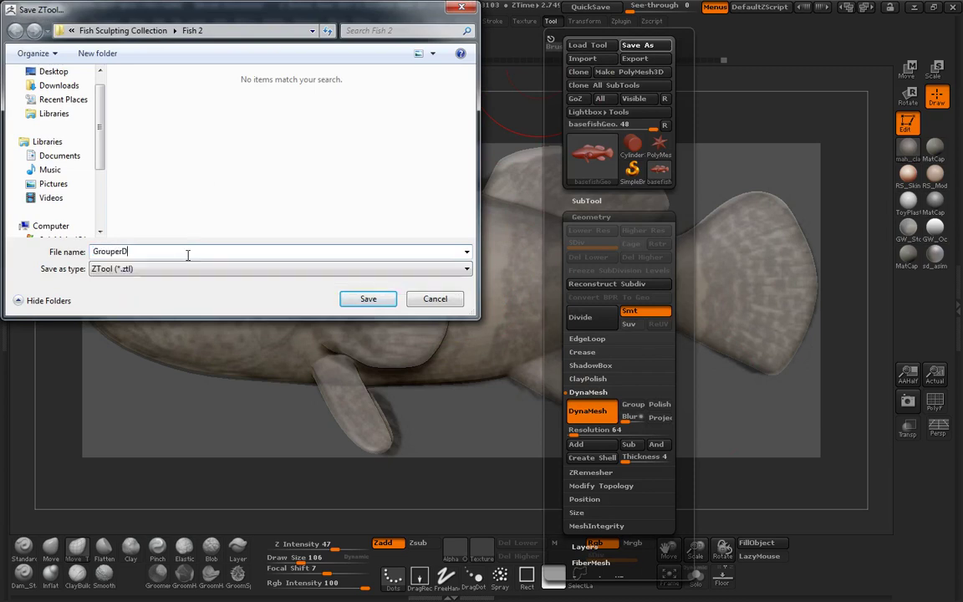
{"action": "type", "text": "yna"}
{"action": "key", "text": "Return"}
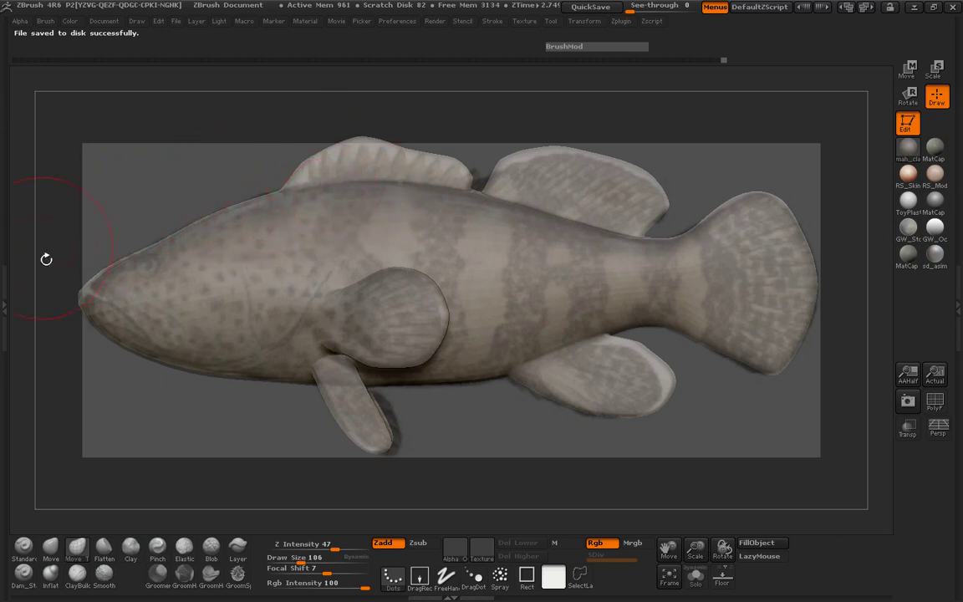
Open the ZRemesher settings beside the canvas and remesh the fish with a Target Polygons Count of 100.
{"action": "left_click", "coordinate": [8, 242]}
{"action": "left_click", "coordinate": [50, 370]}
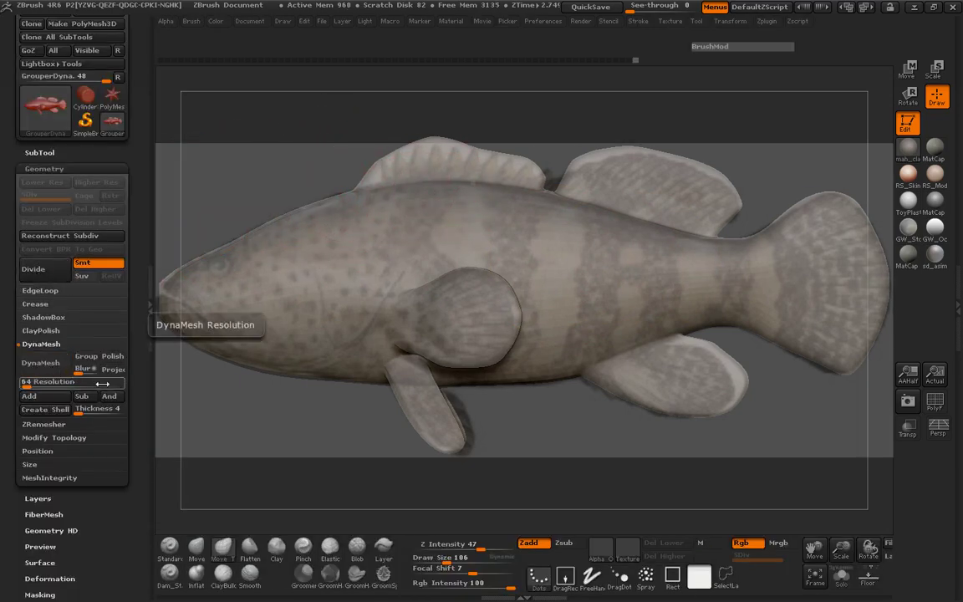
{"action": "left_click_drag", "start_coordinate": [135, 396], "coordinate": [126, 332]}
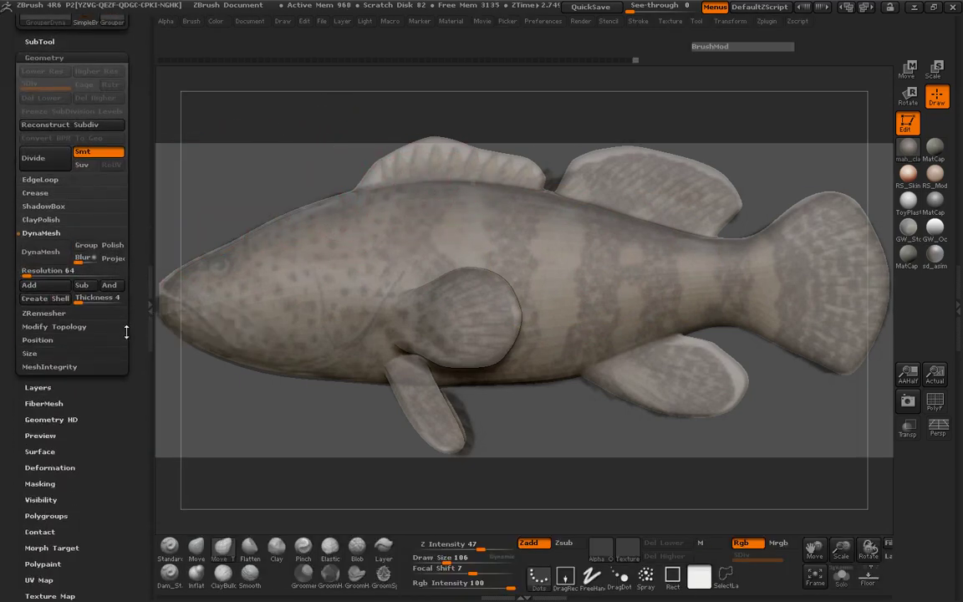
{"action": "left_click", "coordinate": [50, 314]}
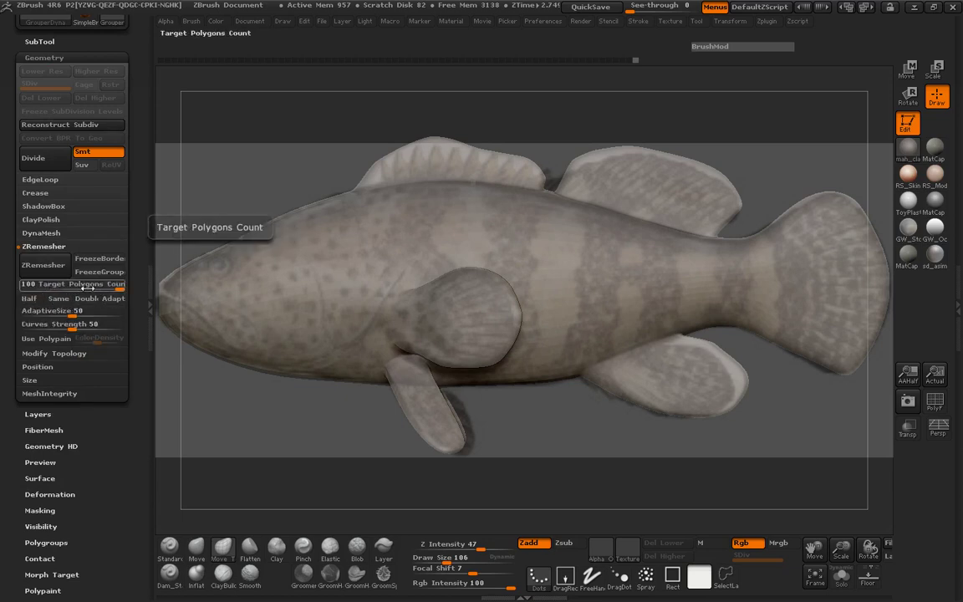
{"action": "key", "text": "Return"}
{"action": "left_click", "coordinate": [43, 265]}
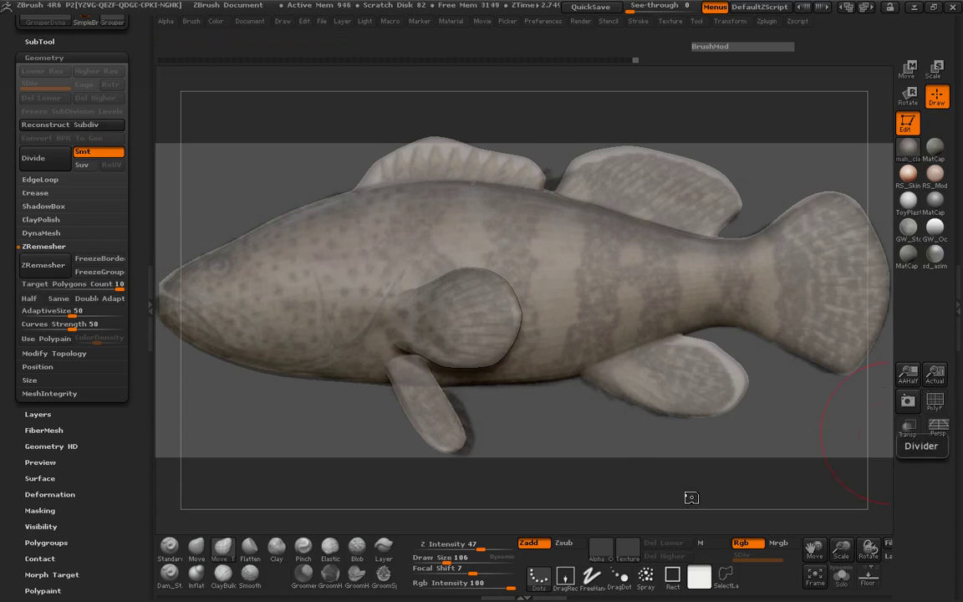
Display the PolyFrame wireframe on the fish and check the current tool's polygon information.
{"action": "left_click", "coordinate": [936, 409]}
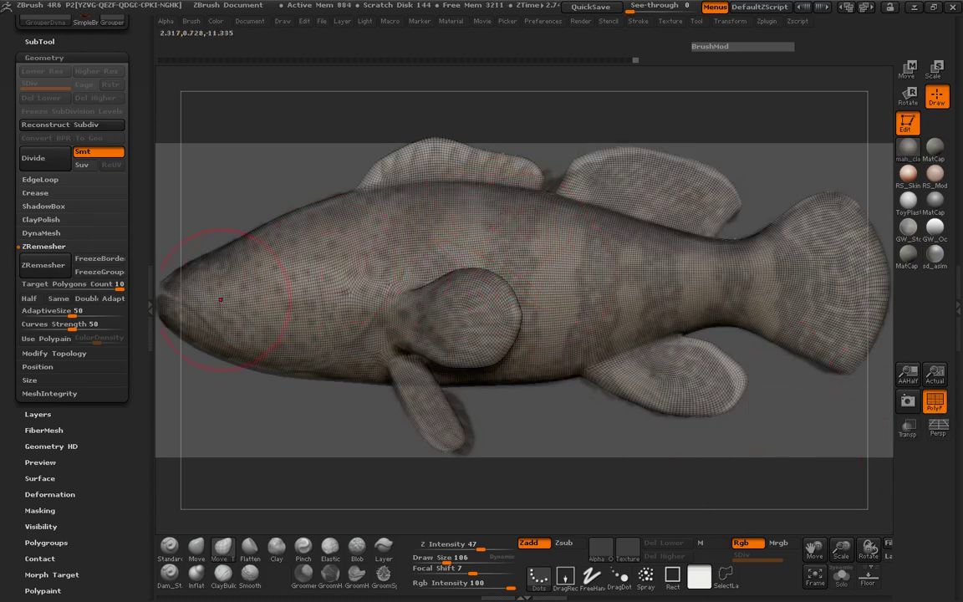
{"action": "left_click_drag", "start_coordinate": [131, 157], "coordinate": [142, 247]}
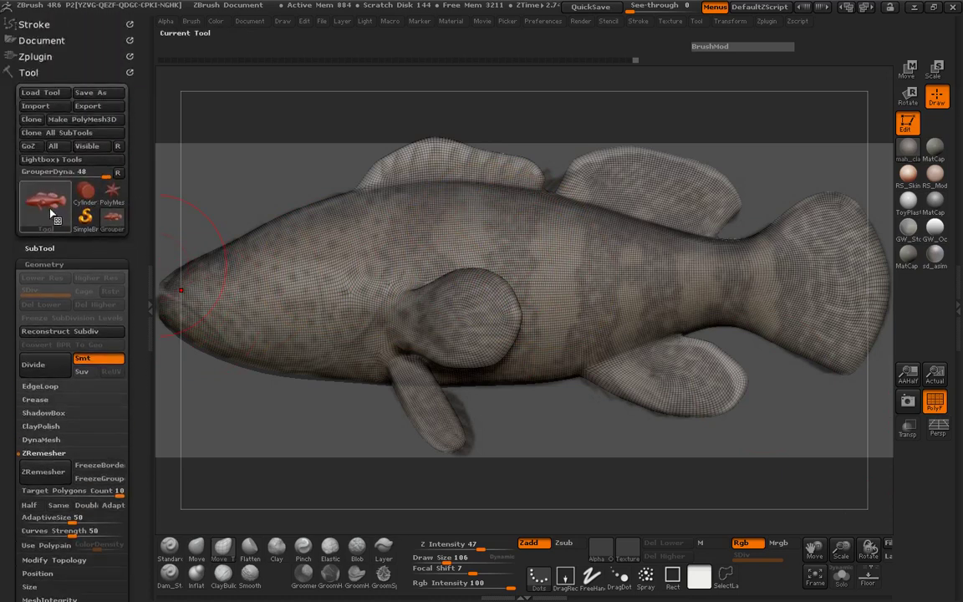
{"action": "mouse_move", "coordinate": [49, 210]}
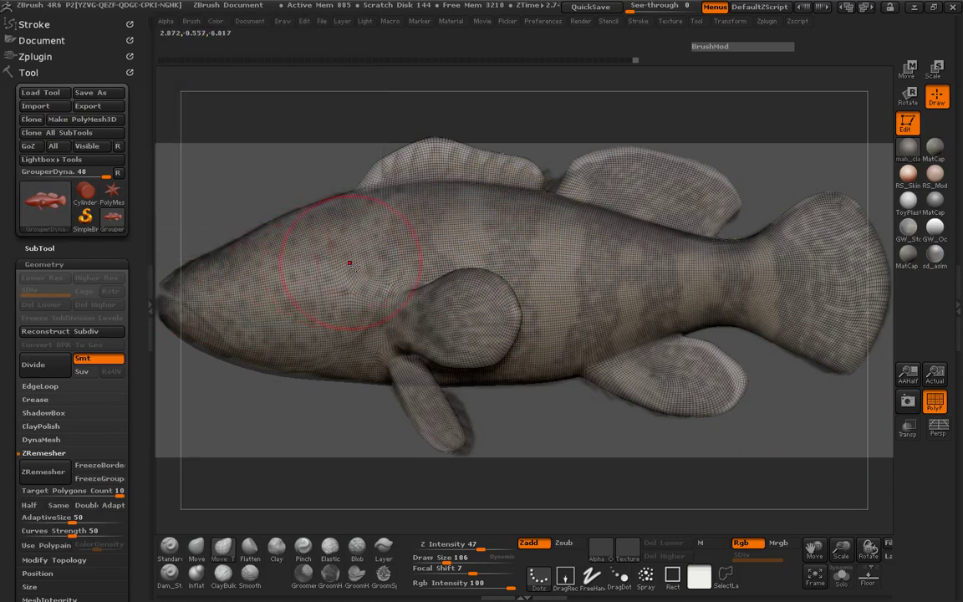
Enable ZRemesher's Half option and remesh the fish three times to reduce its polygons.
{"action": "scroll", "coordinate": [88, 410], "scroll_direction": "down", "scroll_amount": 5}
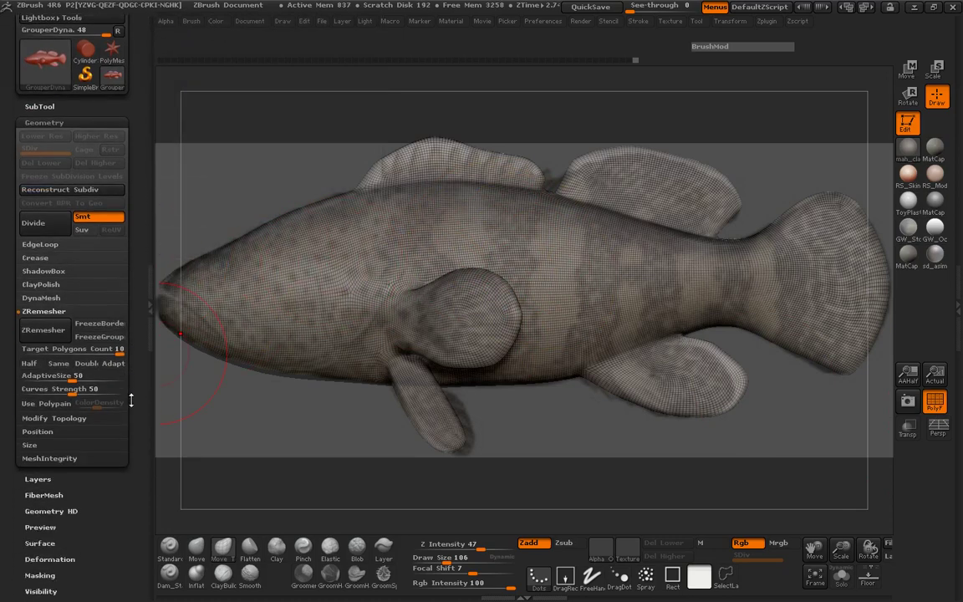
{"action": "left_click", "coordinate": [31, 363]}
{"action": "left_click", "coordinate": [42, 329]}
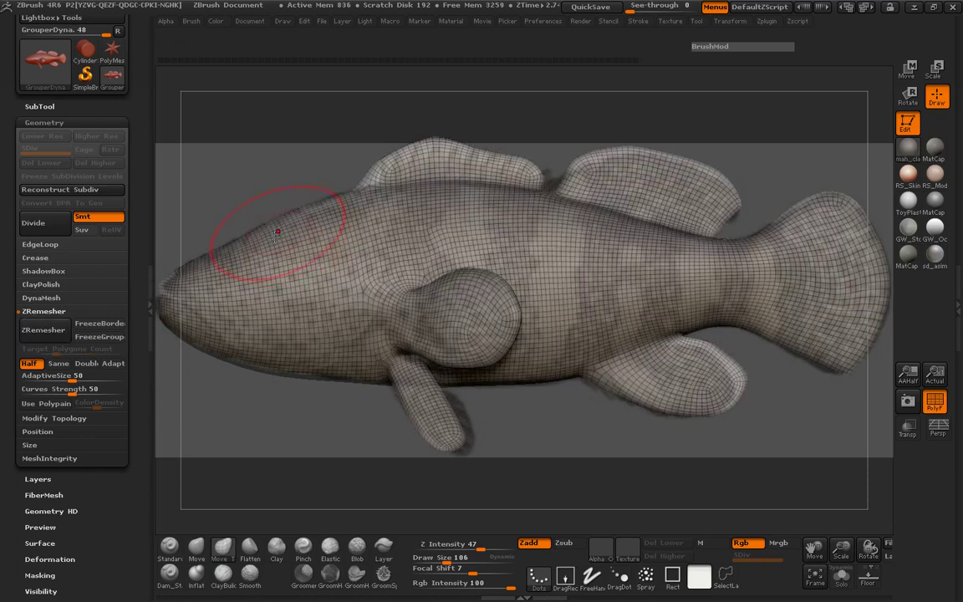
{"action": "mouse_move", "coordinate": [51, 67]}
{"action": "left_click", "coordinate": [42, 329]}
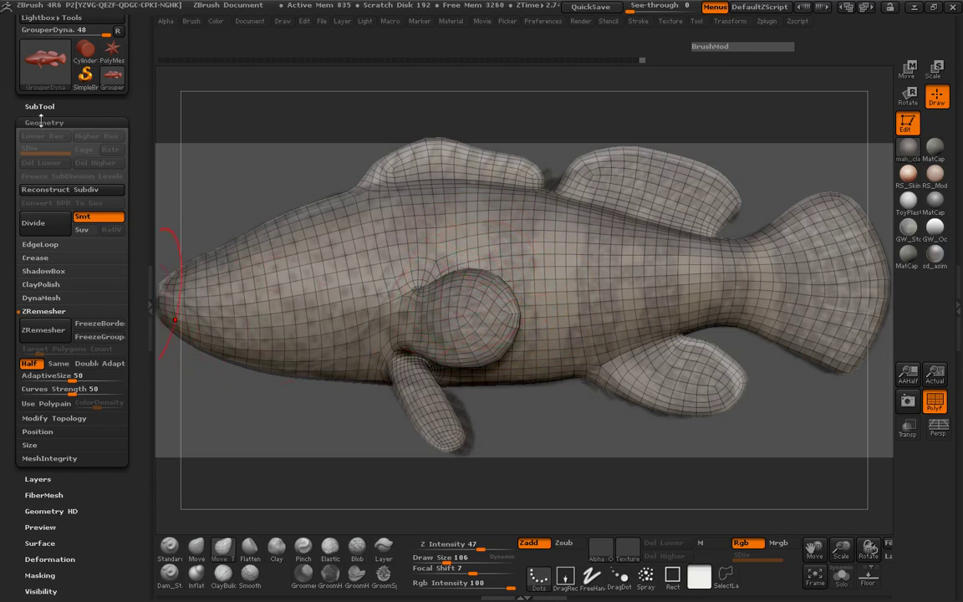
{"action": "mouse_move", "coordinate": [38, 79]}
{"action": "left_click", "coordinate": [43, 330]}
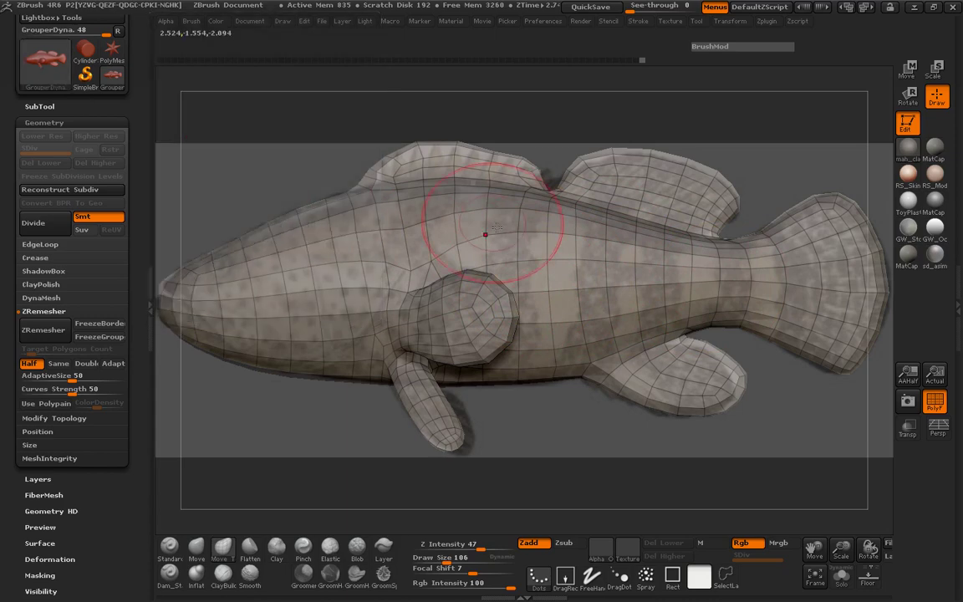
Collapse the side tray and send the remeshed grouper to Maya with GoZ.
{"action": "left_click", "coordinate": [158, 297]}
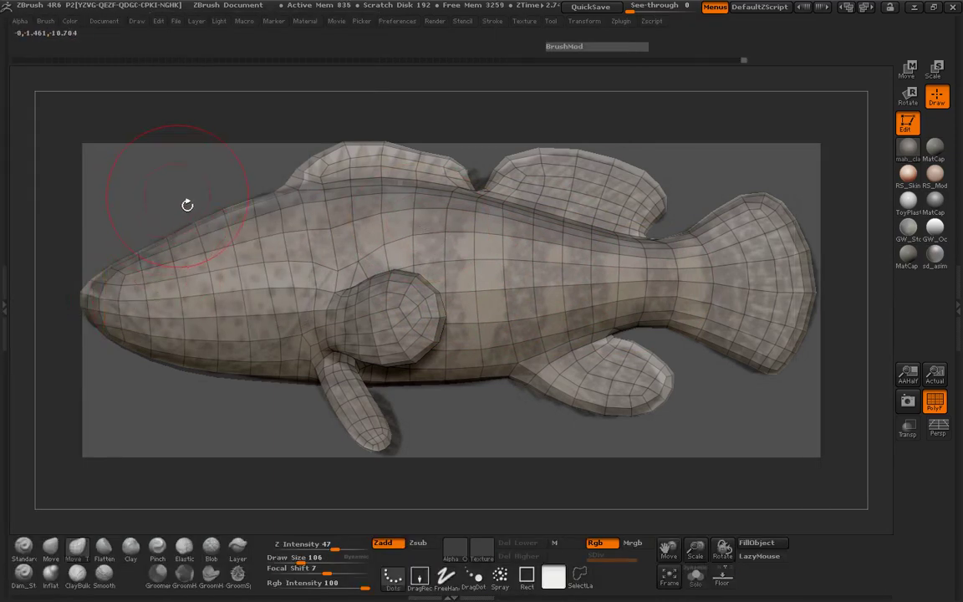
{"action": "left_click", "coordinate": [550, 22]}
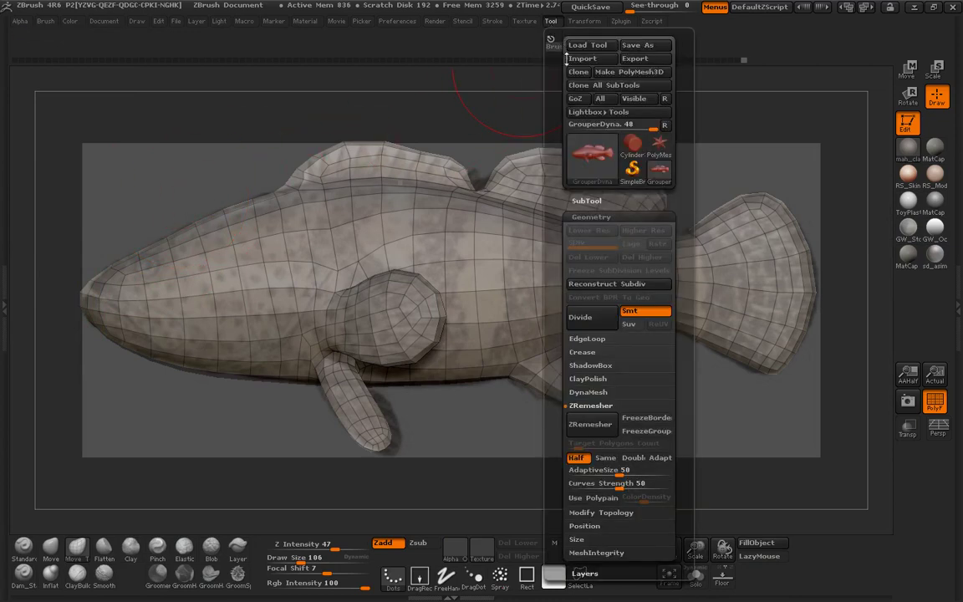
{"action": "left_click", "coordinate": [576, 100]}
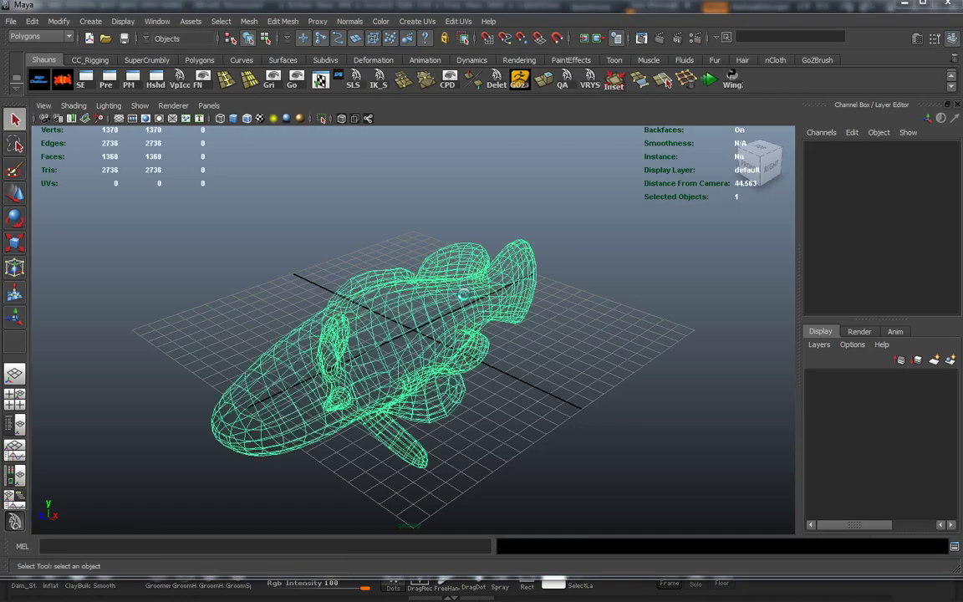
{"action": "left_click", "coordinate": [922, 5]}
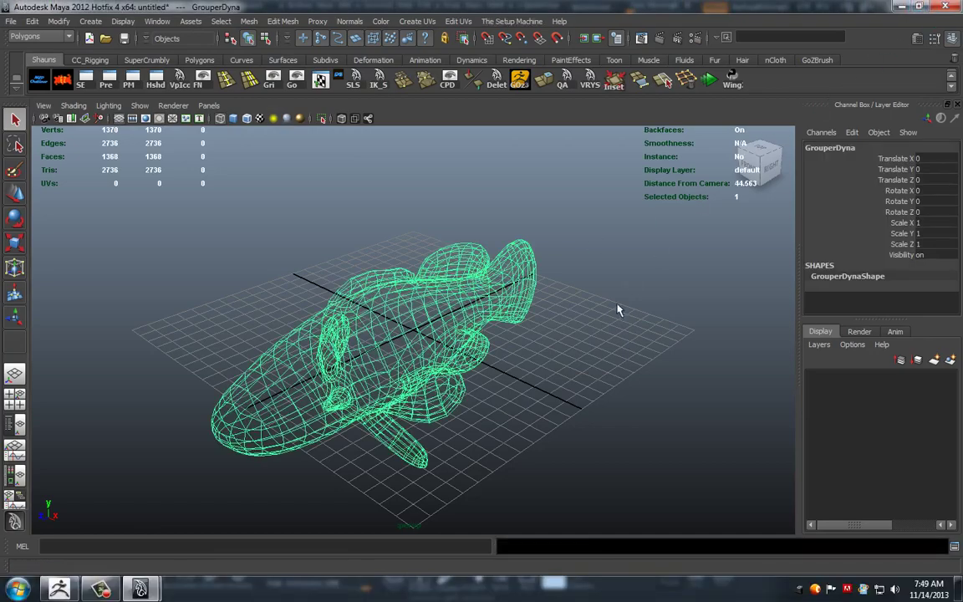
Inspect the grouper's wireframe in Maya, undo the accidental move, and send the mesh back to ZBrush with GoZ.
{"action": "left_click_drag", "start_coordinate": [505, 357], "coordinate": [470, 350], "text": "alt"}
{"action": "mouse_move", "coordinate": [425, 320]}
{"action": "left_mouse_down", "text": "alt"}
{"action": "mouse_move", "coordinate": [428, 312]}
{"action": "mouse_move", "coordinate": [462, 364]}
{"action": "mouse_move", "coordinate": [577, 354]}
{"action": "mouse_move", "coordinate": [481, 369]}
{"action": "mouse_move", "coordinate": [456, 354]}
{"action": "mouse_move", "coordinate": [434, 382]}
{"action": "mouse_move", "coordinate": [475, 346]}
{"action": "mouse_move", "coordinate": [422, 331]}
{"action": "left_mouse_up", "text": "alt"}
{"action": "key", "text": "w"}
{"action": "key", "text": "ctrl+z"}
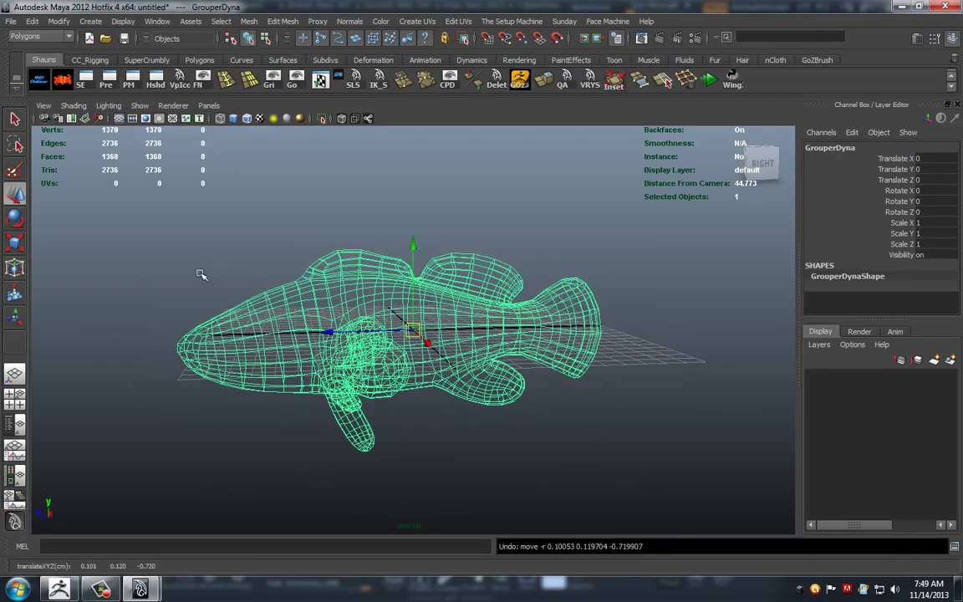
{"action": "left_click_drag", "start_coordinate": [201, 275], "coordinate": [272, 299], "text": "alt"}
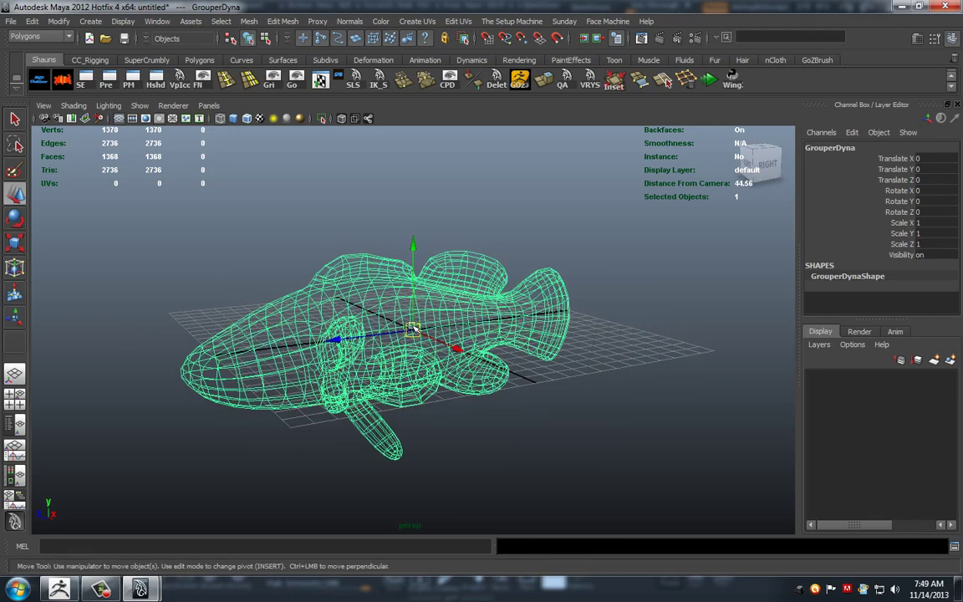
{"action": "left_click_drag", "start_coordinate": [413, 327], "coordinate": [450, 339], "text": "alt"}
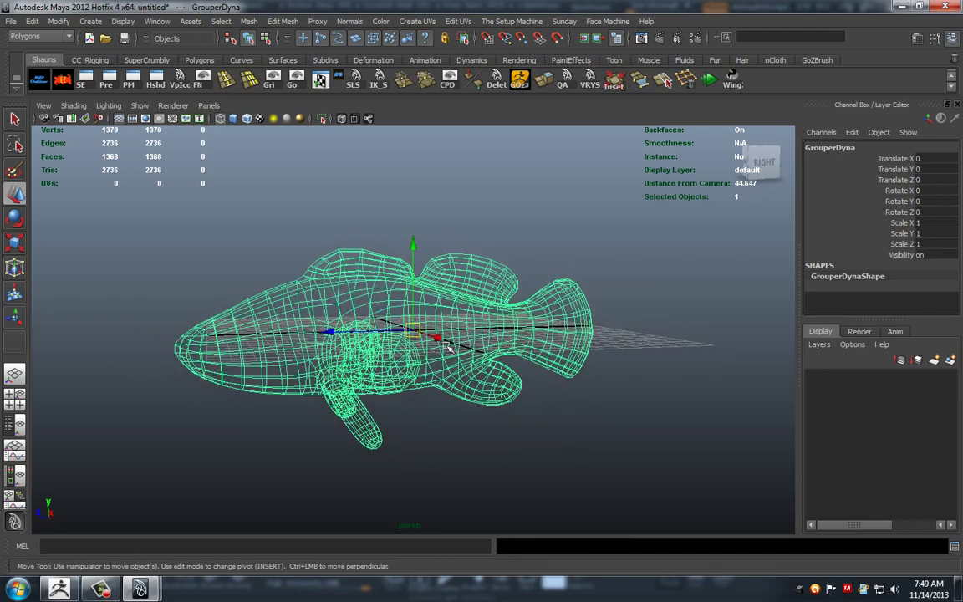
{"action": "left_click", "coordinate": [522, 84]}
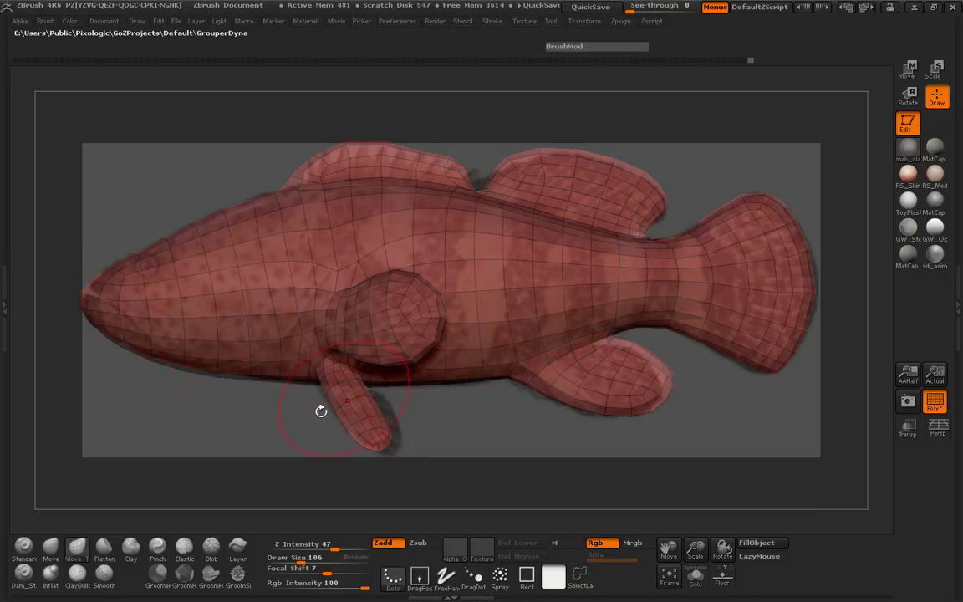
Adjust the anal fin and tail outlines to the reference using the Move Topological brush at Draw Size 106.
{"action": "key", "text": "space"}
{"action": "left_click", "coordinate": [228, 364]}
{"action": "left_click_drag", "start_coordinate": [144, 412], "coordinate": [239, 397]}
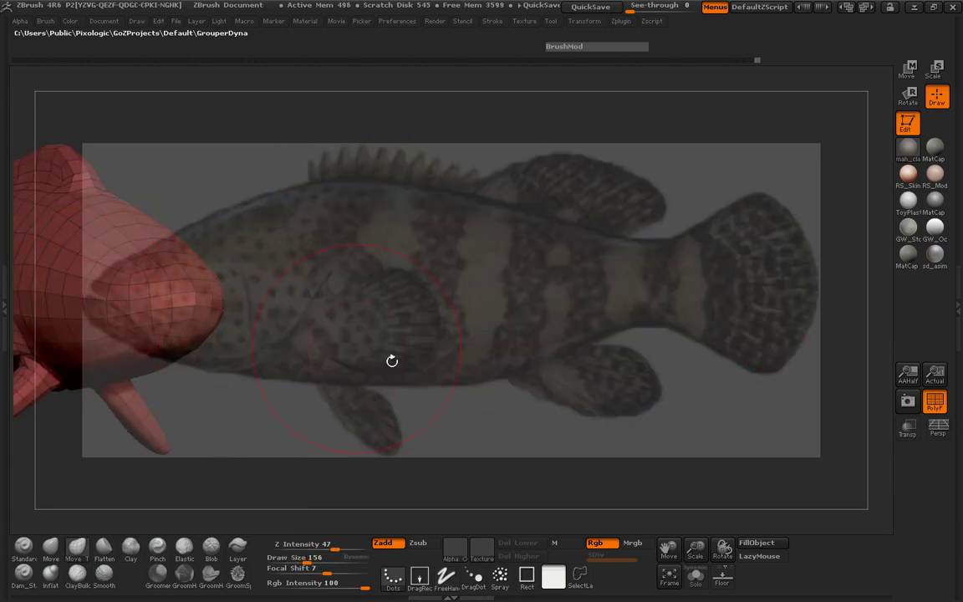
{"action": "left_click_drag", "start_coordinate": [409, 364], "coordinate": [365, 369]}
{"action": "key", "text": "space"}
{"action": "left_click", "coordinate": [545, 401]}
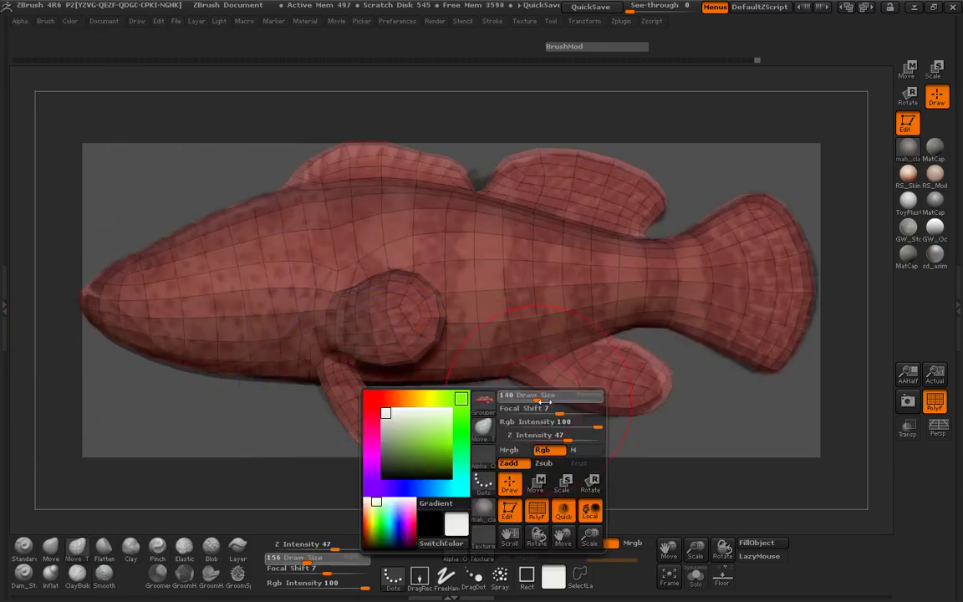
{"action": "left_click_drag", "start_coordinate": [545, 401], "coordinate": [588, 416]}
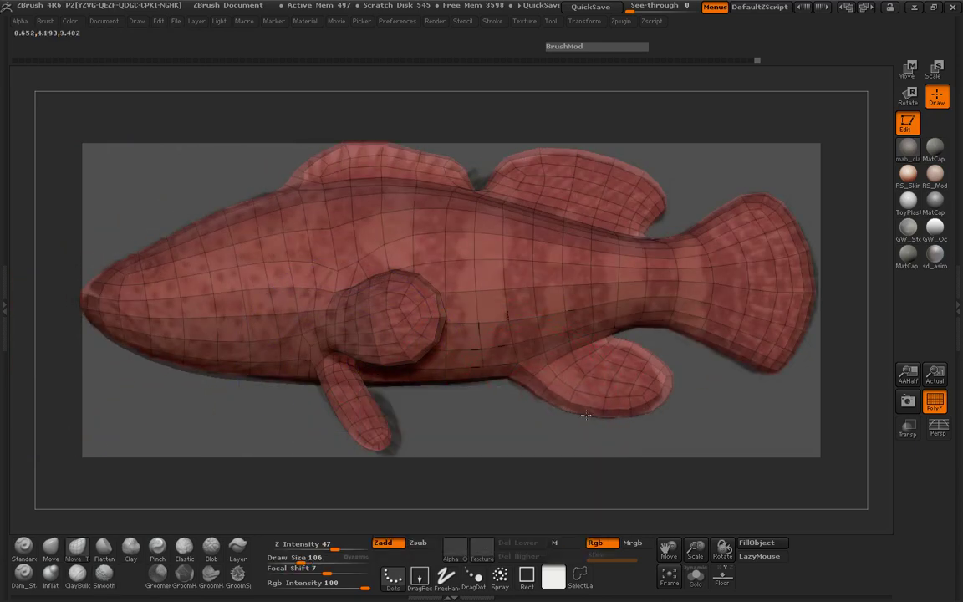
{"action": "left_click_drag", "start_coordinate": [670, 383], "coordinate": [659, 382]}
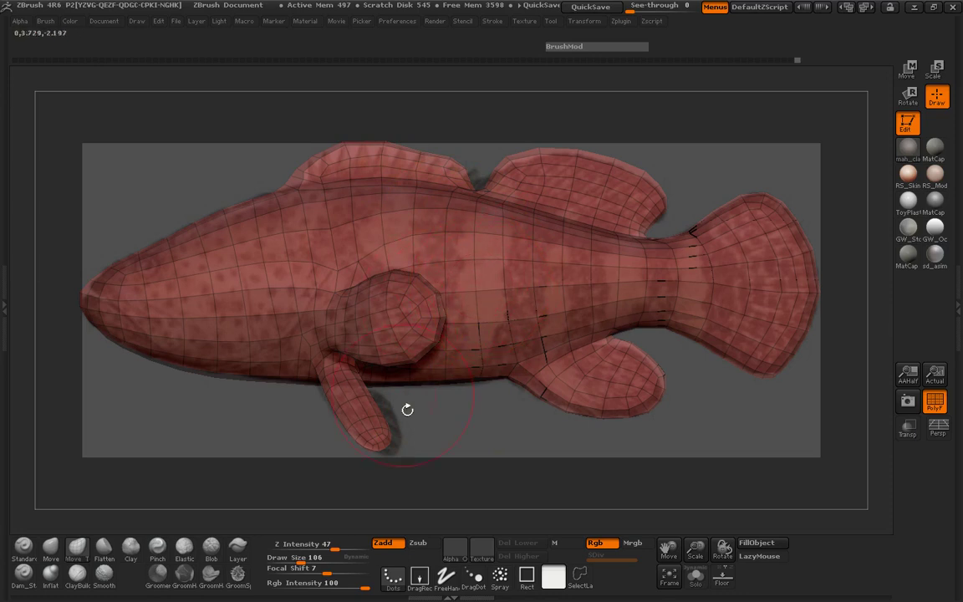
Reshape the pelvic fin and both dorsal fins against the reference using the Move Topological brush at Draw Size 97.
{"action": "key", "text": "space"}
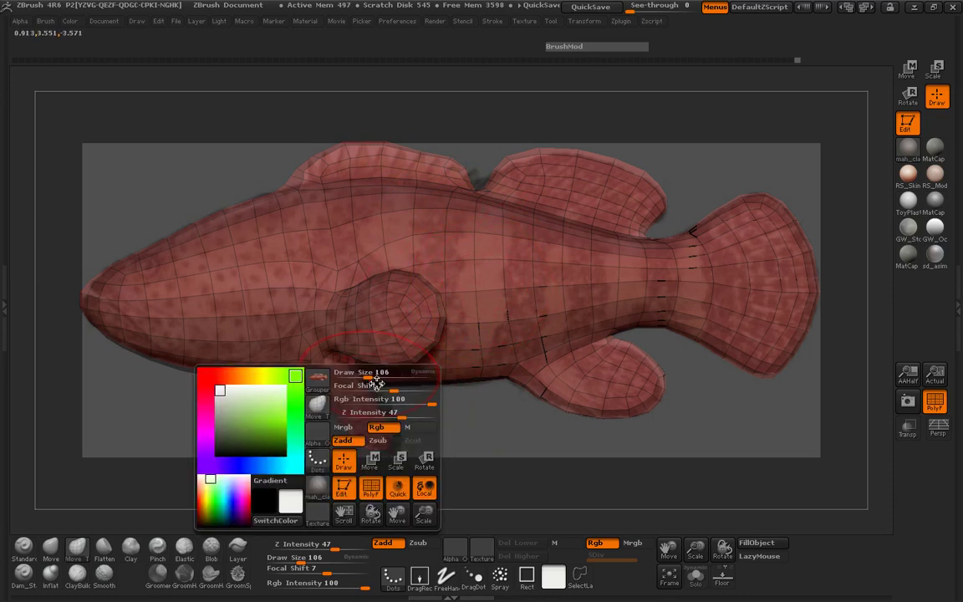
{"action": "left_click_drag", "start_coordinate": [376, 380], "coordinate": [372, 377]}
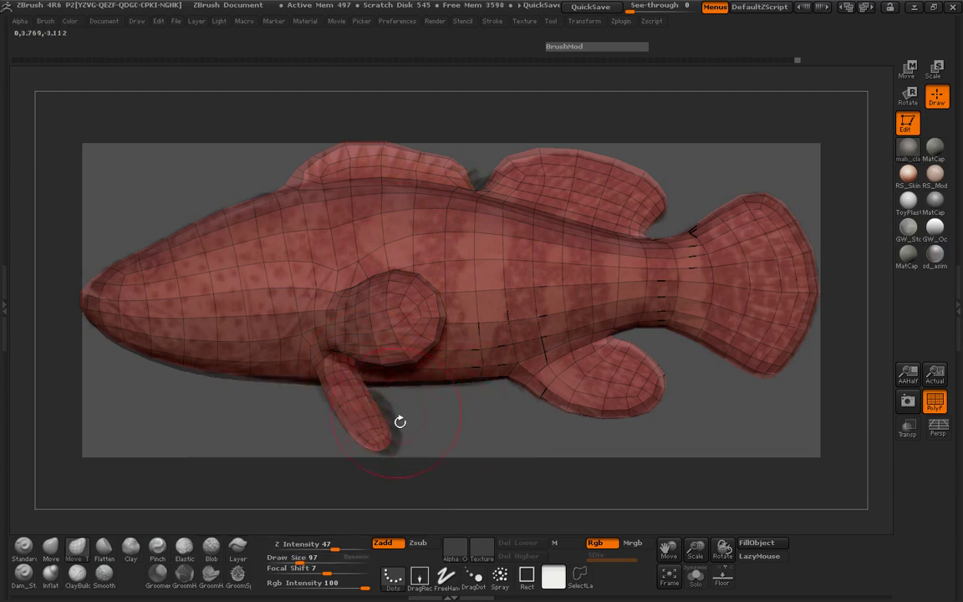
{"action": "mouse_move", "coordinate": [382, 414]}
{"action": "left_mouse_down"}
{"action": "mouse_move", "coordinate": [396, 414]}
{"action": "mouse_move", "coordinate": [393, 433]}
{"action": "left_mouse_up"}
{"action": "left_click_drag", "start_coordinate": [326, 387], "coordinate": [340, 395]}
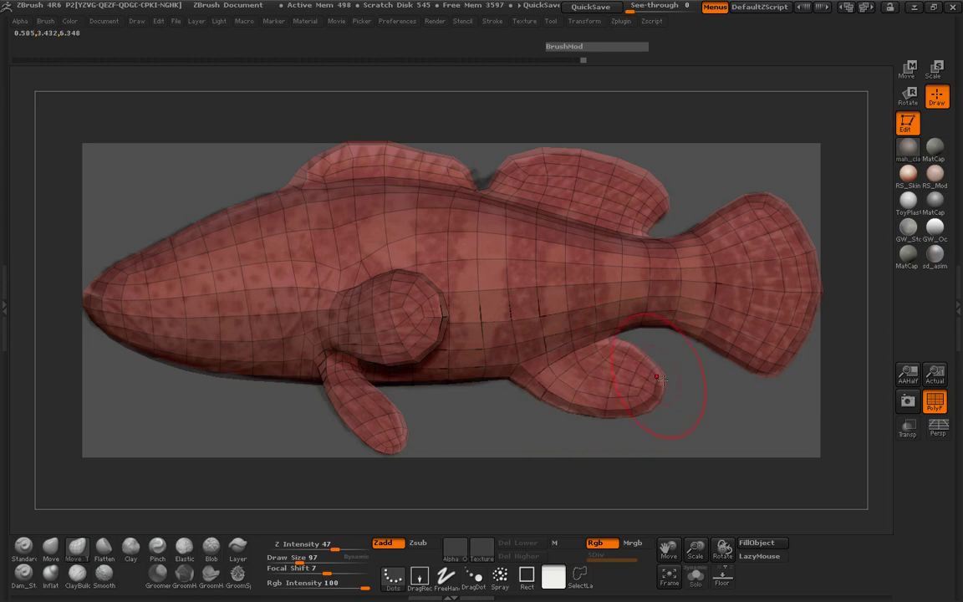
{"action": "left_click_drag", "start_coordinate": [666, 203], "coordinate": [671, 207]}
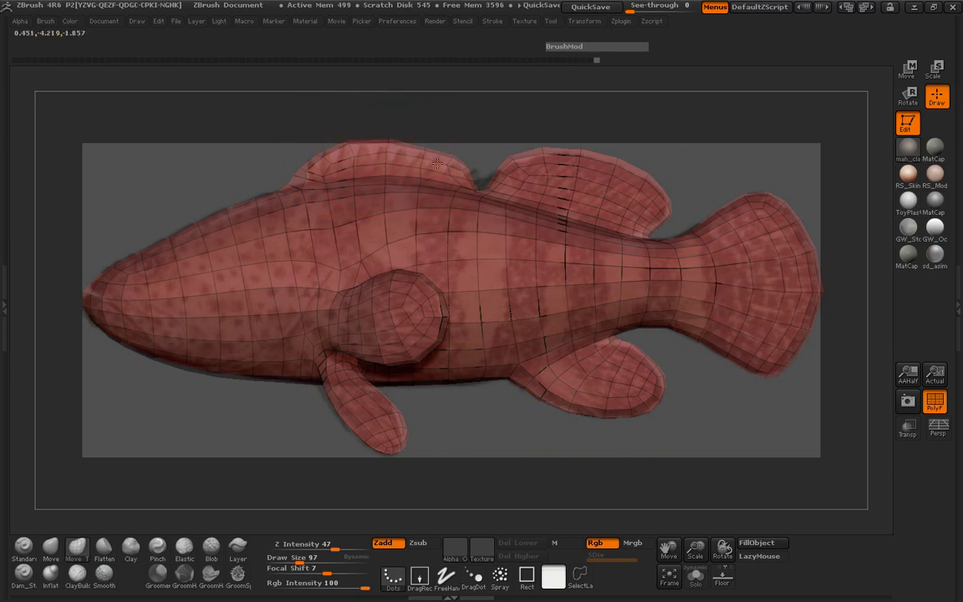
{"action": "left_click_drag", "start_coordinate": [436, 163], "coordinate": [386, 158]}
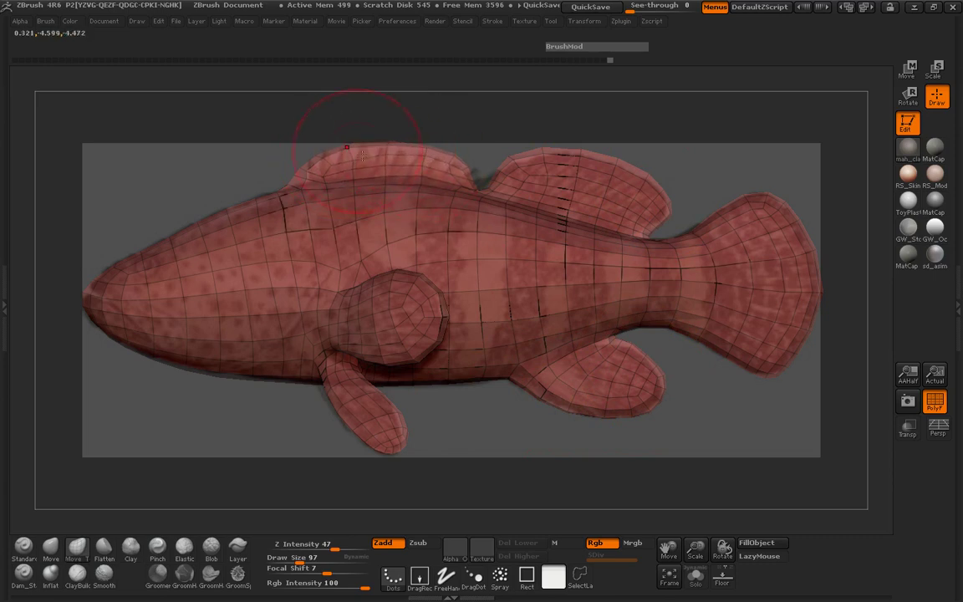
Subdivide the fish to SDiv 3 and refine the fin outlines with Draw Size 88 and 46.
{"action": "key", "text": "ctrl+d"}
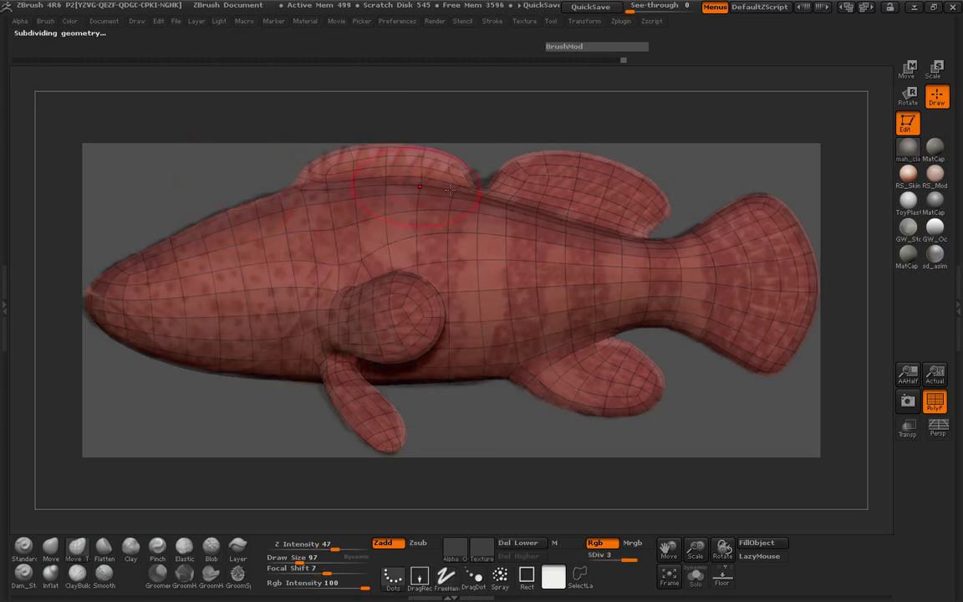
{"action": "key", "text": "space"}
{"action": "left_click", "coordinate": [532, 177]}
{"action": "left_click_drag", "start_coordinate": [688, 215], "coordinate": [685, 217]}
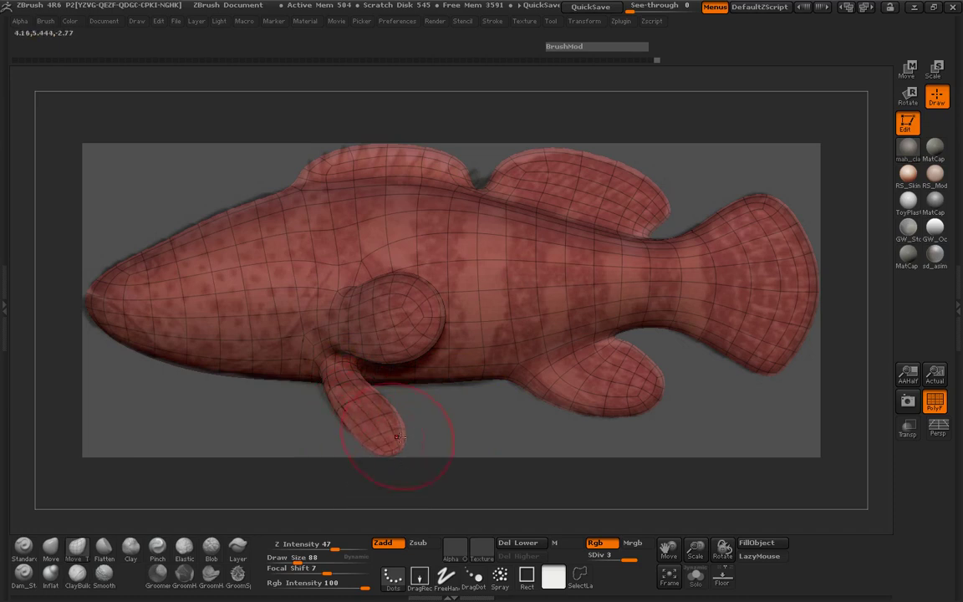
{"action": "key", "text": "s"}
{"action": "left_click_drag", "start_coordinate": [424, 311], "coordinate": [428, 314]}
{"action": "key", "text": "s"}
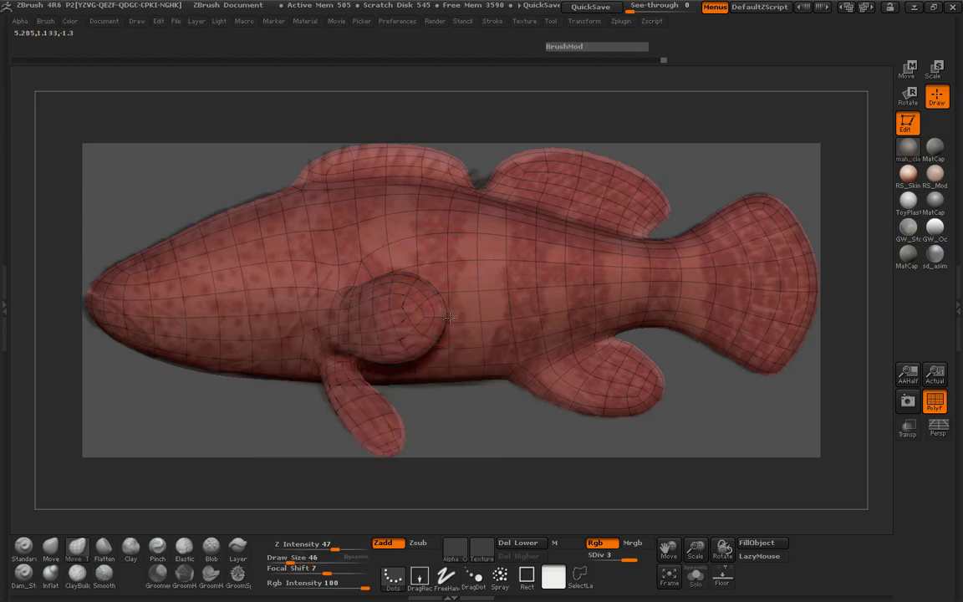
Turn off the PolyFrame wireframe and hide the Spotlight reference with the fish seen from above.
{"action": "left_click_drag", "start_coordinate": [509, 419], "coordinate": [364, 371]}
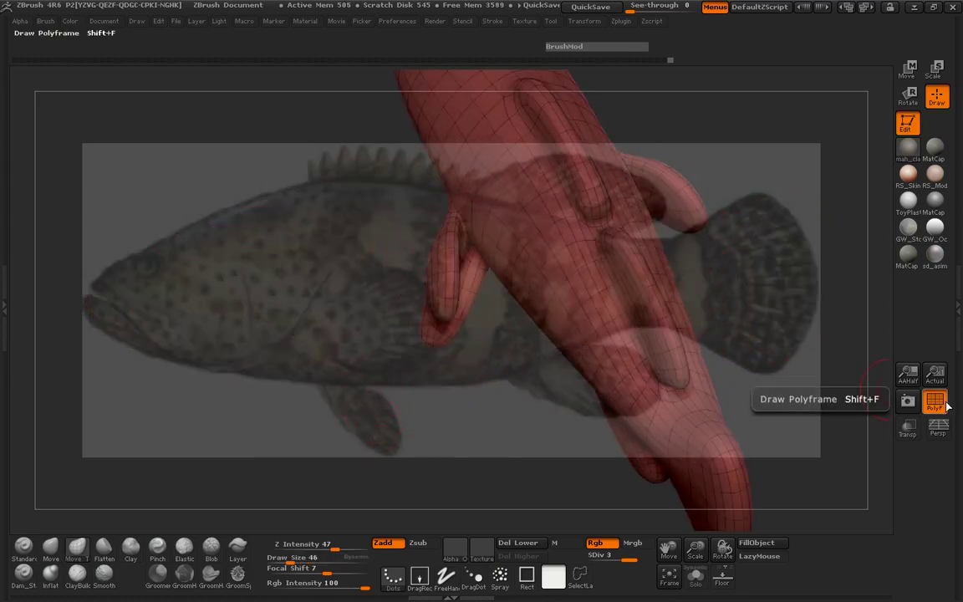
{"action": "left_click", "coordinate": [943, 405]}
{"action": "left_click_drag", "start_coordinate": [286, 357], "coordinate": [286, 358], "text": "shift"}
{"action": "key", "text": "shift+z"}
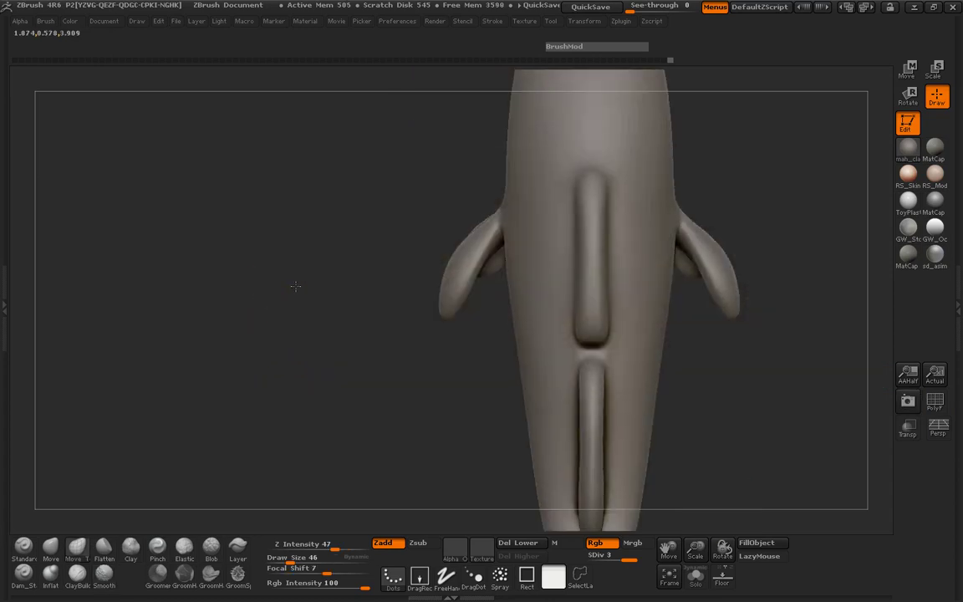
Push the pectoral fins into shape from above and below using the Move Topological brush at Draw Size 76.
{"action": "left_click_drag", "start_coordinate": [294, 286], "coordinate": [342, 295]}
{"action": "key", "text": "space"}
{"action": "left_click_drag", "start_coordinate": [479, 295], "coordinate": [484, 295]}
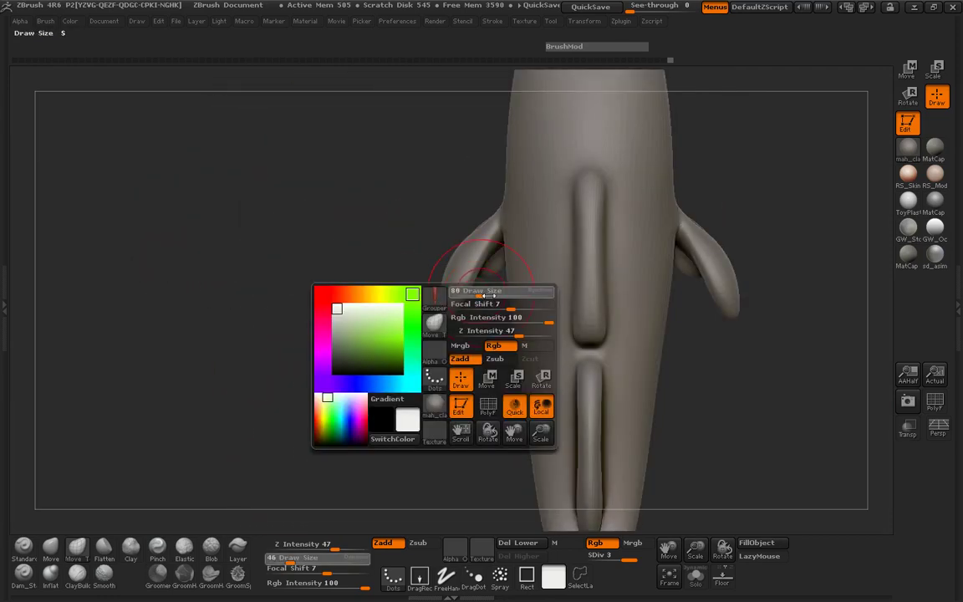
{"action": "left_click_drag", "start_coordinate": [455, 258], "coordinate": [464, 273]}
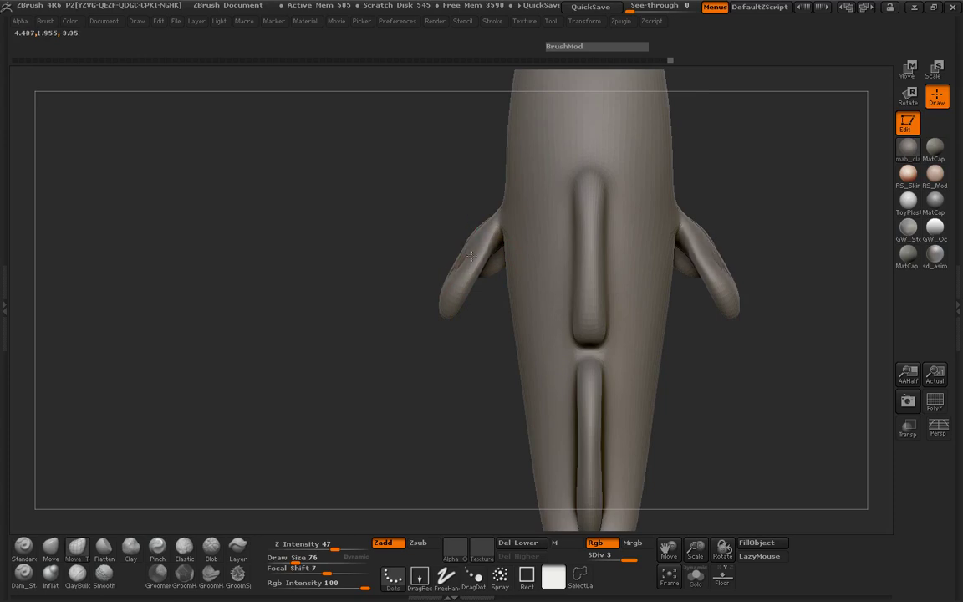
{"action": "mouse_move", "coordinate": [399, 243]}
{"action": "left_mouse_down"}
{"action": "mouse_move", "coordinate": [623, 262]}
{"action": "mouse_move", "coordinate": [623, 245]}
{"action": "mouse_move", "coordinate": [620, 253]}
{"action": "left_mouse_up"}
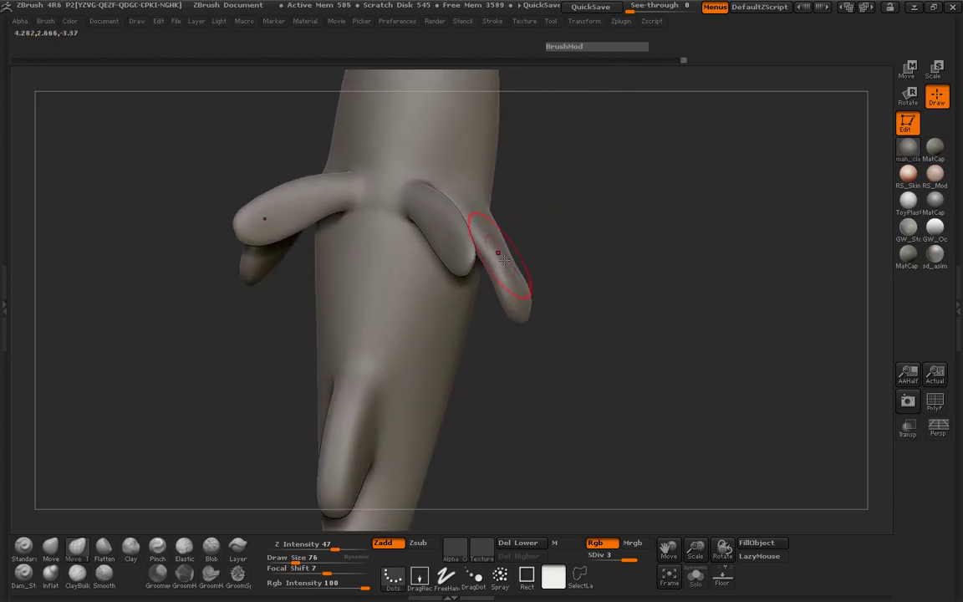
{"action": "left_click_drag", "start_coordinate": [505, 252], "coordinate": [506, 254]}
{"action": "mouse_move", "coordinate": [598, 286]}
{"action": "left_mouse_down"}
{"action": "mouse_move", "coordinate": [548, 291]}
{"action": "mouse_move", "coordinate": [518, 258]}
{"action": "left_mouse_up"}
{"action": "left_click_drag", "start_coordinate": [635, 269], "coordinate": [535, 298]}
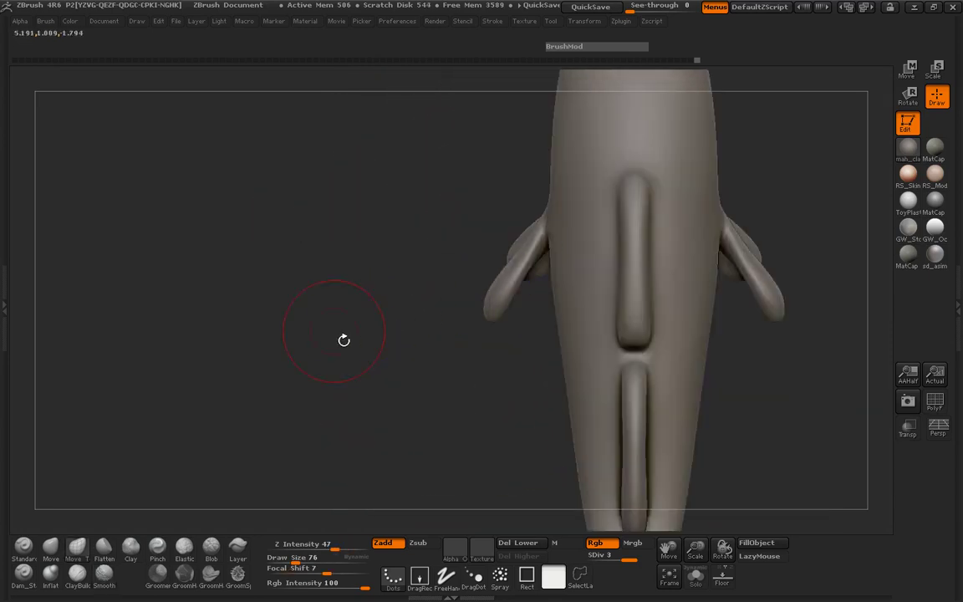
Check the pectoral fins from several angles and adjust the curve near their base with the Move Topological brush.
{"action": "left_click_drag", "start_coordinate": [341, 338], "coordinate": [428, 276]}
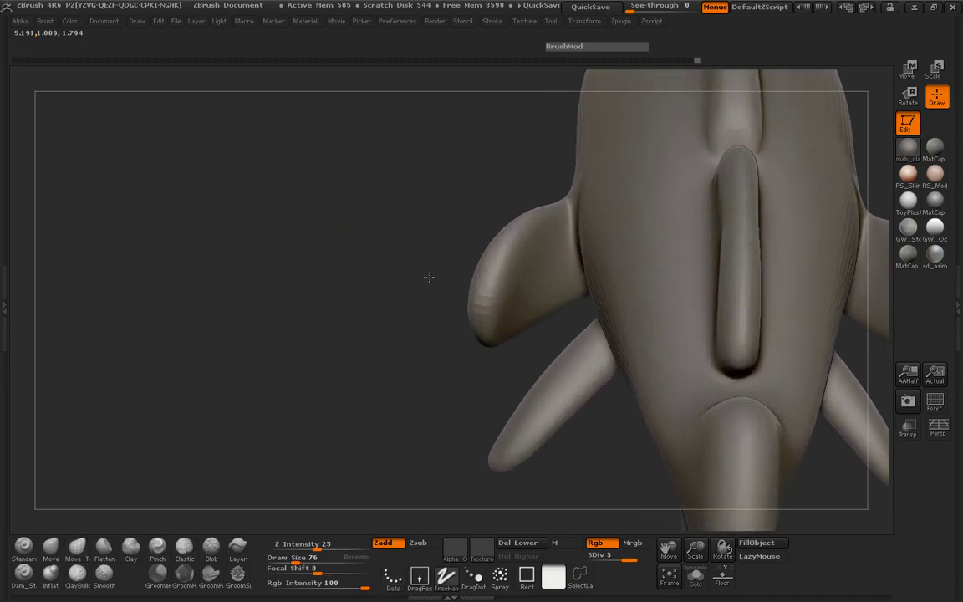
{"action": "left_click_drag", "start_coordinate": [335, 286], "coordinate": [381, 298]}
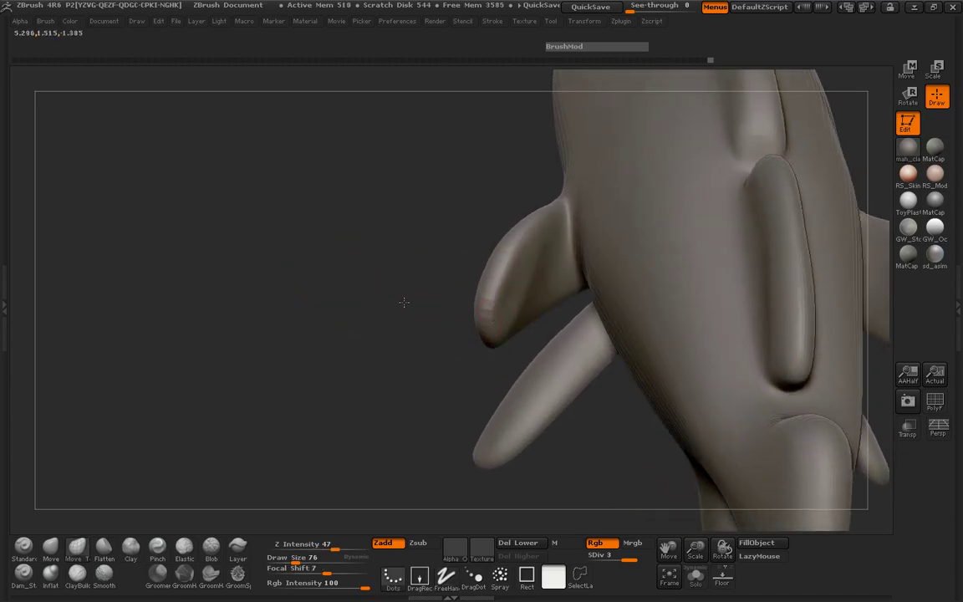
{"action": "left_click_drag", "start_coordinate": [403, 301], "coordinate": [519, 306]}
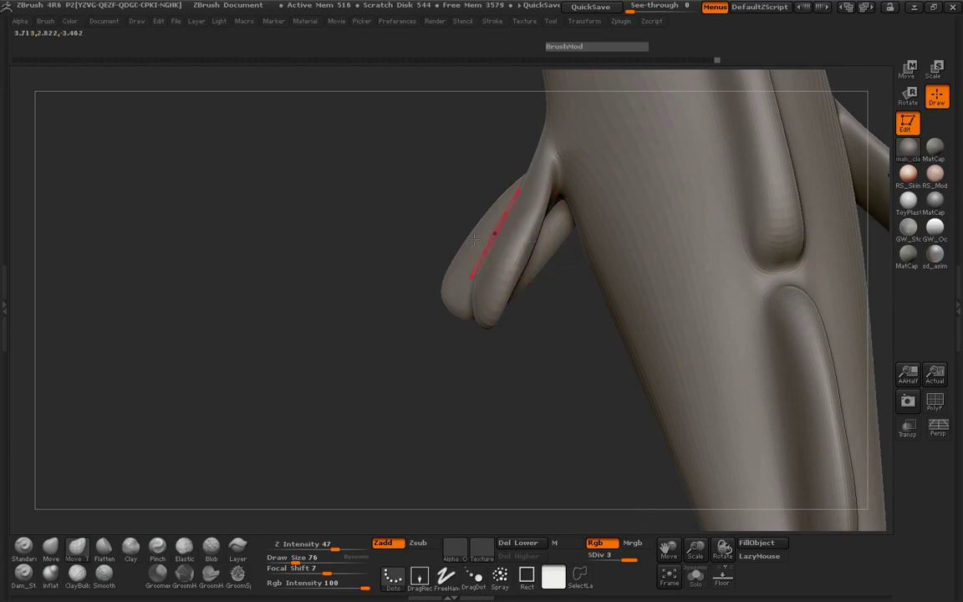
{"action": "mouse_move", "coordinate": [416, 251]}
{"action": "left_mouse_down"}
{"action": "mouse_move", "coordinate": [556, 229]}
{"action": "mouse_move", "coordinate": [623, 203]}
{"action": "mouse_move", "coordinate": [648, 261]}
{"action": "mouse_move", "coordinate": [645, 296]}
{"action": "left_mouse_up"}
{"action": "left_click_drag", "start_coordinate": [509, 226], "coordinate": [499, 217]}
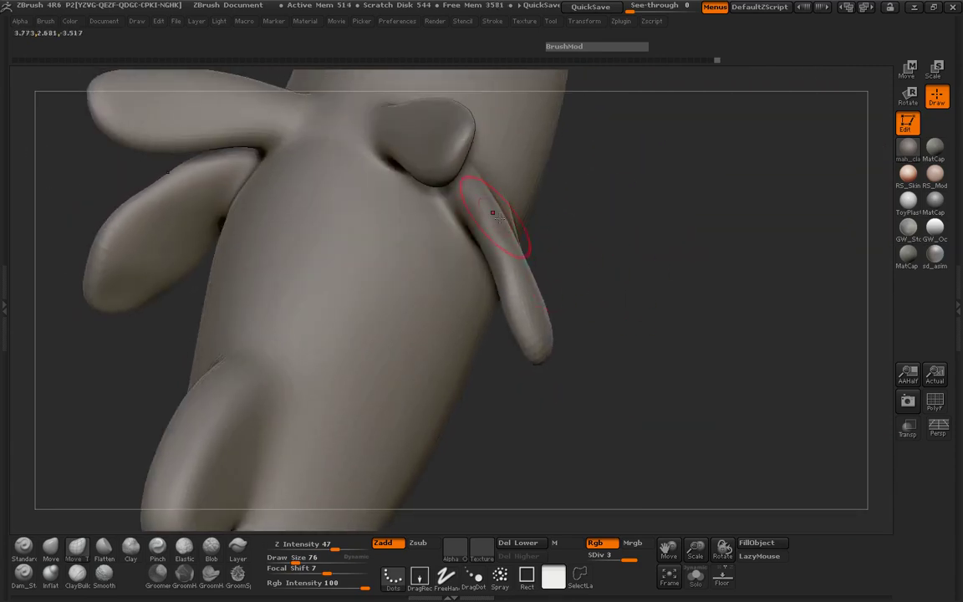
Smooth the surfaces of the pectoral fins at Z Intensity 63.
{"action": "left_click_drag", "start_coordinate": [593, 252], "coordinate": [720, 247]}
{"action": "left_click_drag", "start_coordinate": [532, 256], "coordinate": [505, 250], "text": "shift"}
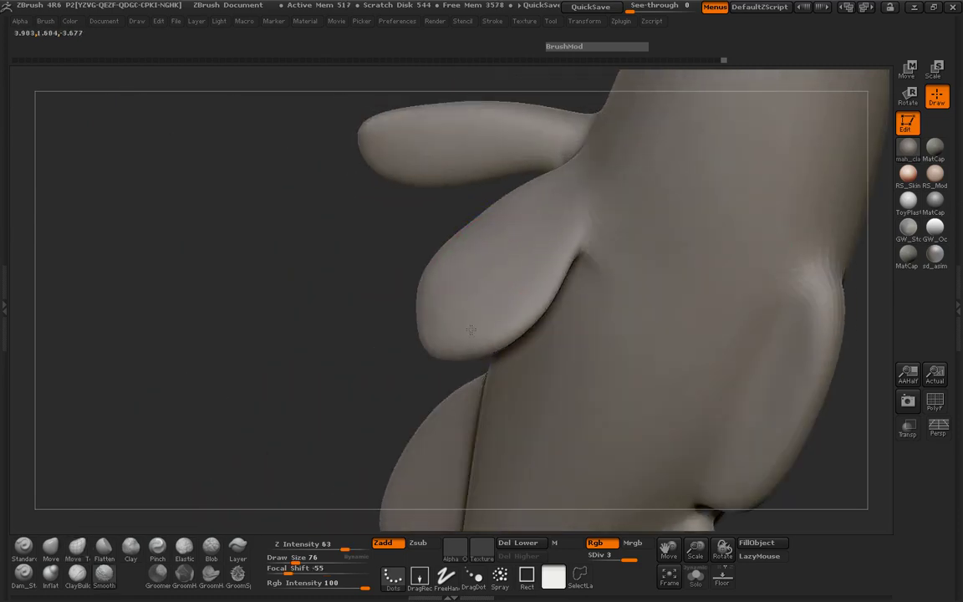
{"action": "left_click_drag", "start_coordinate": [280, 326], "coordinate": [447, 320]}
{"action": "left_click_drag", "start_coordinate": [520, 301], "coordinate": [511, 272], "text": "shift"}
{"action": "left_click_drag", "start_coordinate": [598, 302], "coordinate": [710, 303]}
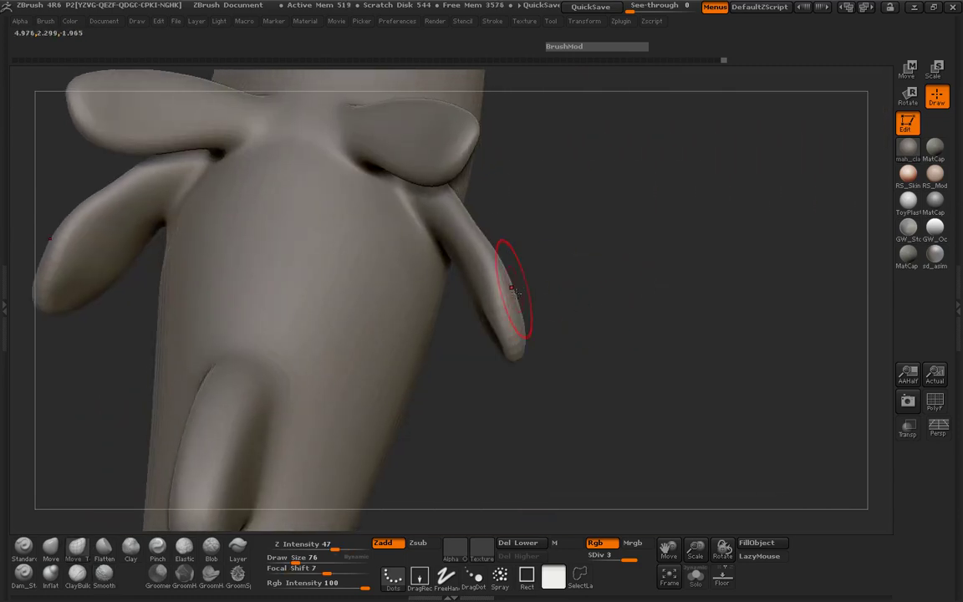
Nudge the middle and outer edge of the pectoral fins inward with the Move Topological brush.
{"action": "left_click_drag", "start_coordinate": [558, 298], "coordinate": [537, 297]}
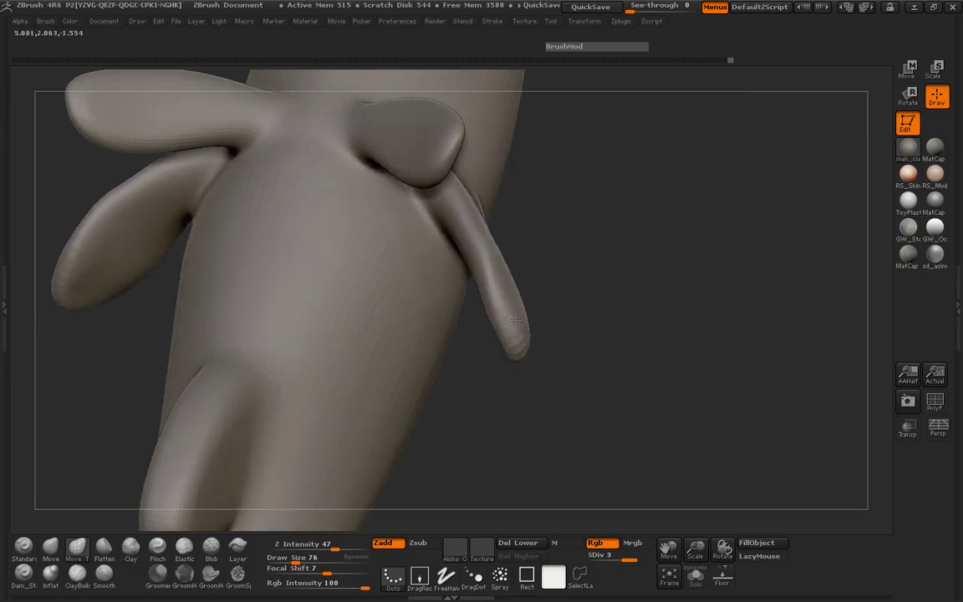
{"action": "left_click_drag", "start_coordinate": [486, 241], "coordinate": [478, 244]}
{"action": "left_click_drag", "start_coordinate": [531, 311], "coordinate": [580, 318]}
{"action": "mouse_move", "coordinate": [490, 310]}
{"action": "left_mouse_down"}
{"action": "mouse_move", "coordinate": [493, 299]}
{"action": "mouse_move", "coordinate": [470, 283]}
{"action": "left_mouse_up"}
Lower the Smooth brush's Z Intensity to 7 and lightly smooth the pectoral fins.
{"action": "mouse_move", "coordinate": [495, 339]}
{"action": "left_mouse_down"}
{"action": "mouse_move", "coordinate": [505, 353]}
{"action": "mouse_move", "coordinate": [385, 311]}
{"action": "mouse_move", "coordinate": [255, 242]}
{"action": "mouse_move", "coordinate": [287, 281]}
{"action": "left_mouse_up"}
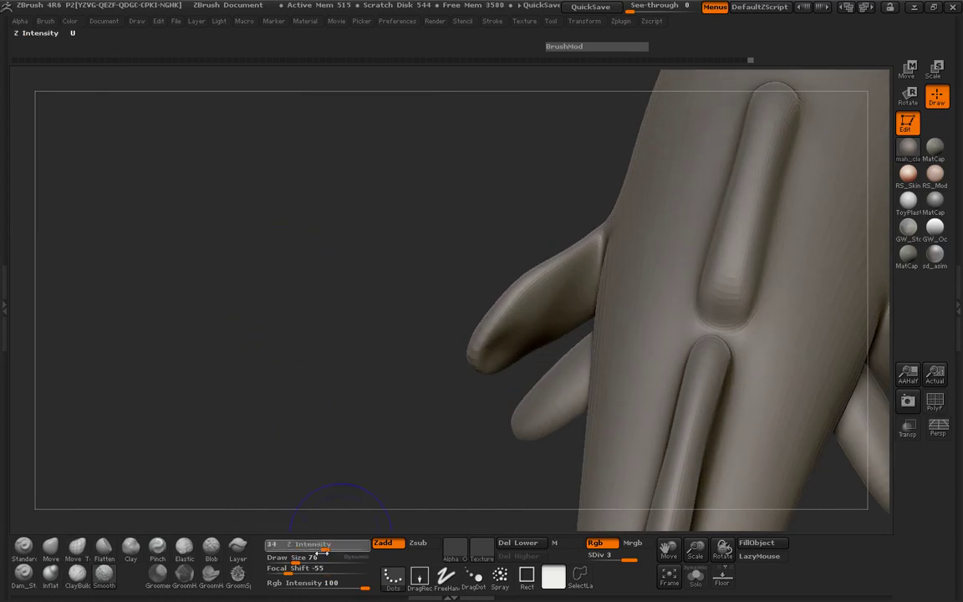
{"action": "left_click_drag", "start_coordinate": [258, 462], "coordinate": [289, 407]}
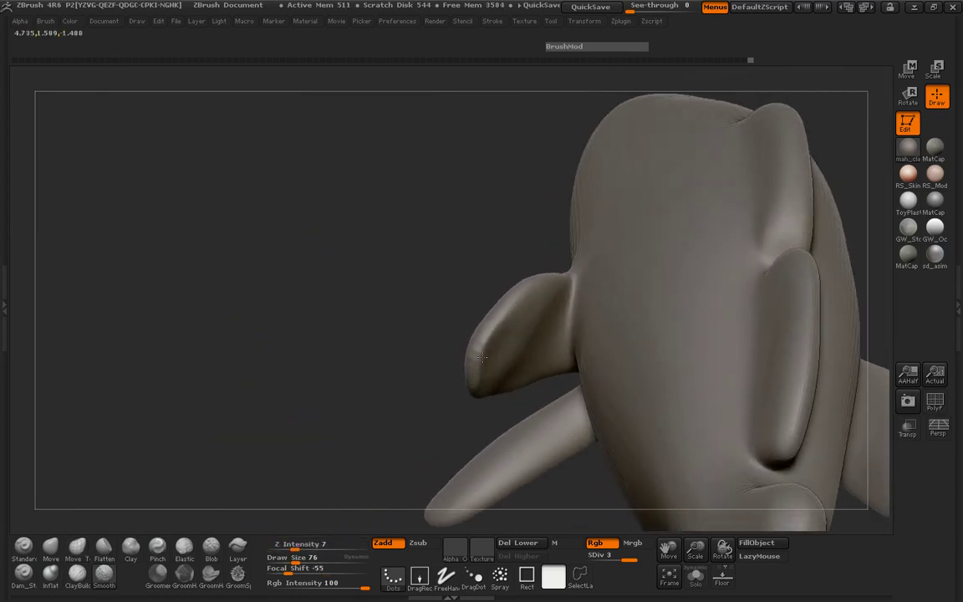
{"action": "mouse_move", "coordinate": [373, 339]}
{"action": "left_mouse_down"}
{"action": "mouse_move", "coordinate": [352, 378]}
{"action": "mouse_move", "coordinate": [400, 383]}
{"action": "left_mouse_up"}
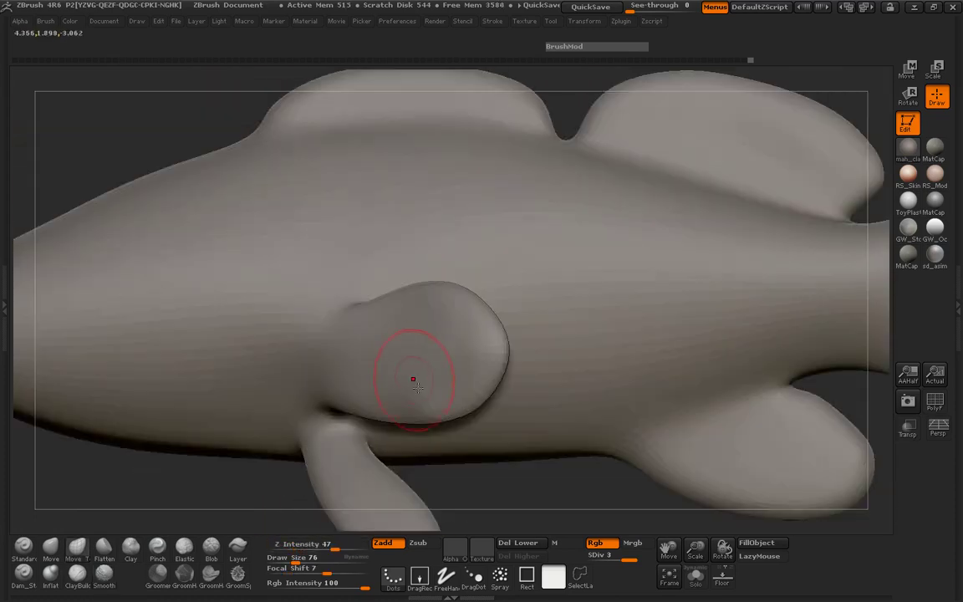
Thin the front dorsal fin along its length from above with the Move Topological brush at Draw Size 110.
{"action": "mouse_move", "coordinate": [154, 502]}
{"action": "left_mouse_down"}
{"action": "mouse_move", "coordinate": [468, 452]}
{"action": "mouse_move", "coordinate": [769, 462]}
{"action": "mouse_move", "coordinate": [645, 392]}
{"action": "mouse_move", "coordinate": [615, 442]}
{"action": "mouse_move", "coordinate": [577, 430]}
{"action": "mouse_move", "coordinate": [536, 322]}
{"action": "mouse_move", "coordinate": [684, 300]}
{"action": "mouse_move", "coordinate": [650, 365]}
{"action": "mouse_move", "coordinate": [547, 343]}
{"action": "mouse_move", "coordinate": [493, 314]}
{"action": "left_mouse_up"}
{"action": "mouse_move", "coordinate": [185, 161]}
{"action": "left_mouse_down"}
{"action": "mouse_move", "coordinate": [503, 172]}
{"action": "mouse_move", "coordinate": [554, 274]}
{"action": "mouse_move", "coordinate": [544, 281]}
{"action": "left_mouse_up"}
{"action": "left_click_drag", "start_coordinate": [281, 284], "coordinate": [291, 285]}
{"action": "left_click_drag", "start_coordinate": [120, 256], "coordinate": [127, 322]}
{"action": "key", "text": "space"}
{"action": "left_click_drag", "start_coordinate": [299, 312], "coordinate": [301, 337]}
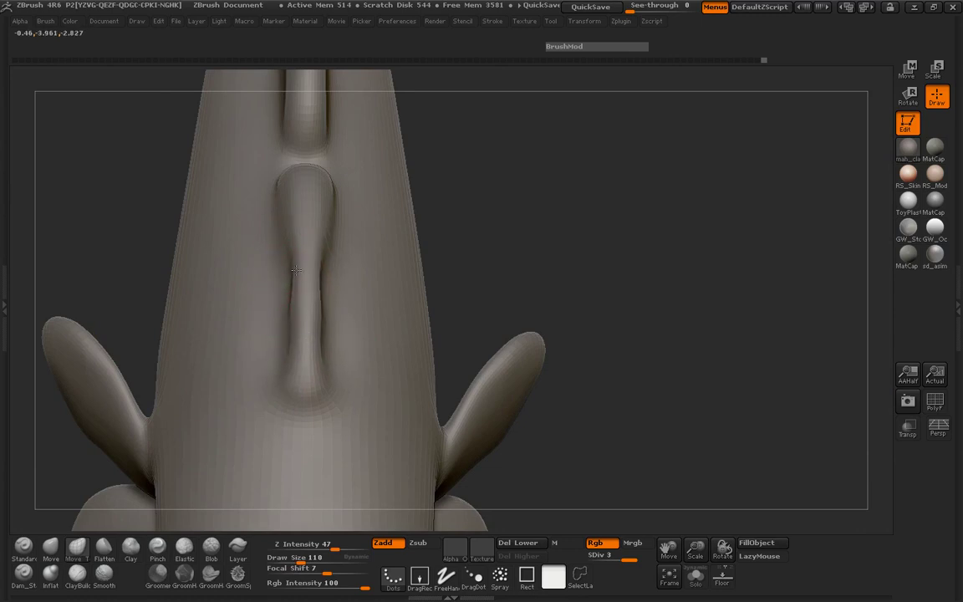
{"action": "mouse_move", "coordinate": [278, 209]}
{"action": "left_mouse_down"}
{"action": "mouse_move", "coordinate": [291, 209]}
{"action": "mouse_move", "coordinate": [294, 196]}
{"action": "mouse_move", "coordinate": [303, 225]}
{"action": "left_mouse_up"}
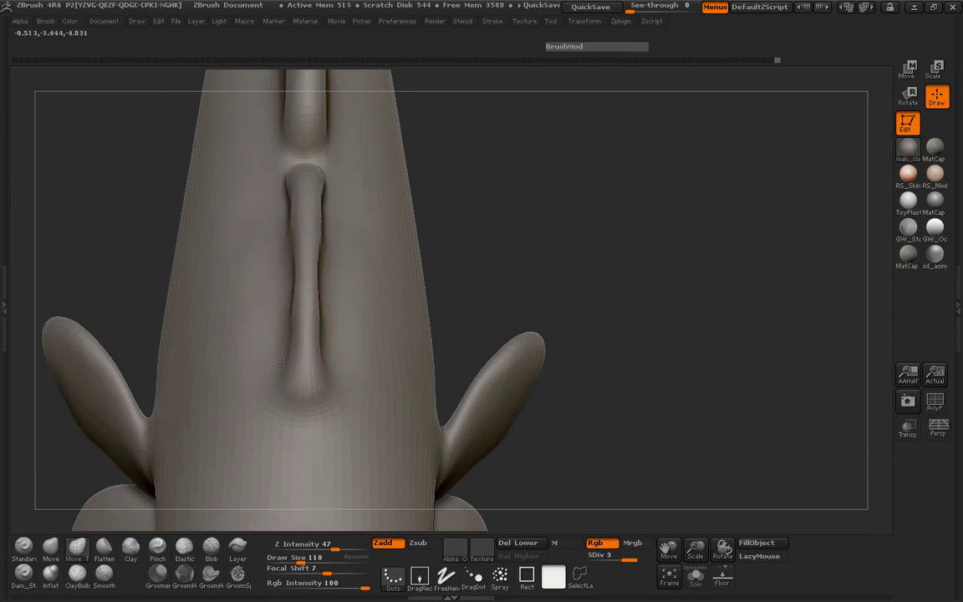
Push the sides of the rear dorsal fin inward to slim it evenly with the Move Topological brush.
{"action": "mouse_move", "coordinate": [499, 268]}
{"action": "left_mouse_down", "text": "shift"}
{"action": "mouse_move", "coordinate": [180, 259]}
{"action": "mouse_move", "coordinate": [176, 361]}
{"action": "mouse_move", "coordinate": [199, 299]}
{"action": "left_mouse_up", "text": "shift"}
{"action": "mouse_move", "coordinate": [562, 236]}
{"action": "left_mouse_down", "text": "alt"}
{"action": "mouse_move", "coordinate": [584, 318]}
{"action": "mouse_move", "coordinate": [537, 324]}
{"action": "left_mouse_up", "text": "alt"}
{"action": "left_click_drag", "start_coordinate": [412, 343], "coordinate": [386, 353]}
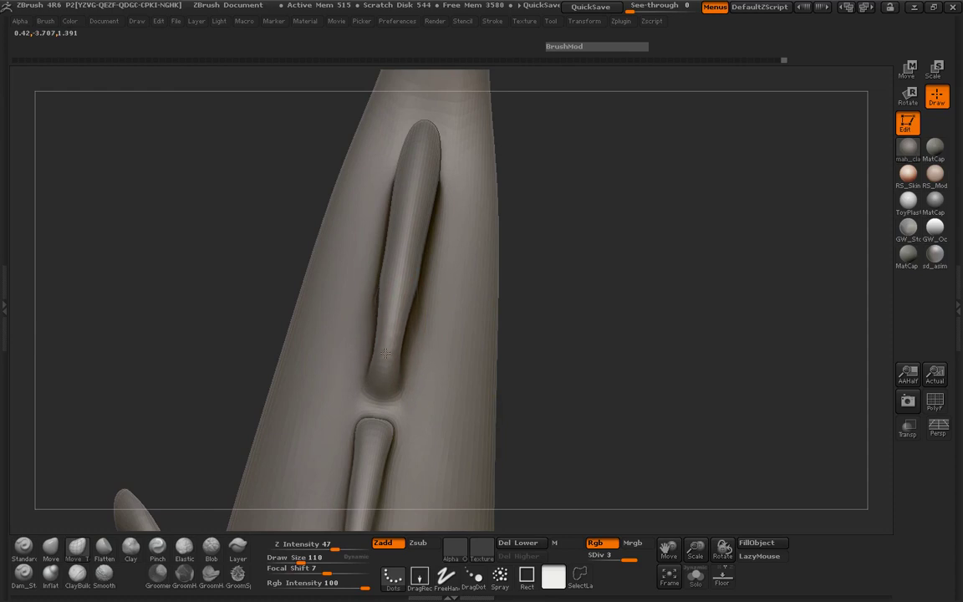
{"action": "left_click_drag", "start_coordinate": [377, 271], "coordinate": [385, 270]}
{"action": "left_click_drag", "start_coordinate": [425, 216], "coordinate": [415, 215]}
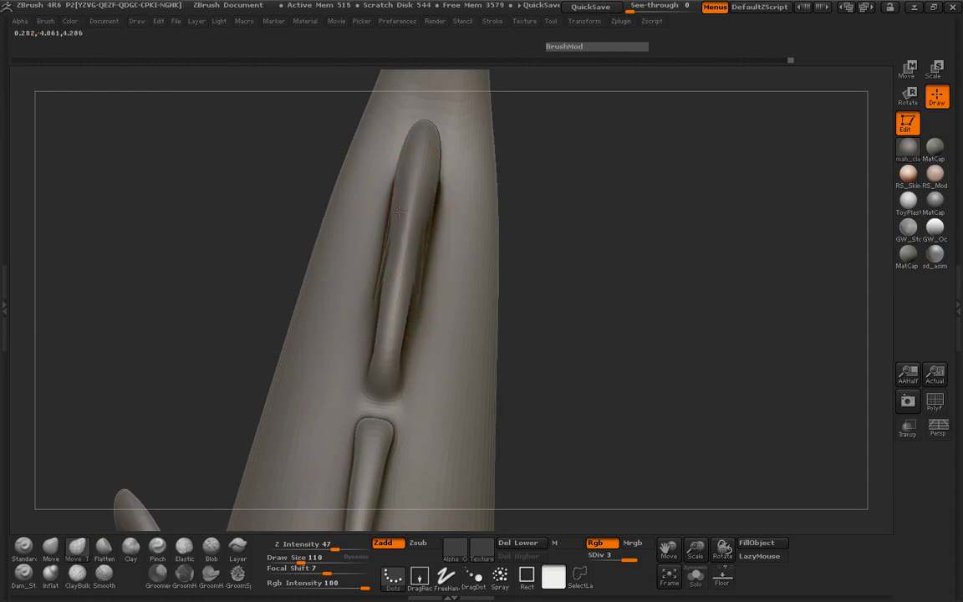
{"action": "left_click_drag", "start_coordinate": [542, 202], "coordinate": [490, 201]}
{"action": "left_click_drag", "start_coordinate": [271, 205], "coordinate": [347, 206]}
{"action": "left_click_drag", "start_coordinate": [413, 160], "coordinate": [434, 157]}
{"action": "left_click_drag", "start_coordinate": [552, 195], "coordinate": [406, 261]}
{"action": "mouse_move", "coordinate": [595, 368]}
{"action": "left_mouse_down"}
{"action": "mouse_move", "coordinate": [458, 359]}
{"action": "mouse_move", "coordinate": [465, 367]}
{"action": "left_mouse_up"}
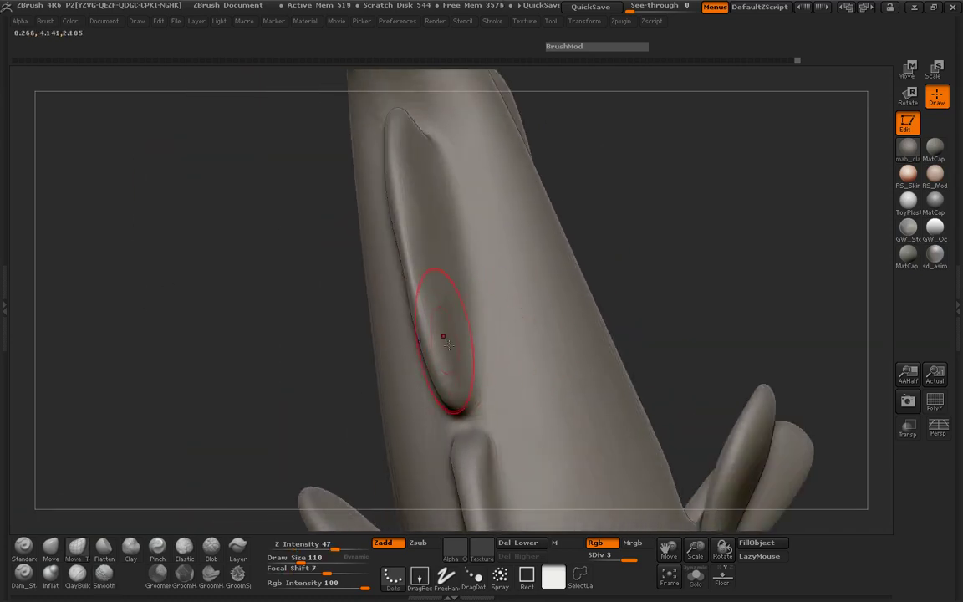
Narrow the body behind the rear dorsal fin toward the tail with the Move Topological brush at Draw Size 210.
{"action": "mouse_move", "coordinate": [313, 331]}
{"action": "left_mouse_down"}
{"action": "mouse_move", "coordinate": [388, 354]}
{"action": "mouse_move", "coordinate": [606, 378]}
{"action": "mouse_move", "coordinate": [350, 268]}
{"action": "mouse_move", "coordinate": [550, 257]}
{"action": "left_mouse_up"}
{"action": "key", "text": "space"}
{"action": "left_click_drag", "start_coordinate": [362, 310], "coordinate": [370, 311]}
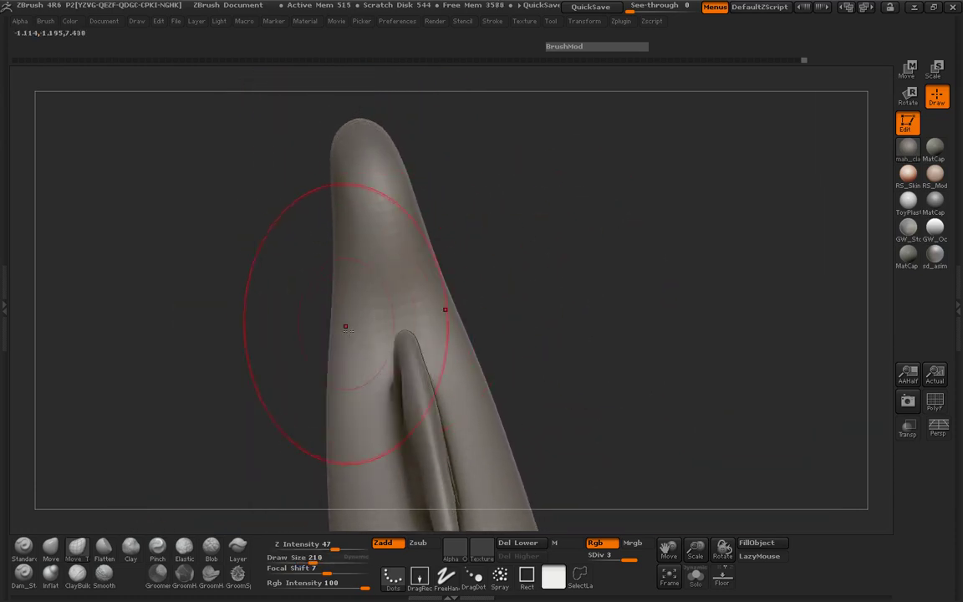
{"action": "left_click_drag", "start_coordinate": [336, 351], "coordinate": [347, 352]}
{"action": "left_click_drag", "start_coordinate": [336, 408], "coordinate": [347, 409]}
{"action": "mouse_move", "coordinate": [260, 390]}
{"action": "left_mouse_down"}
{"action": "mouse_move", "coordinate": [505, 319]}
{"action": "mouse_move", "coordinate": [498, 263]}
{"action": "mouse_move", "coordinate": [601, 339]}
{"action": "mouse_move", "coordinate": [469, 280]}
{"action": "left_mouse_up"}
{"action": "left_click_drag", "start_coordinate": [585, 336], "coordinate": [439, 274]}
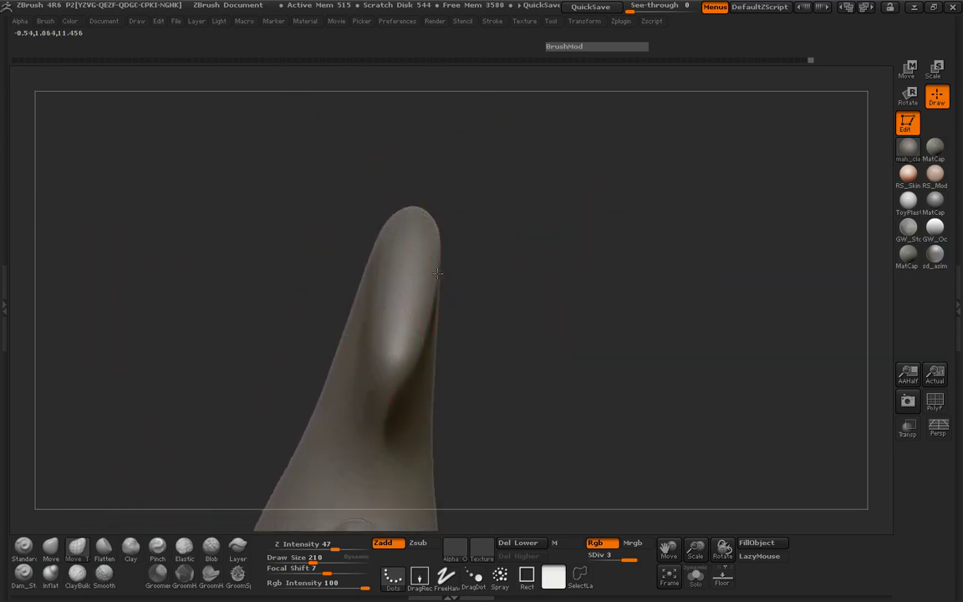
Flatten the tail fin's sides from several angles with the Move Topological brush and lightly smooth its surface.
{"action": "left_click_drag", "start_coordinate": [498, 294], "coordinate": [458, 290]}
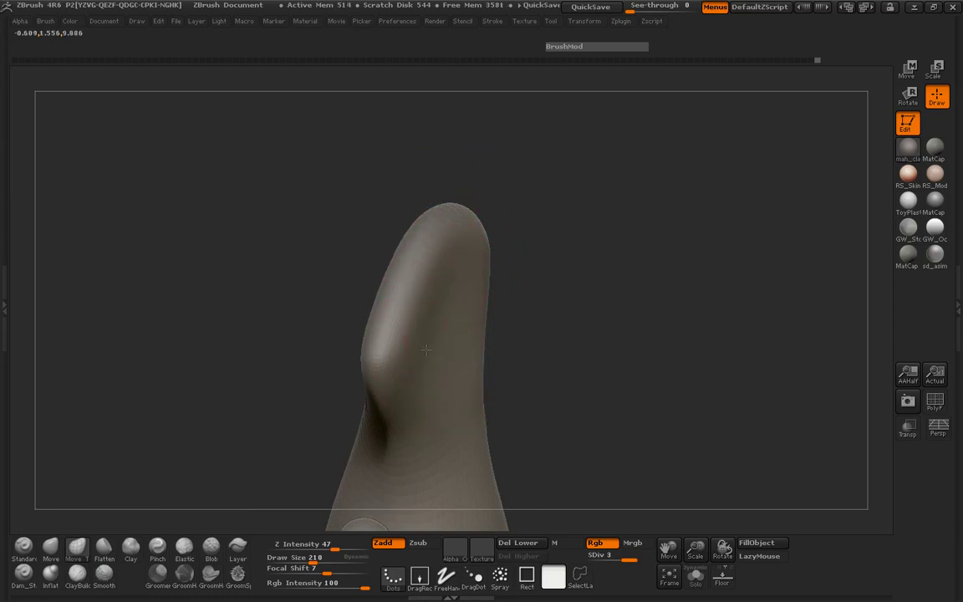
{"action": "mouse_move", "coordinate": [281, 292]}
{"action": "left_mouse_down"}
{"action": "mouse_move", "coordinate": [456, 334]}
{"action": "mouse_move", "coordinate": [554, 342]}
{"action": "mouse_move", "coordinate": [509, 334]}
{"action": "left_mouse_up"}
{"action": "mouse_move", "coordinate": [543, 303]}
{"action": "left_mouse_down"}
{"action": "mouse_move", "coordinate": [497, 301]}
{"action": "mouse_move", "coordinate": [496, 310]}
{"action": "mouse_move", "coordinate": [526, 319]}
{"action": "mouse_move", "coordinate": [387, 263]}
{"action": "left_mouse_up"}
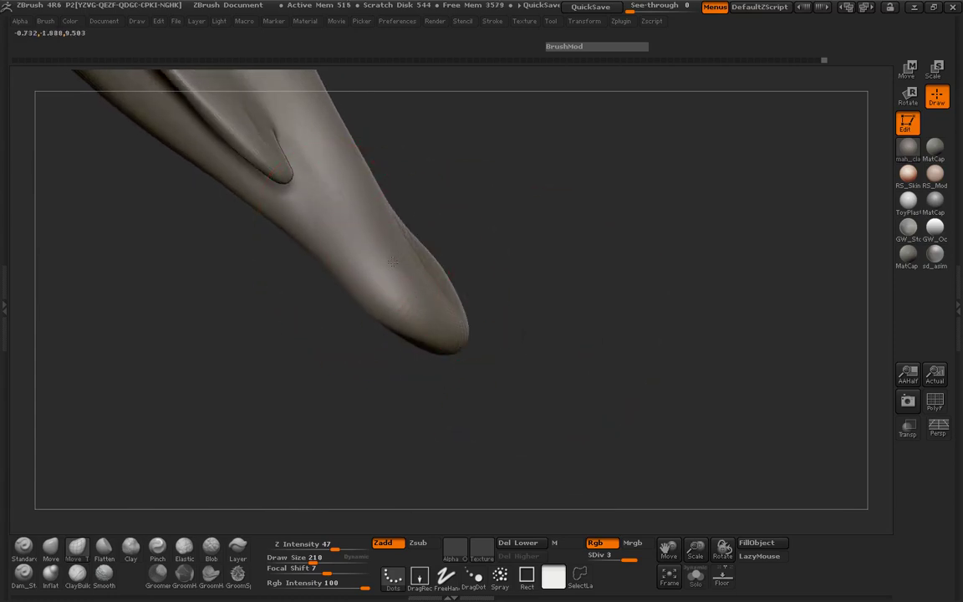
{"action": "left_click_drag", "start_coordinate": [524, 292], "coordinate": [445, 274]}
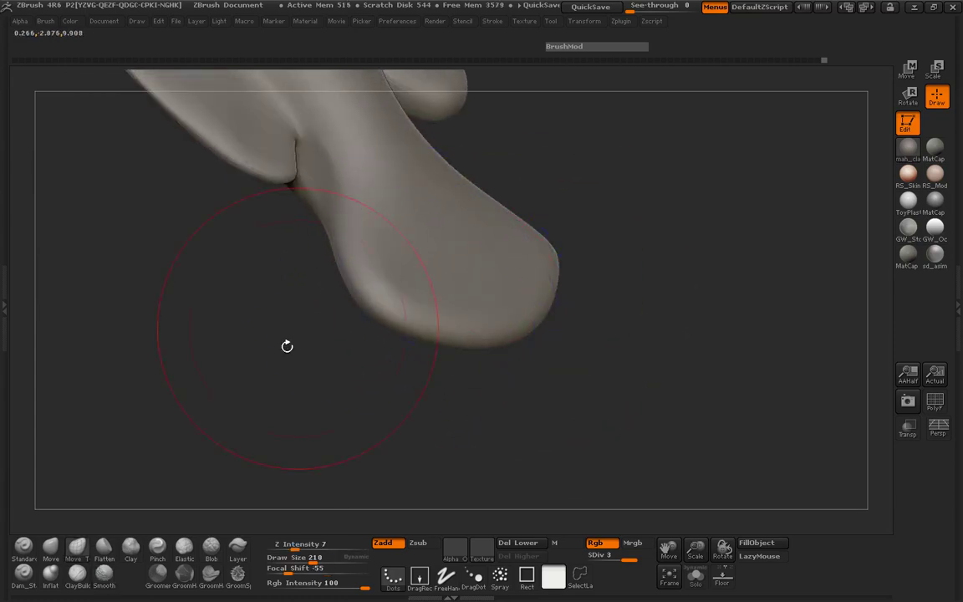
{"action": "mouse_move", "coordinate": [286, 346]}
{"action": "left_mouse_down"}
{"action": "mouse_move", "coordinate": [308, 257]}
{"action": "mouse_move", "coordinate": [455, 314]}
{"action": "left_mouse_up"}
{"action": "mouse_move", "coordinate": [589, 391]}
{"action": "left_mouse_down"}
{"action": "mouse_move", "coordinate": [401, 349]}
{"action": "mouse_move", "coordinate": [335, 253]}
{"action": "mouse_move", "coordinate": [355, 268]}
{"action": "left_mouse_up"}
Push the sides of the anal fin inward to thin it with the Move Topological brush at Draw Size 156.
{"action": "key", "text": "f"}
{"action": "mouse_move", "coordinate": [438, 342]}
{"action": "left_mouse_down"}
{"action": "mouse_move", "coordinate": [714, 327]}
{"action": "mouse_move", "coordinate": [714, 373]}
{"action": "mouse_move", "coordinate": [465, 445]}
{"action": "mouse_move", "coordinate": [431, 470]}
{"action": "left_mouse_up"}
{"action": "key", "text": "space"}
{"action": "left_click", "coordinate": [434, 377]}
{"action": "left_click_drag", "start_coordinate": [477, 305], "coordinate": [469, 311]}
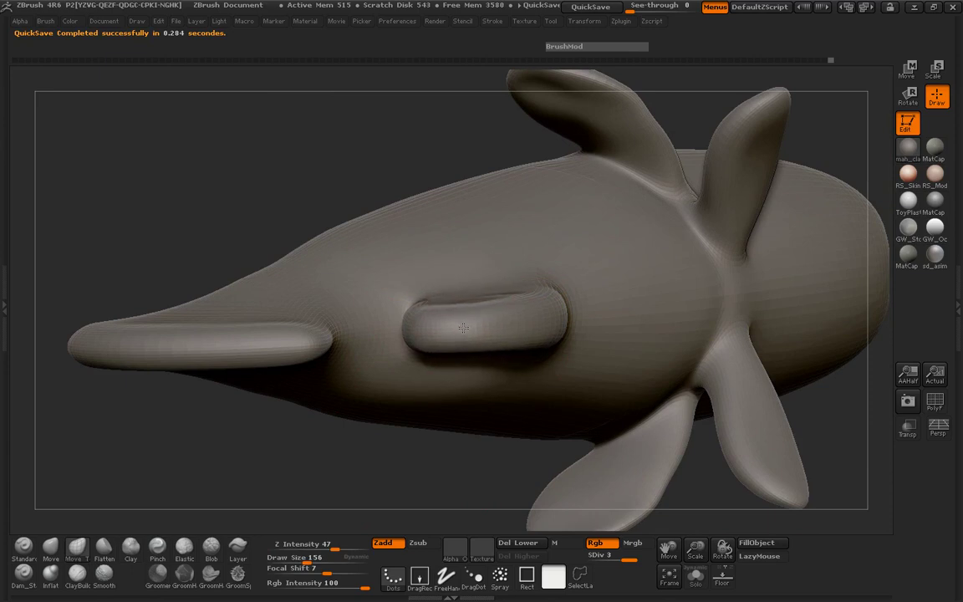
{"action": "left_click_drag", "start_coordinate": [538, 302], "coordinate": [541, 307]}
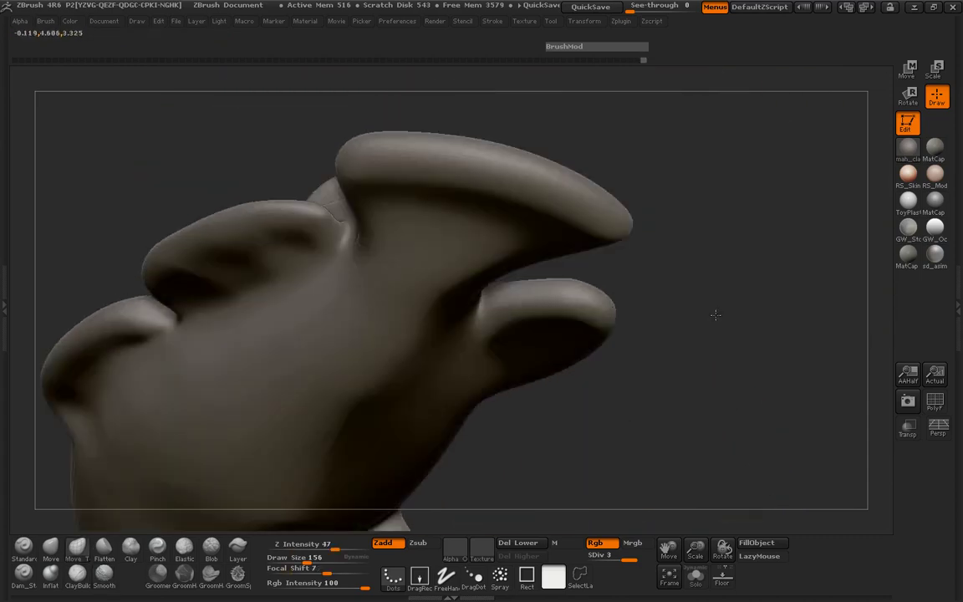
{"action": "mouse_move", "coordinate": [711, 376]}
{"action": "left_mouse_down"}
{"action": "mouse_move", "coordinate": [283, 379]}
{"action": "mouse_move", "coordinate": [322, 237]}
{"action": "left_mouse_up"}
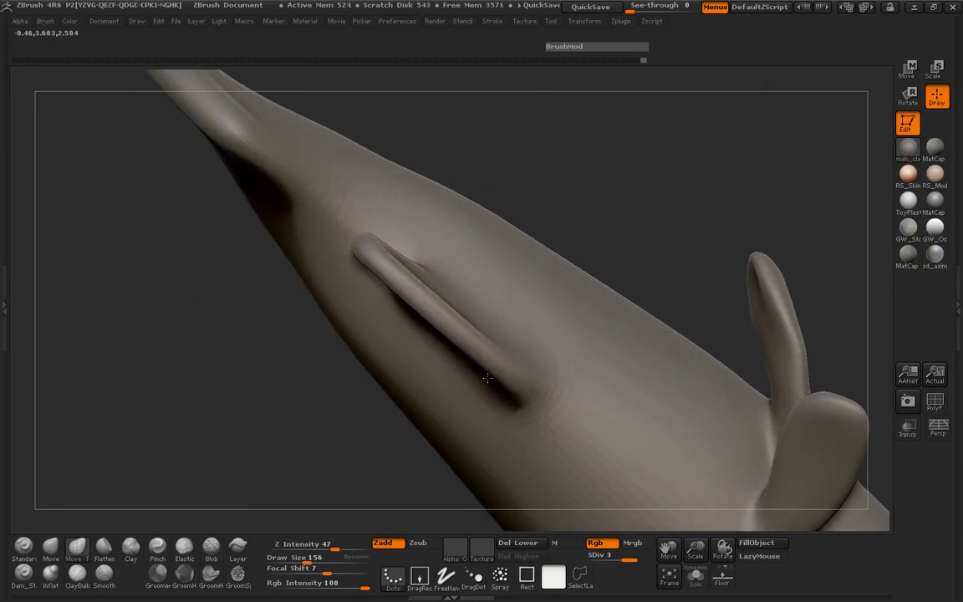
Refine the anal fin's thickness and outer edge from both sides with the Move Topological brush at Draw Size 101.
{"action": "key", "text": "space"}
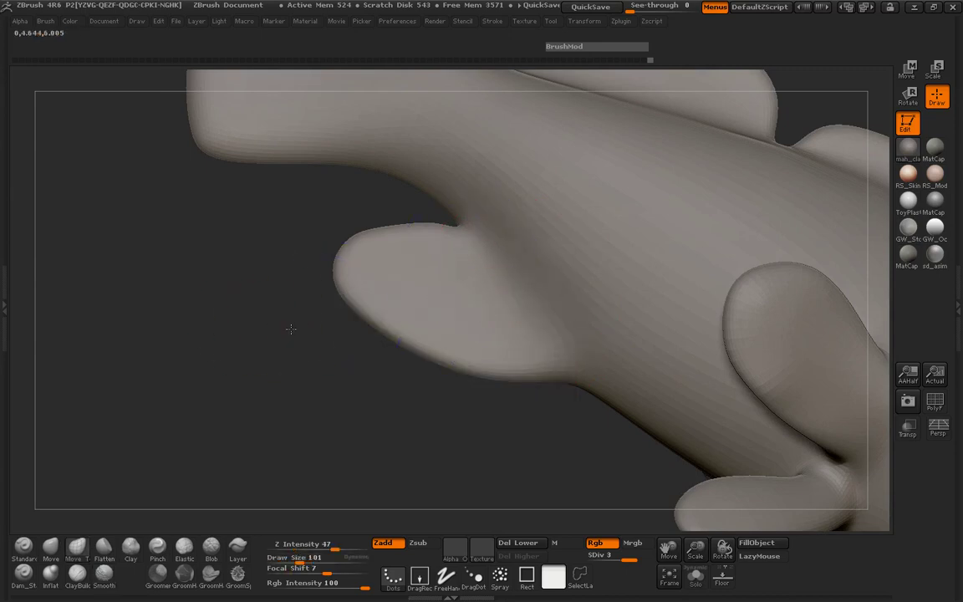
{"action": "left_click_drag", "start_coordinate": [290, 326], "coordinate": [693, 355]}
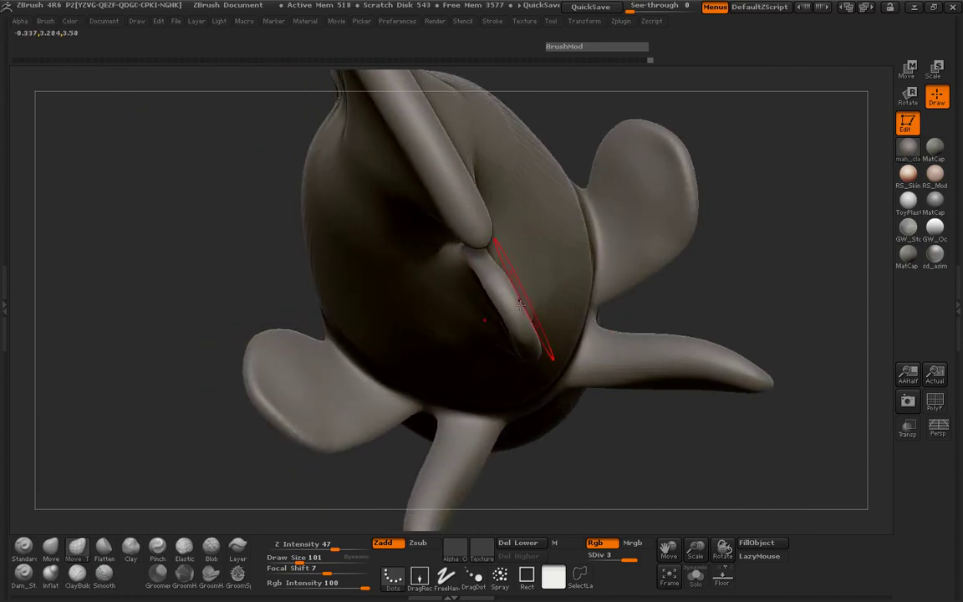
{"action": "left_click_drag", "start_coordinate": [539, 301], "coordinate": [499, 314]}
{"action": "left_click_drag", "start_coordinate": [216, 241], "coordinate": [208, 278]}
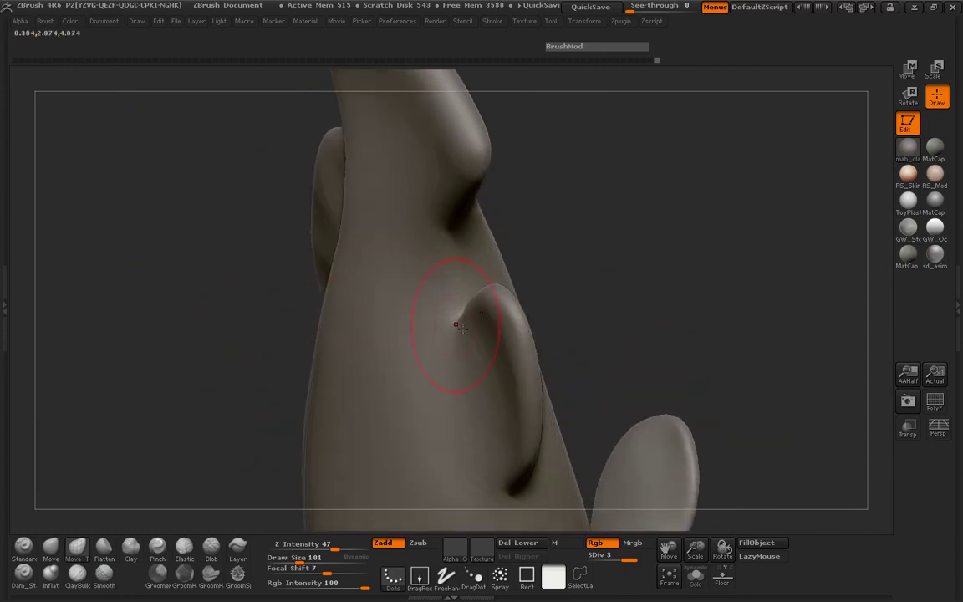
{"action": "left_click_drag", "start_coordinate": [611, 324], "coordinate": [528, 337]}
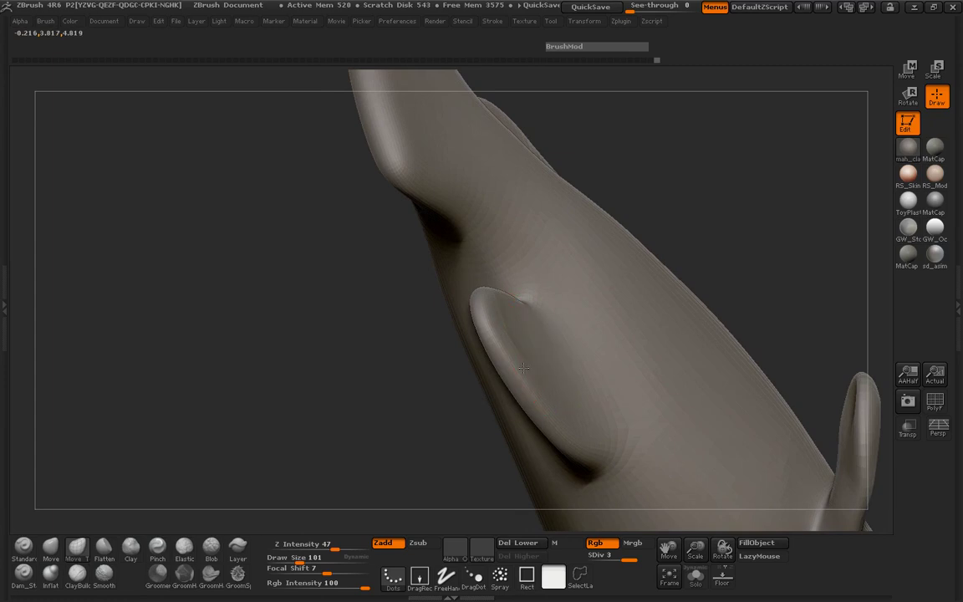
{"action": "left_click_drag", "start_coordinate": [340, 336], "coordinate": [337, 391]}
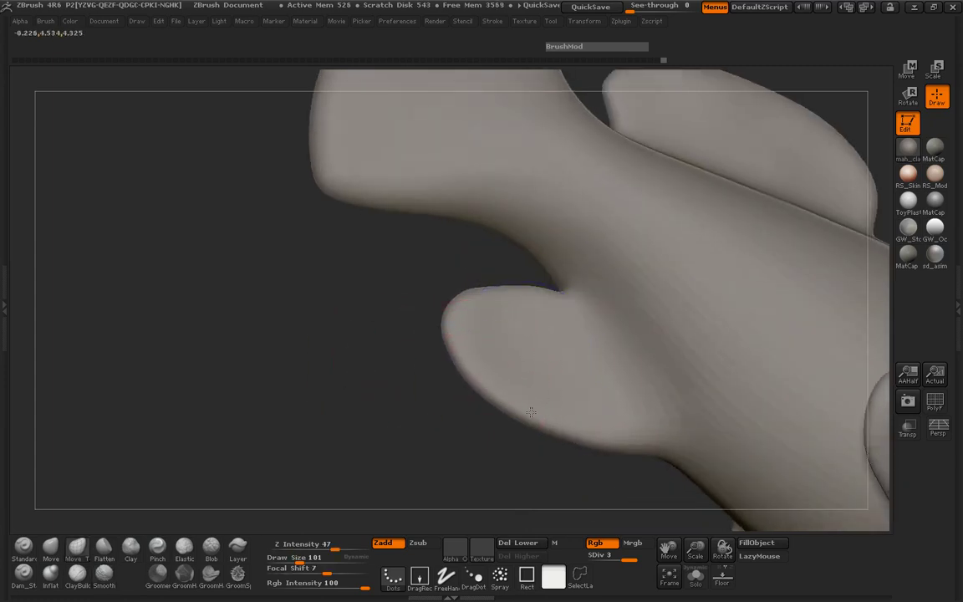
{"action": "left_click_drag", "start_coordinate": [389, 398], "coordinate": [525, 394]}
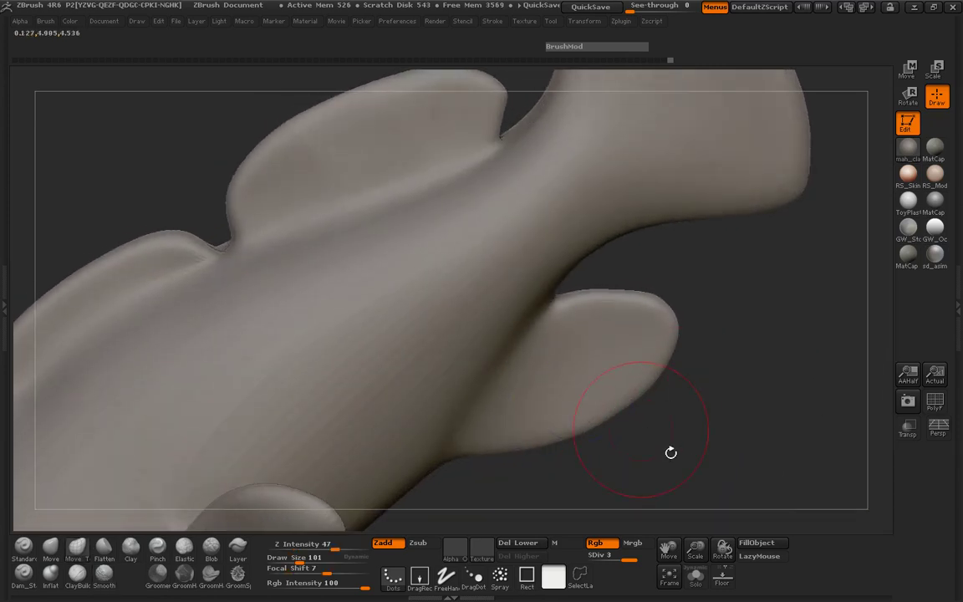
{"action": "mouse_move", "coordinate": [673, 454]}
{"action": "left_mouse_down"}
{"action": "mouse_move", "coordinate": [715, 429]}
{"action": "mouse_move", "coordinate": [730, 402]}
{"action": "mouse_move", "coordinate": [761, 292]}
{"action": "mouse_move", "coordinate": [770, 409]}
{"action": "left_mouse_up"}
{"action": "left_click_drag", "start_coordinate": [400, 219], "coordinate": [410, 200], "text": "shift"}
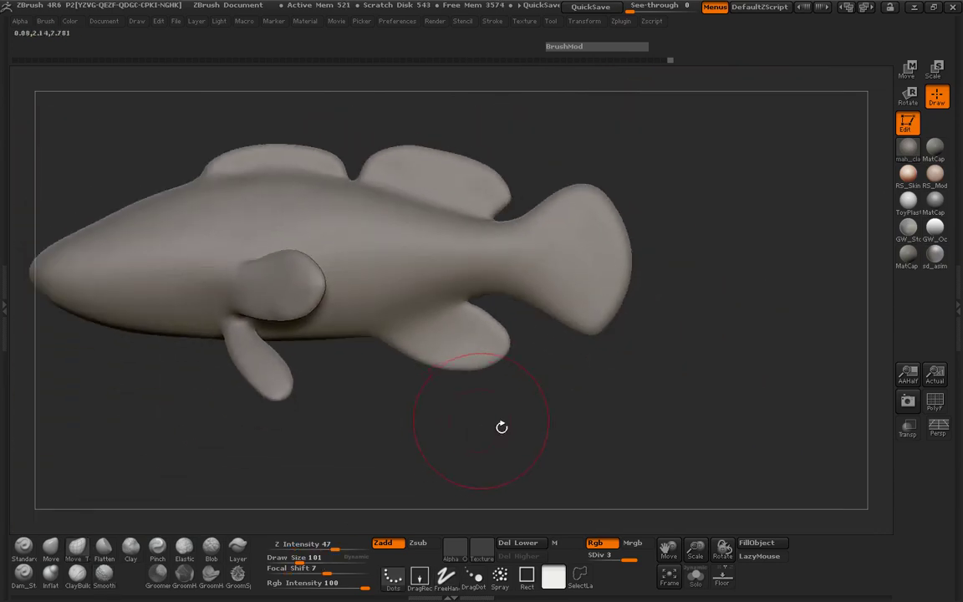
Save the fish tool as GrouperBaseBody in the Fish 2 folder.
{"action": "left_click_drag", "start_coordinate": [501, 430], "coordinate": [518, 250]}
{"action": "left_click", "coordinate": [552, 22]}
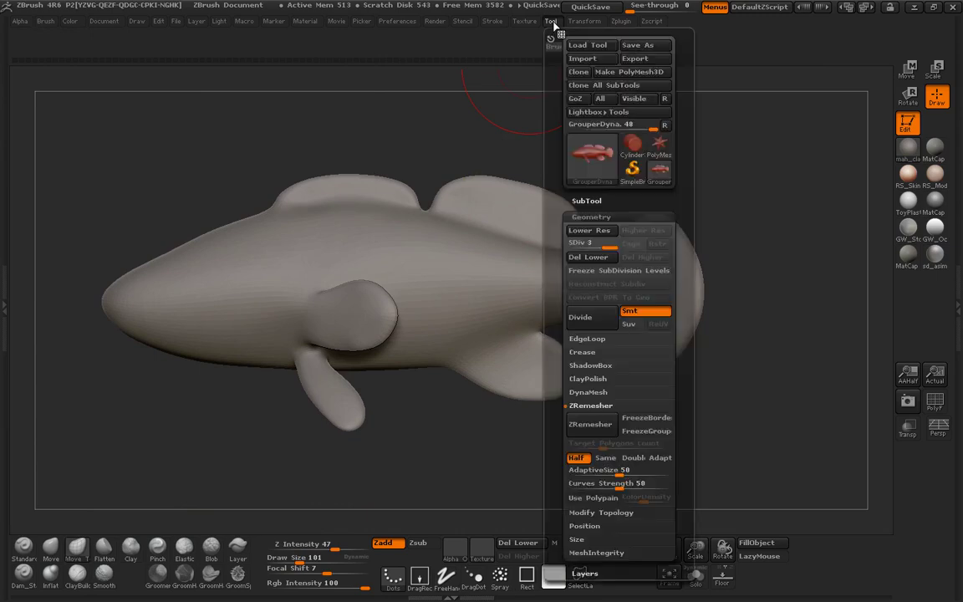
{"action": "left_click", "coordinate": [636, 45]}
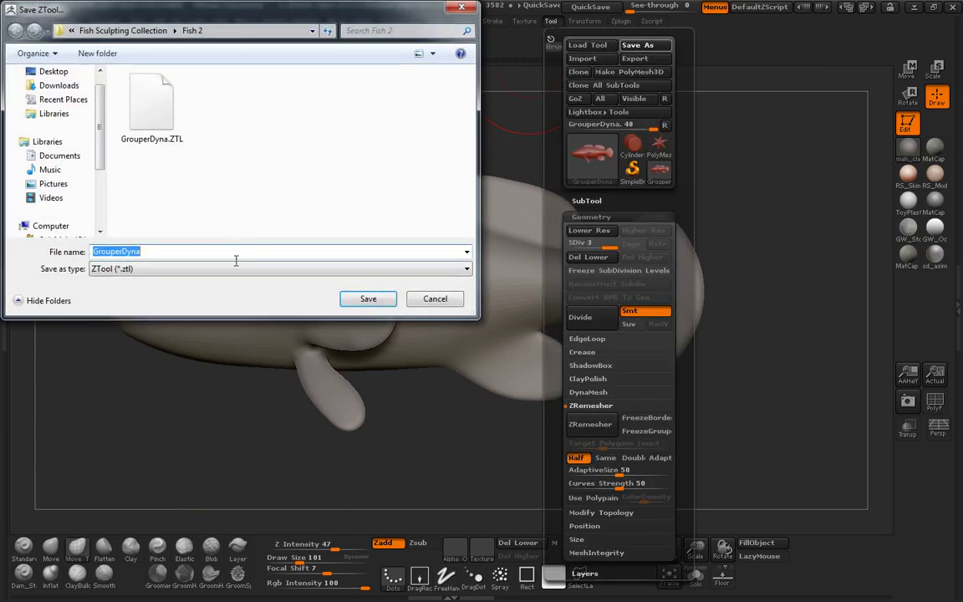
{"action": "type", "text": "Grouper"}
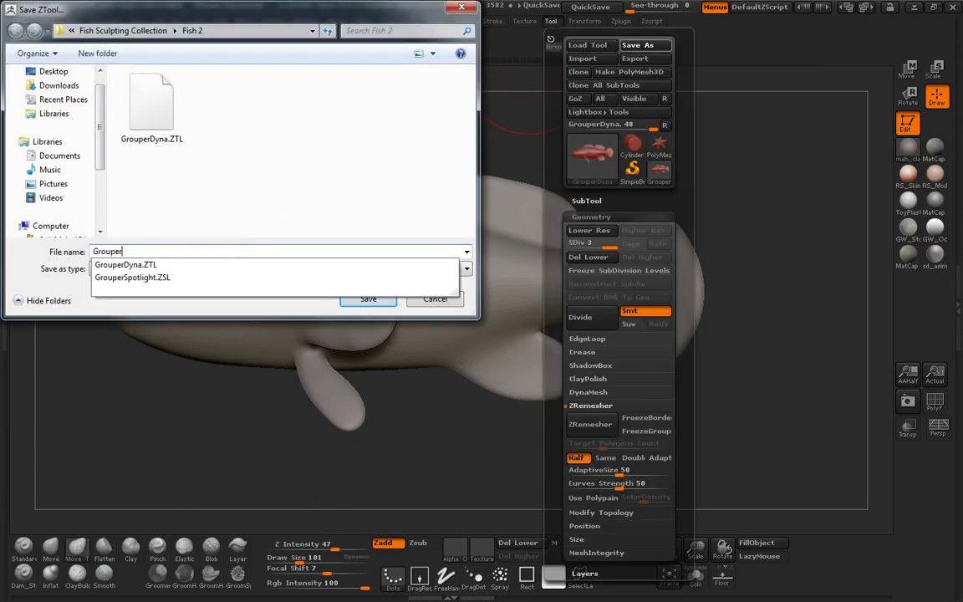
{"action": "type", "text": "Ba"}
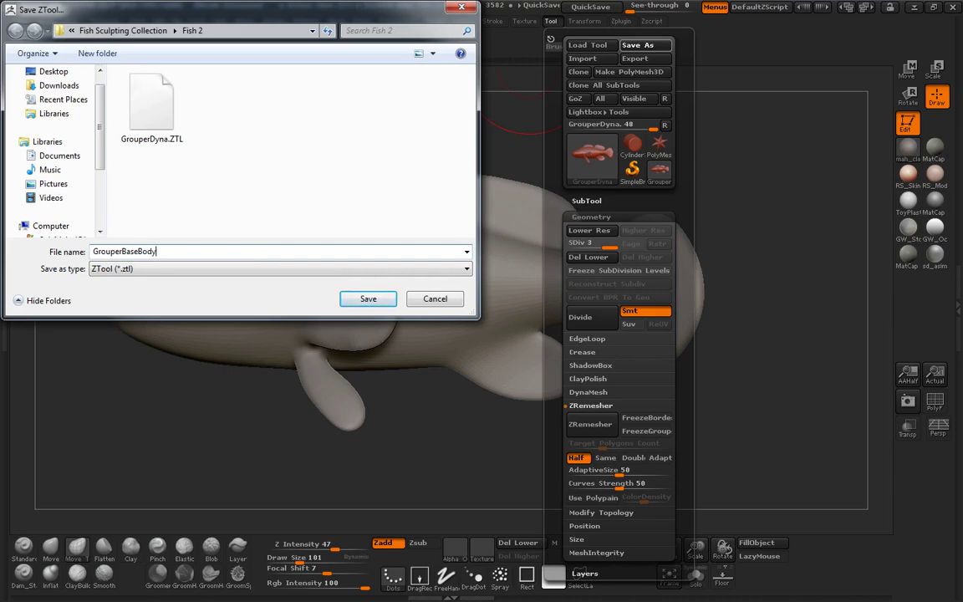
{"action": "type", "text": "seBody"}
{"action": "key", "text": "Return"}
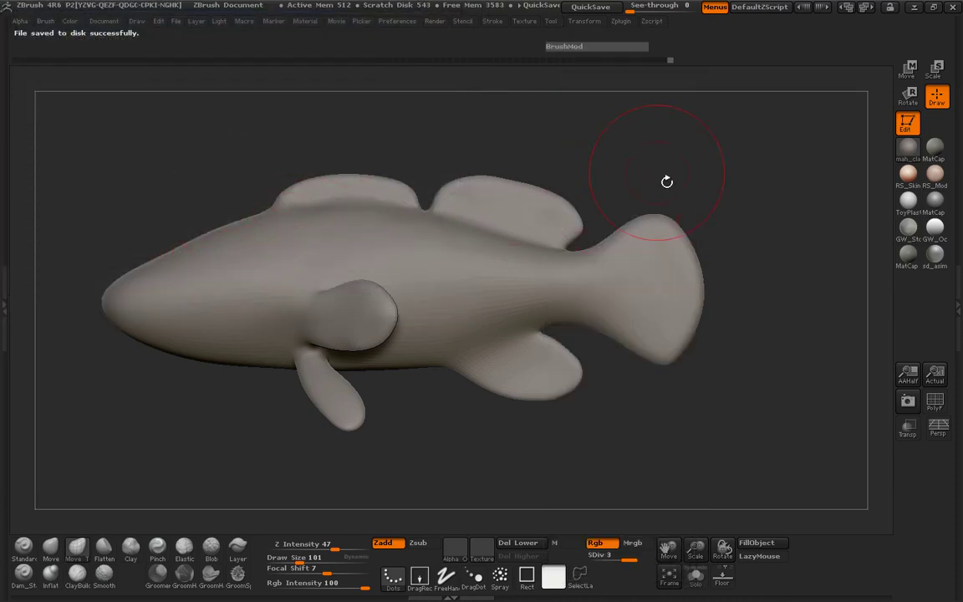
{"action": "left_click_drag", "start_coordinate": [659, 173], "coordinate": [692, 200], "text": "alt"}
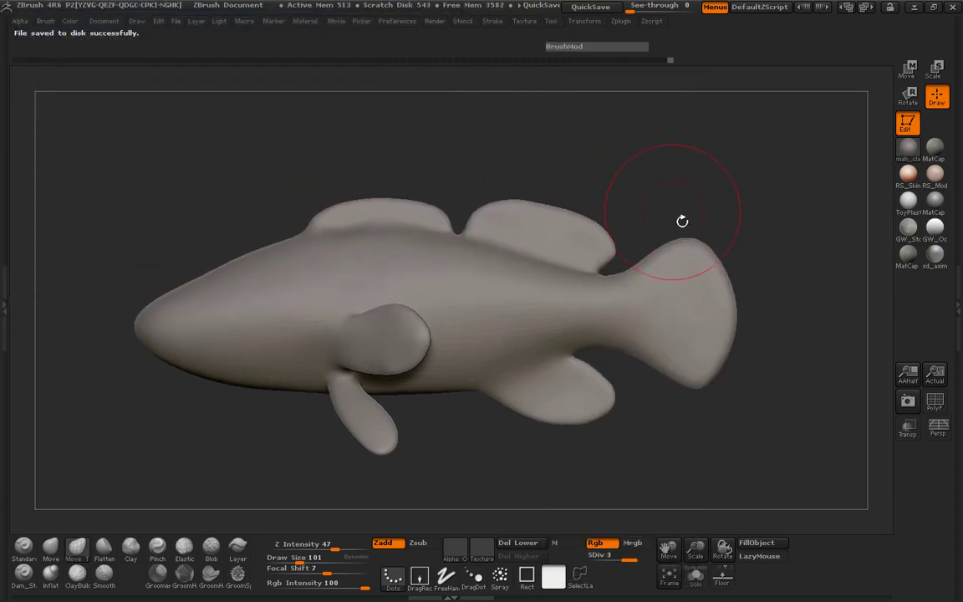